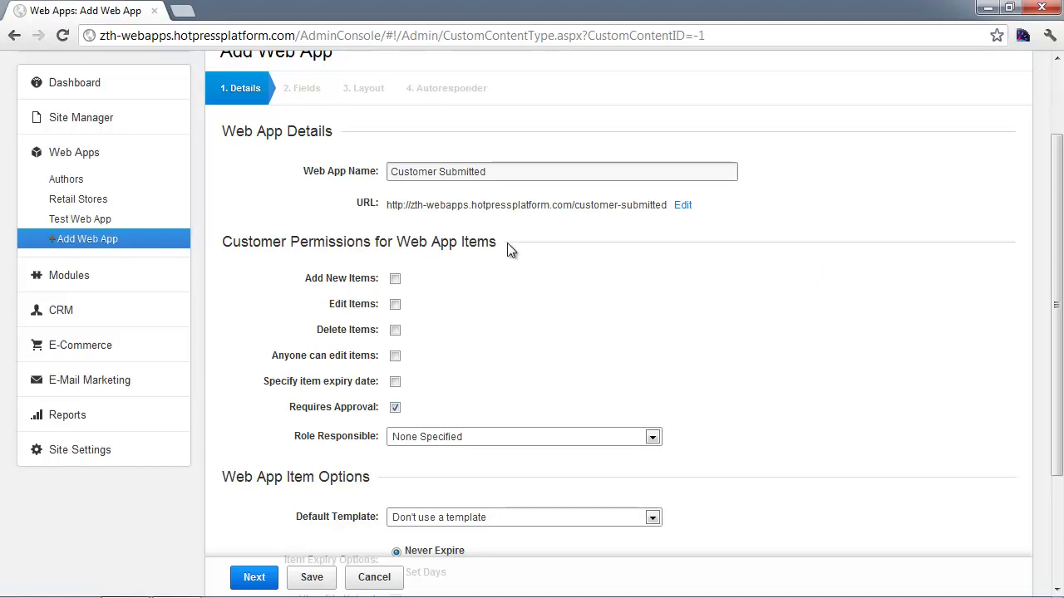
- Allow customers to edit and delete their Customer Submitted items
drag(529, 173, 373, 174)
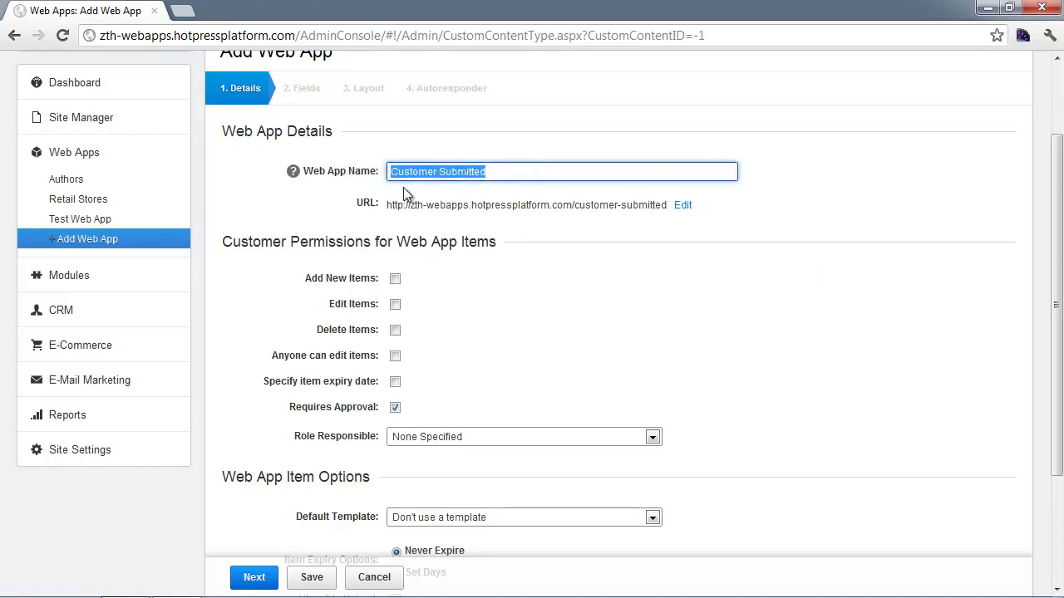
click(475, 299)
scroll(432, 283, down, 1)
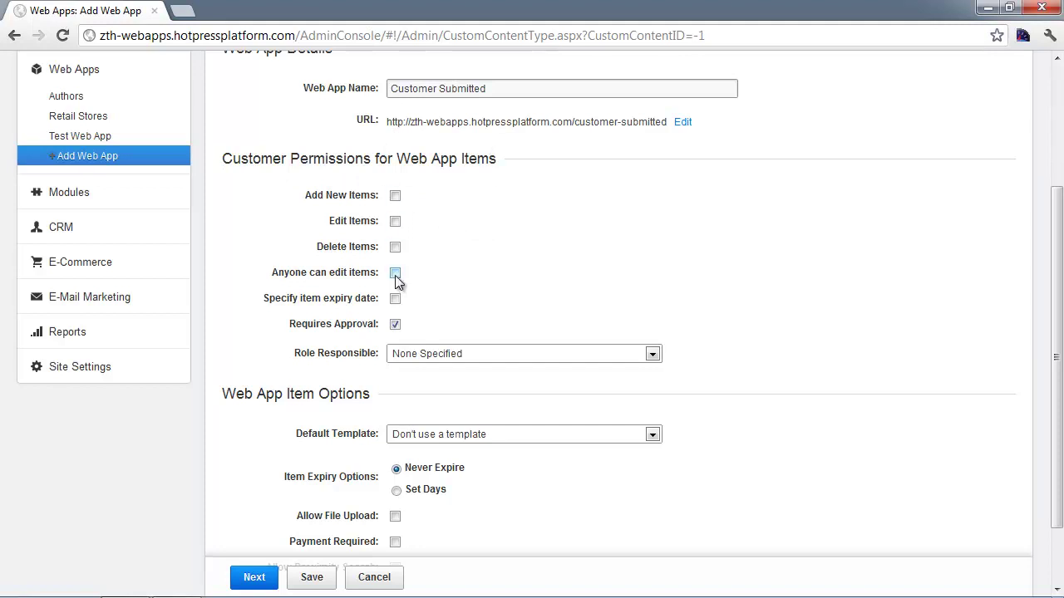
click(395, 222)
click(395, 246)
- Leave item expiry off, keep Requires Approval on, and make Administrators the responsible role
click(395, 300)
click(395, 301)
click(397, 327)
click(396, 326)
click(437, 356)
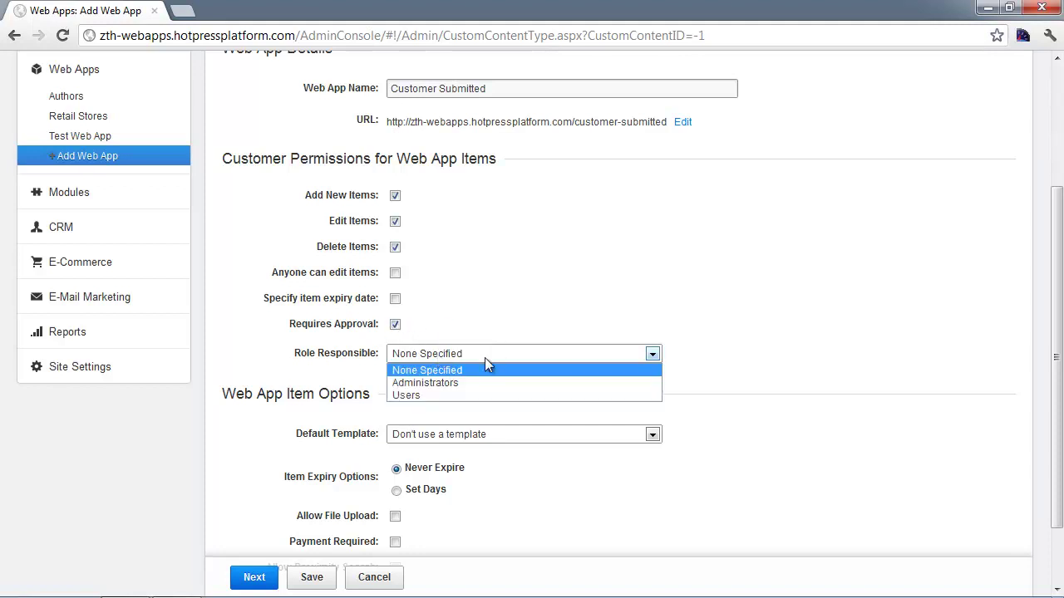
click(436, 384)
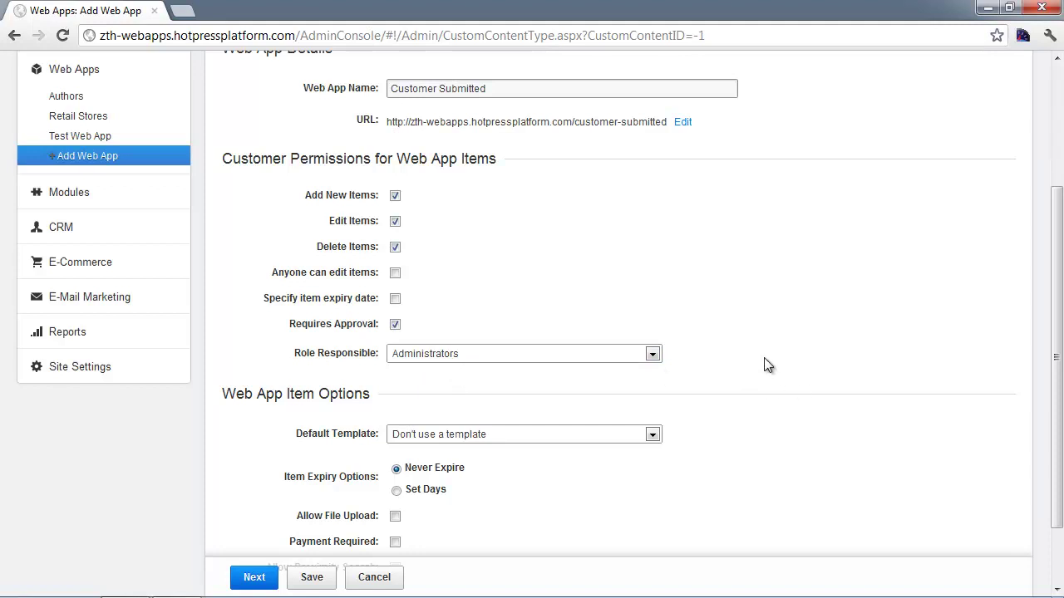
- Set the Customer Submitted default template to 'Use default template'
scroll(767, 366, down, 1)
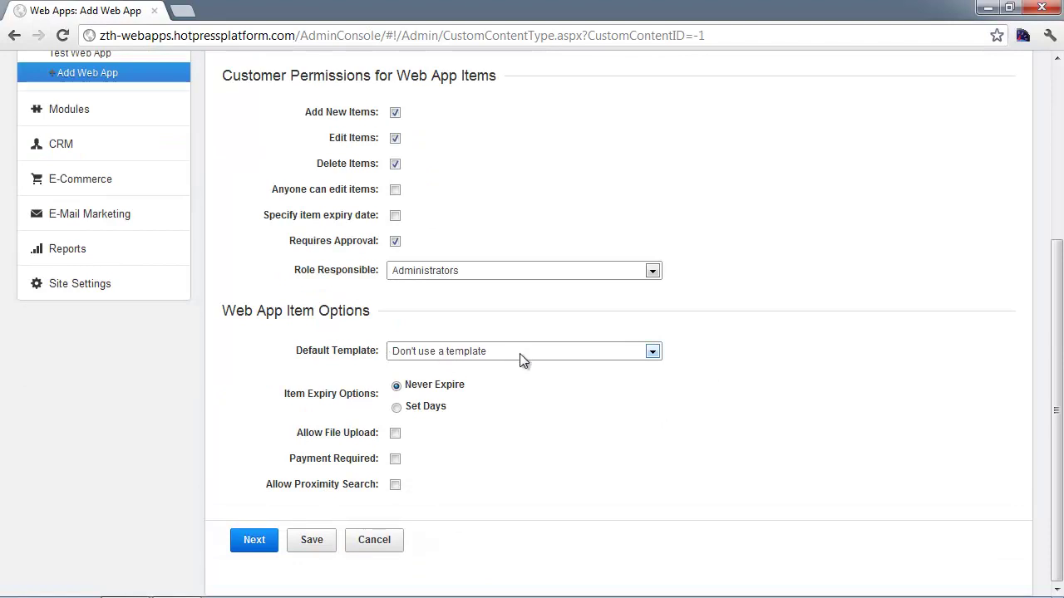
mouse_move(428, 374)
click(446, 354)
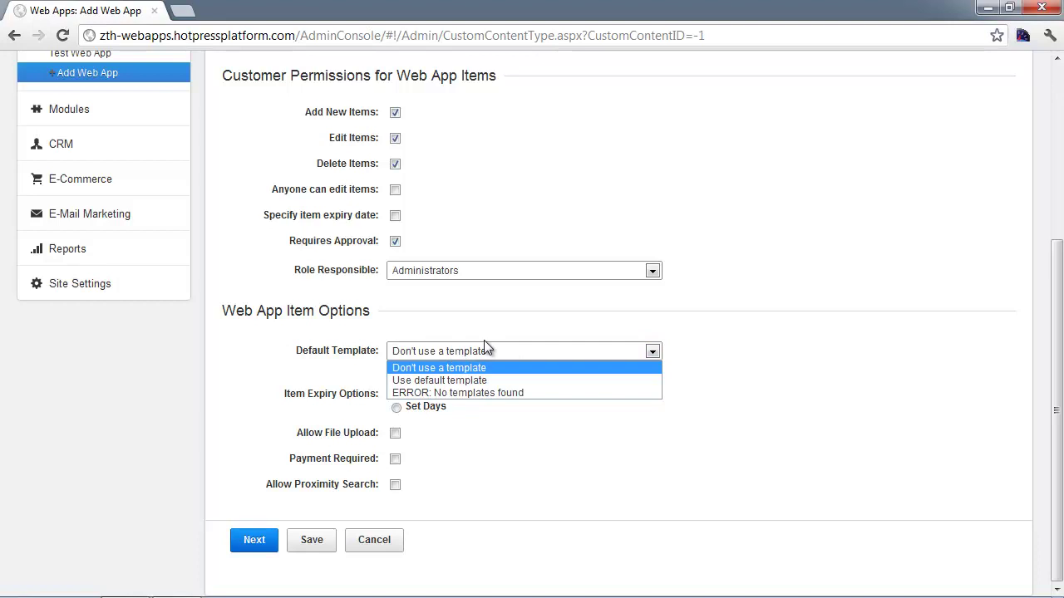
click(718, 345)
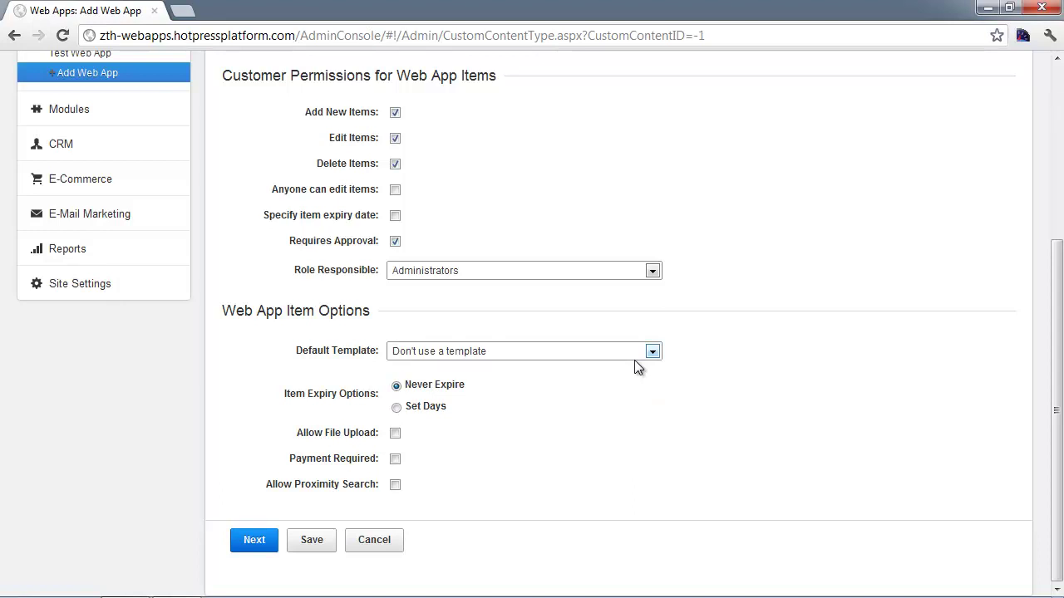
click(537, 351)
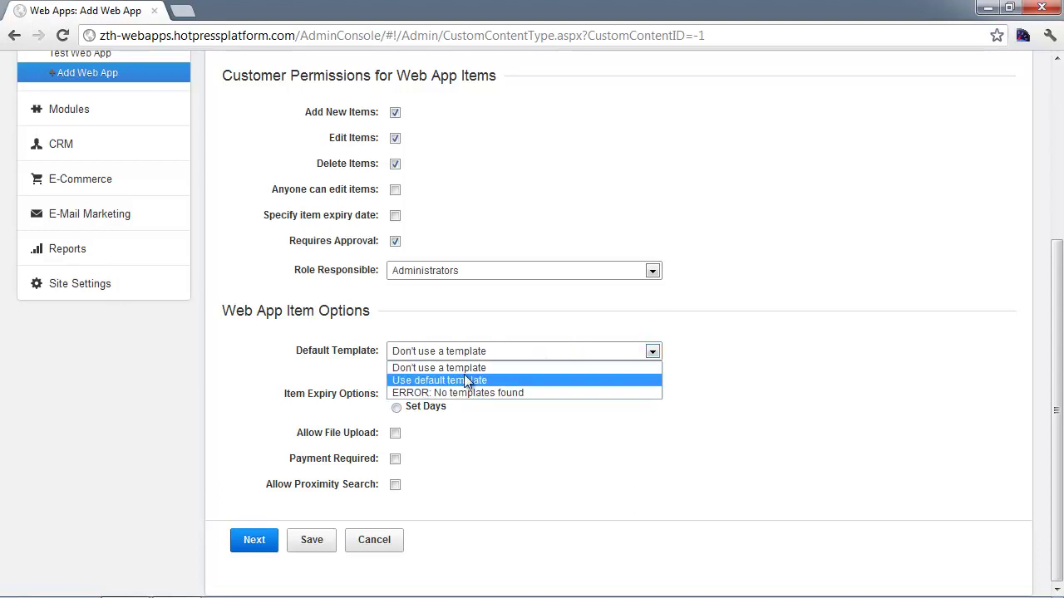
click(470, 380)
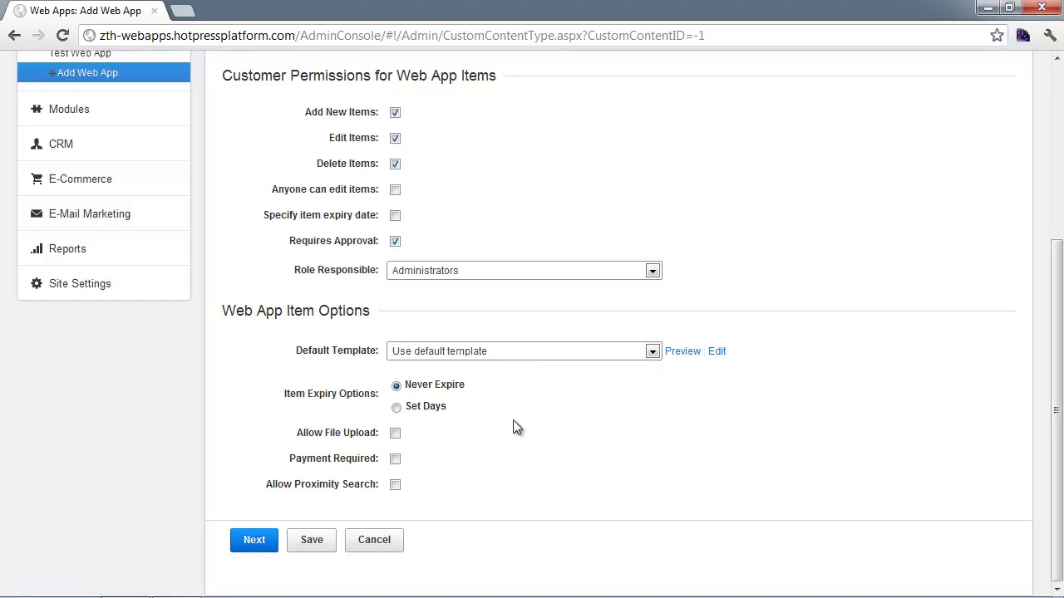
- Allow file uploads to the root folder '/' and tick Payment Required
click(394, 433)
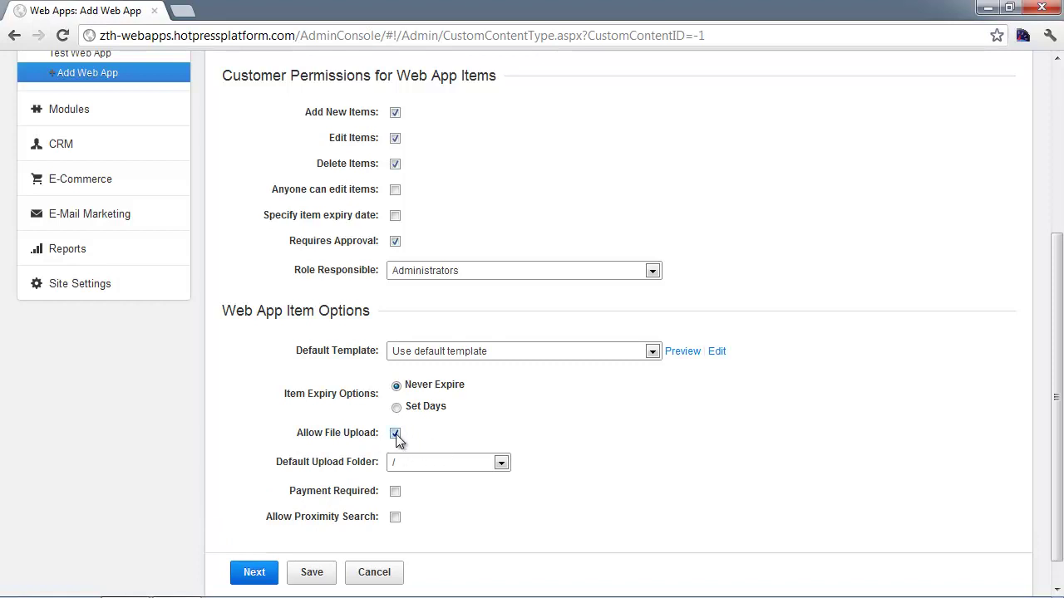
click(441, 461)
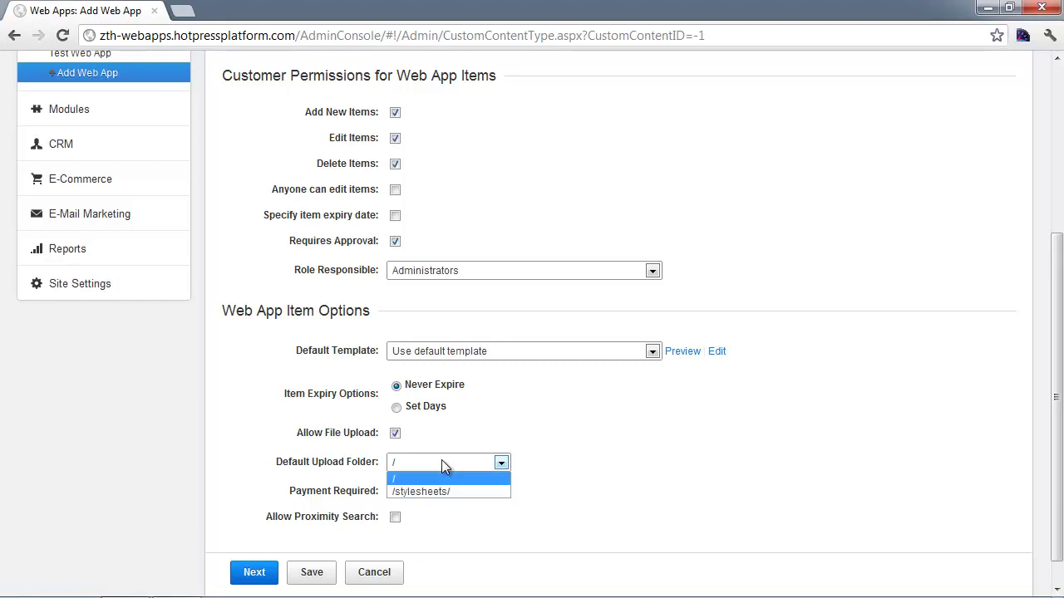
click(431, 479)
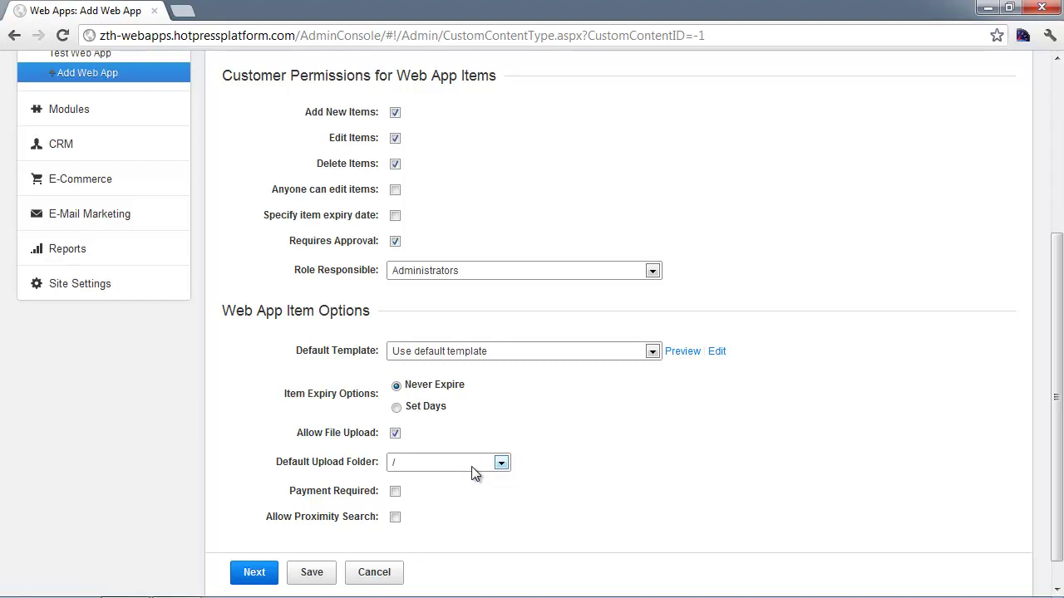
click(440, 463)
click(435, 463)
click(417, 463)
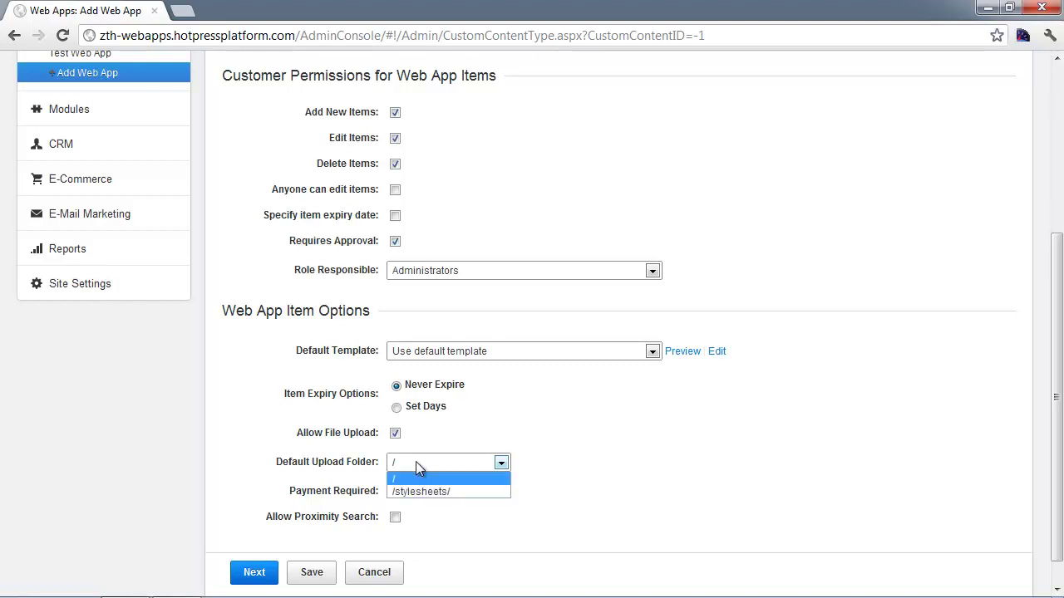
click(449, 477)
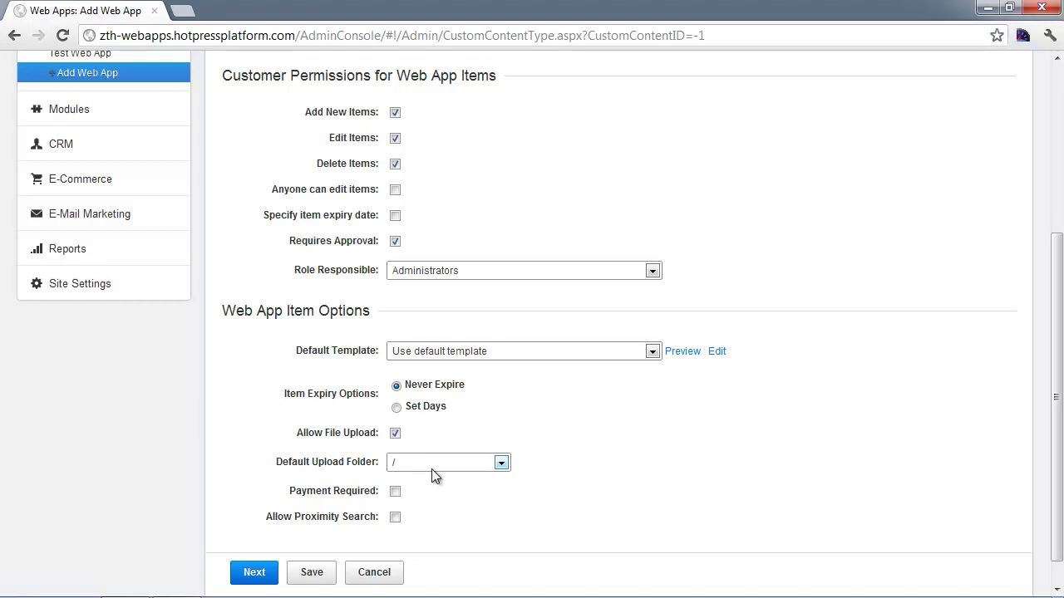
scroll(460, 488, down, 1)
click(394, 459)
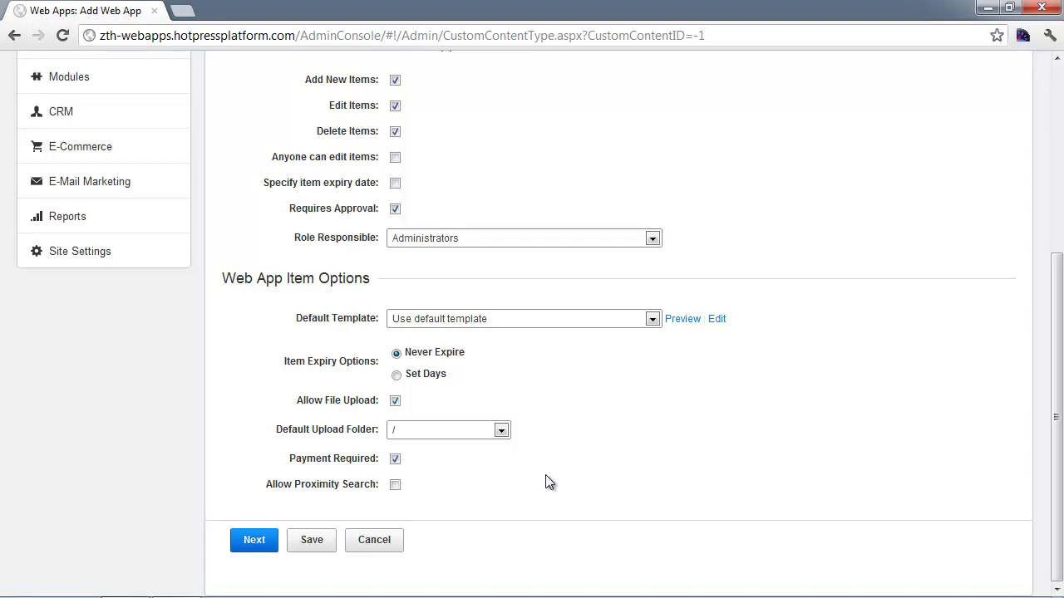
- Untick Payment Required and save the Customer Submitted web app
click(396, 460)
click(316, 541)
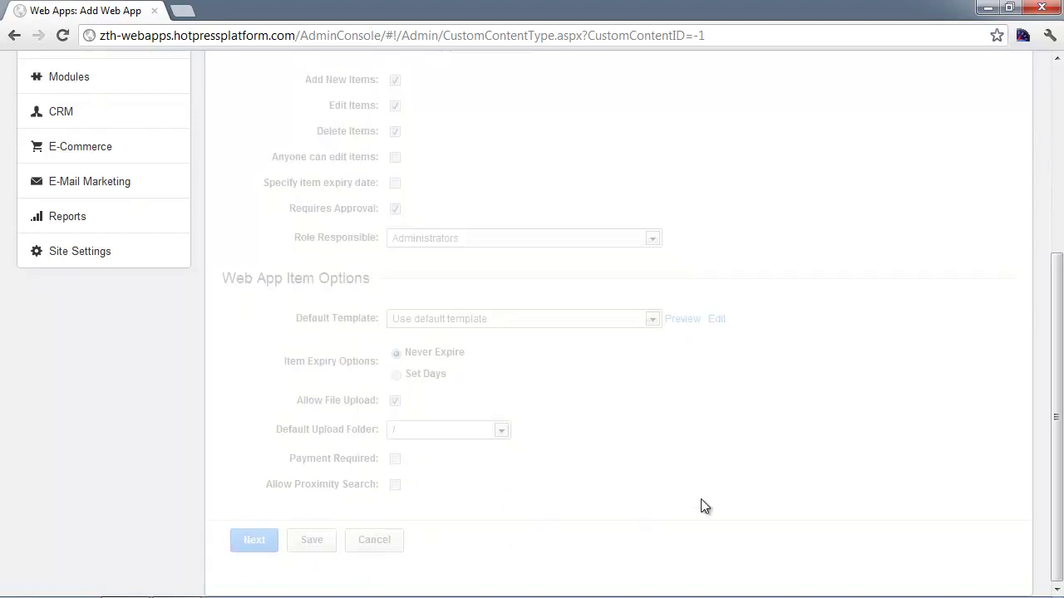
scroll(675, 501, up, 2)
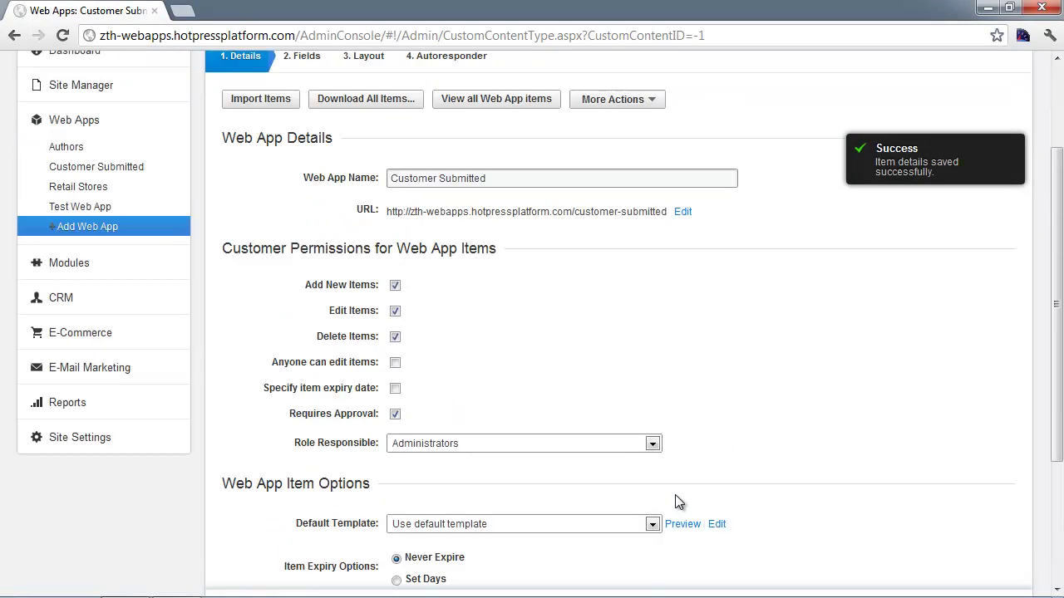
- Scroll up through the add-form page details
scroll(675, 501, up, 1)
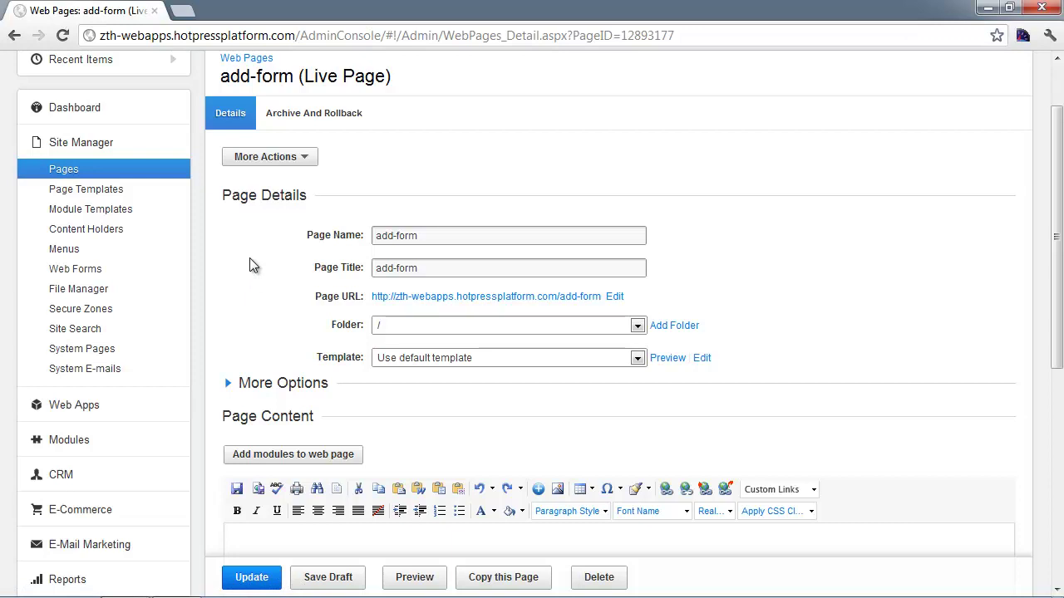
- Open the secure zone settings for the add-form page
scroll(287, 256, down, 1)
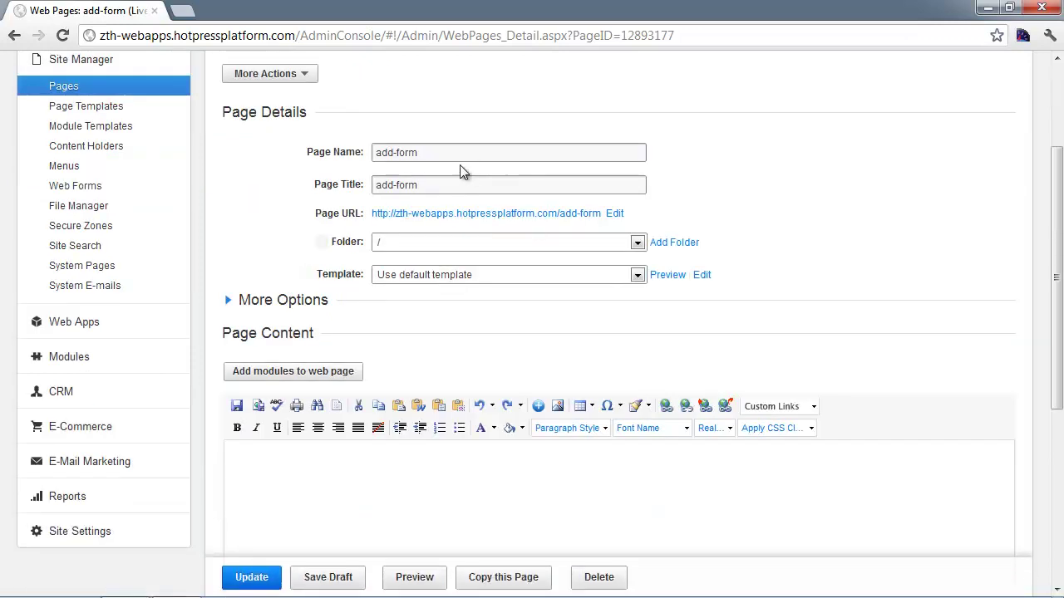
click(439, 152)
key(ctrl+a)
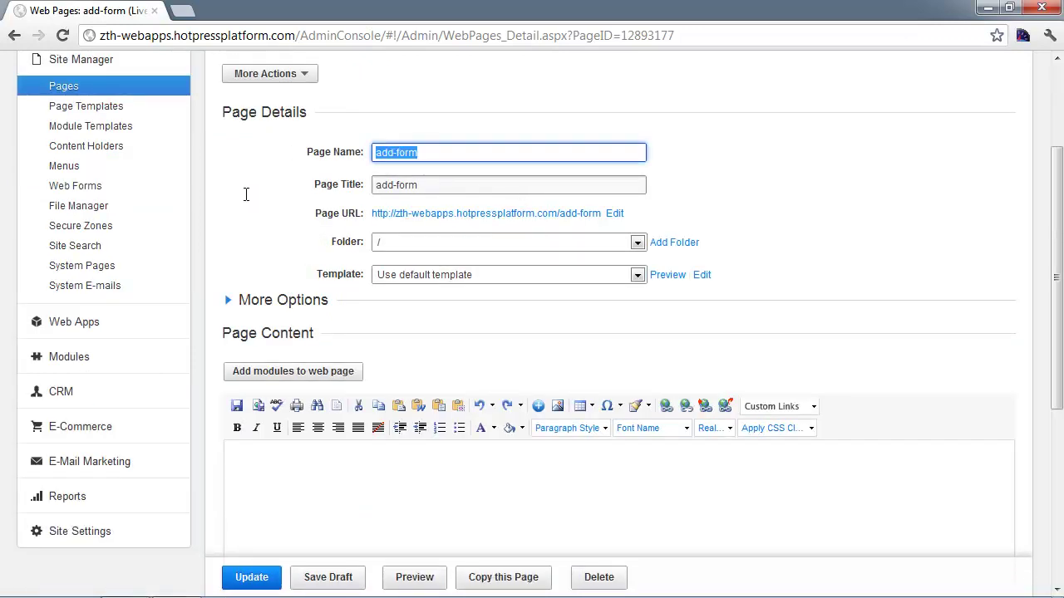
click(253, 217)
scroll(251, 215, up, 1)
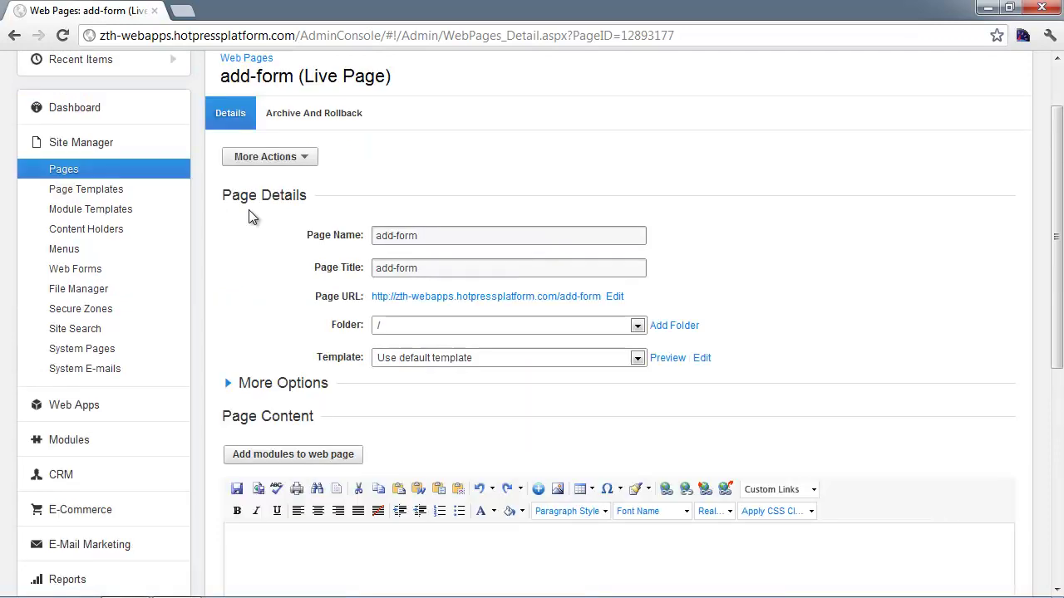
click(279, 162)
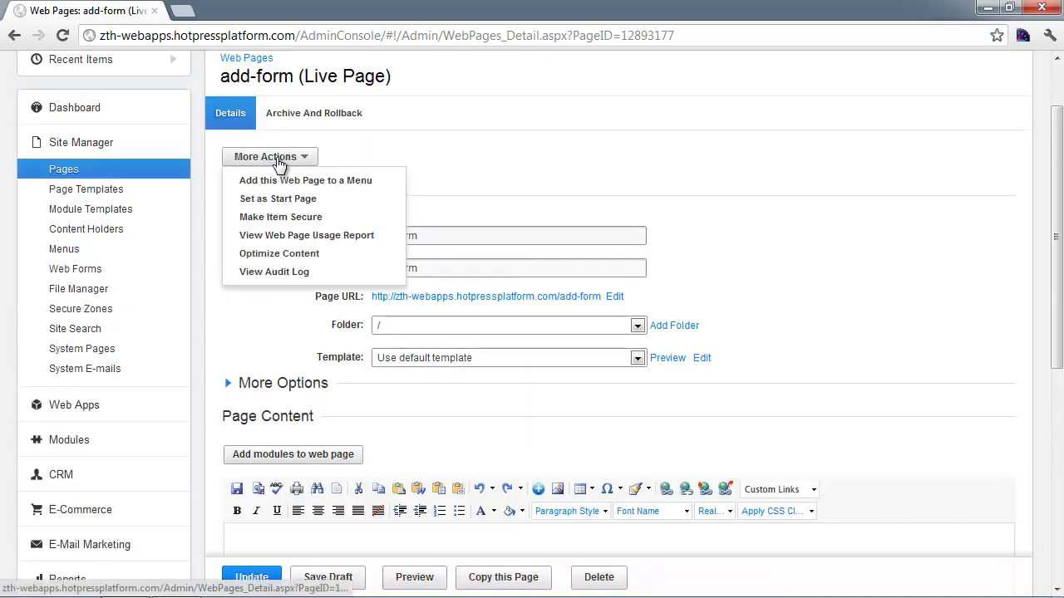
click(283, 220)
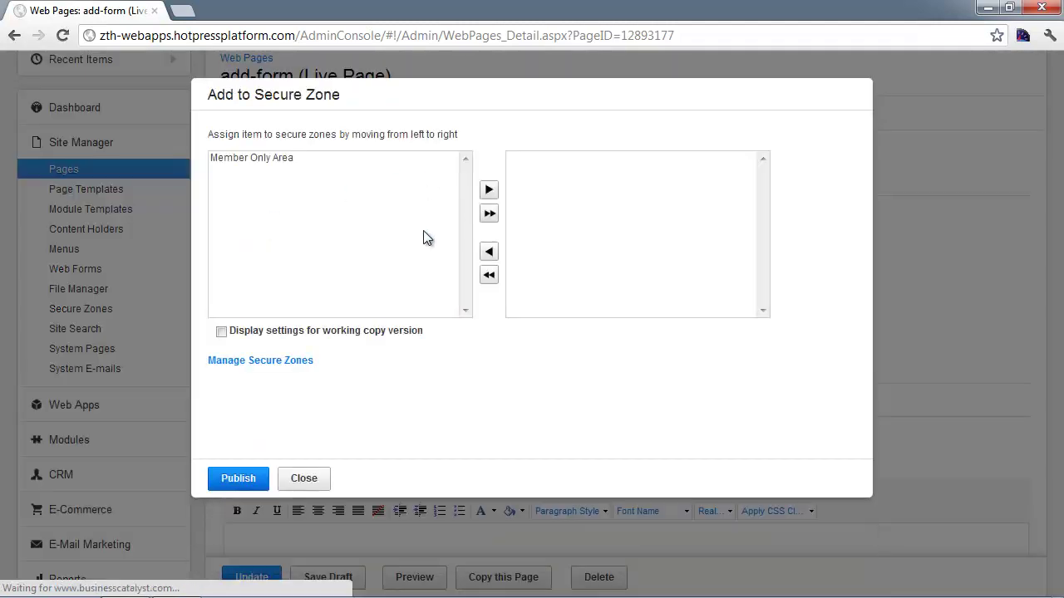
- Move Member Only Area into the page's secure zones, publish, and close the settings
click(252, 162)
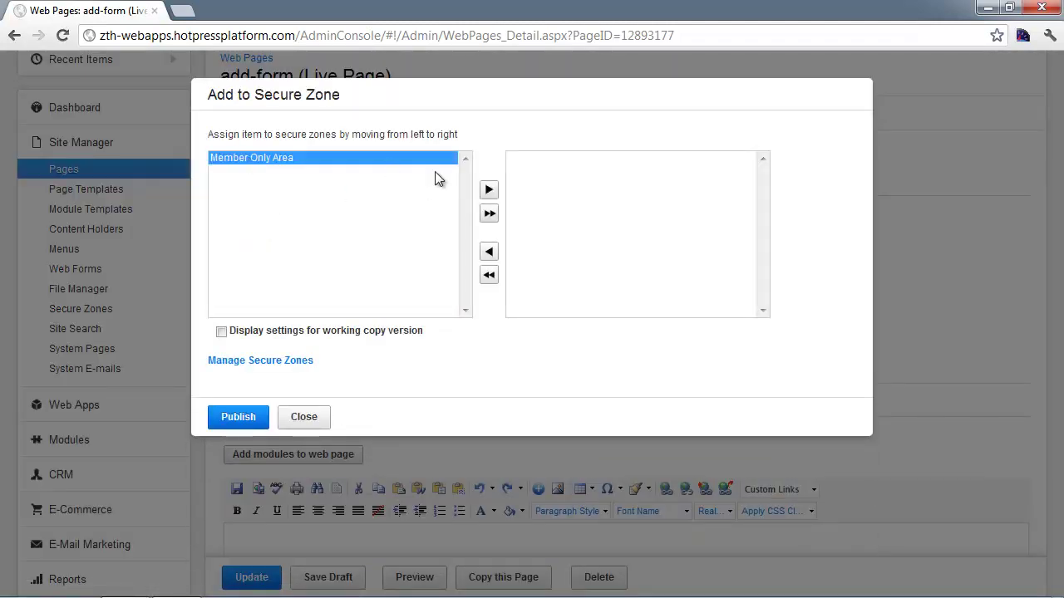
click(488, 190)
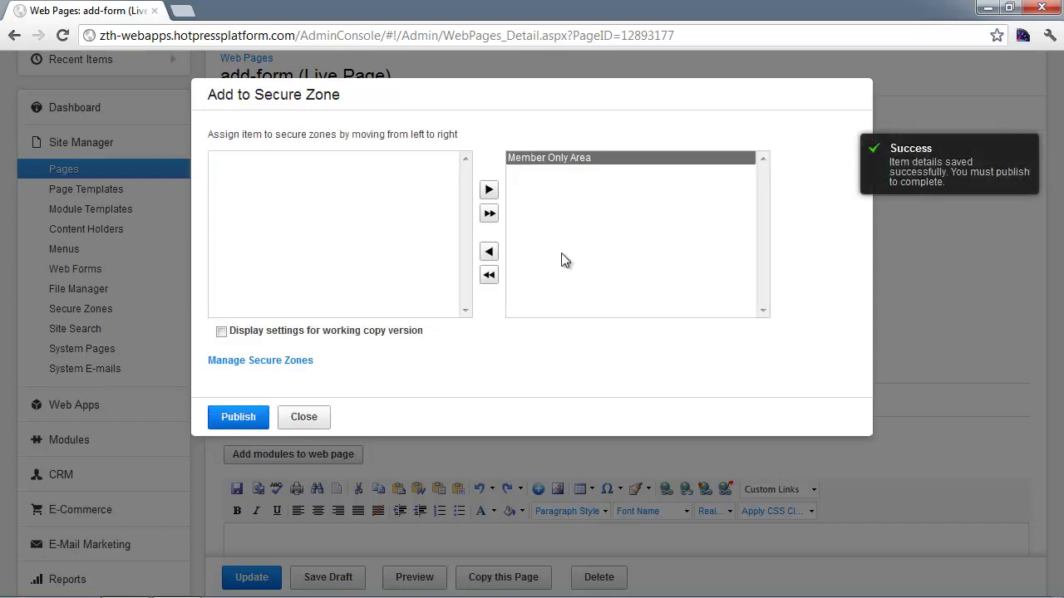
click(249, 420)
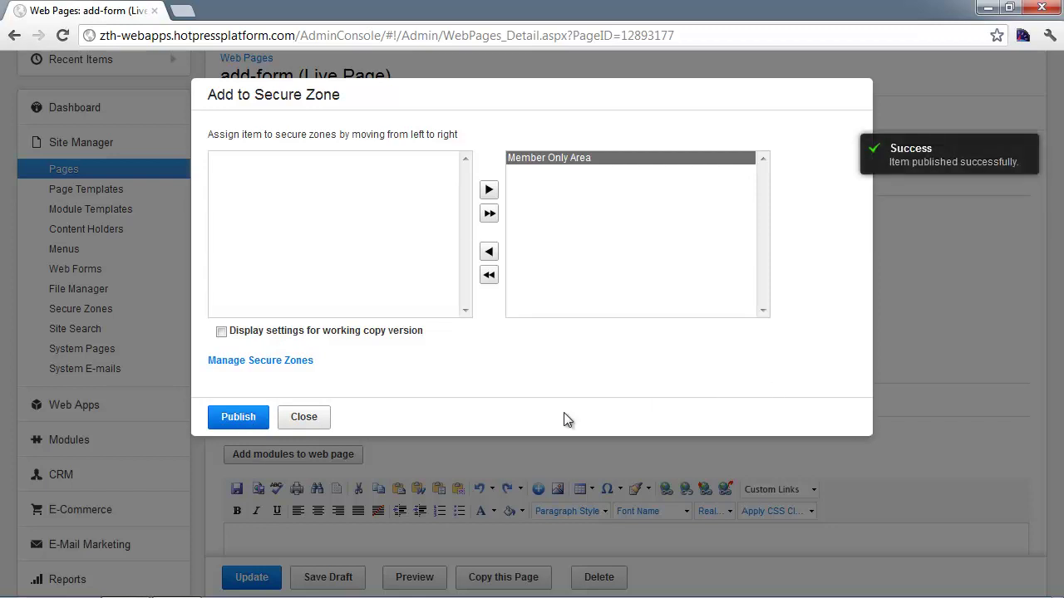
click(312, 428)
scroll(877, 337, down, 1)
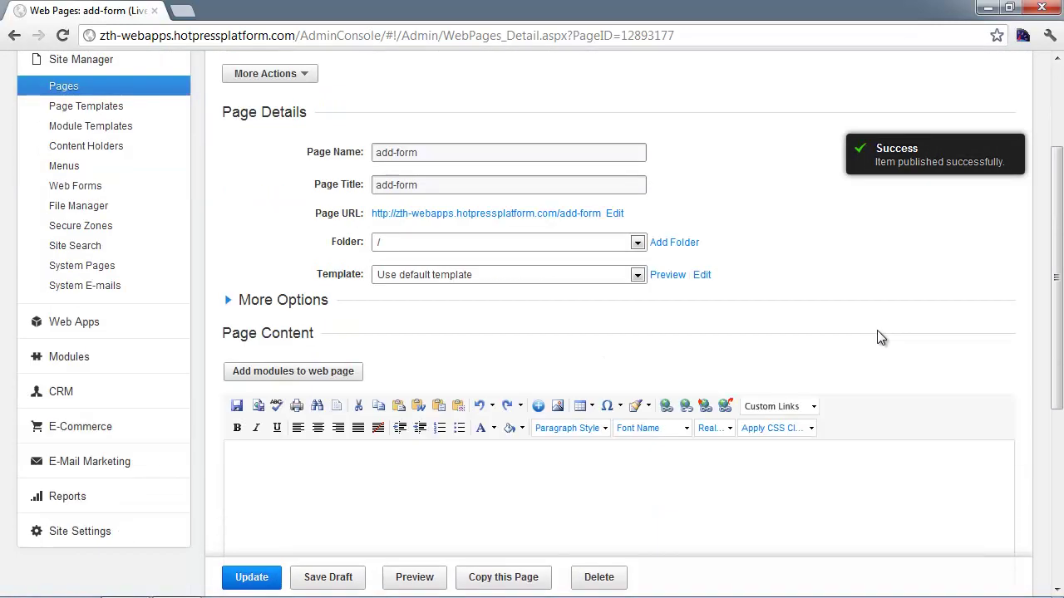
- With the caret in the page content, choose Web Apps Input Form for Customers from the modules
scroll(831, 341, down, 1)
click(349, 415)
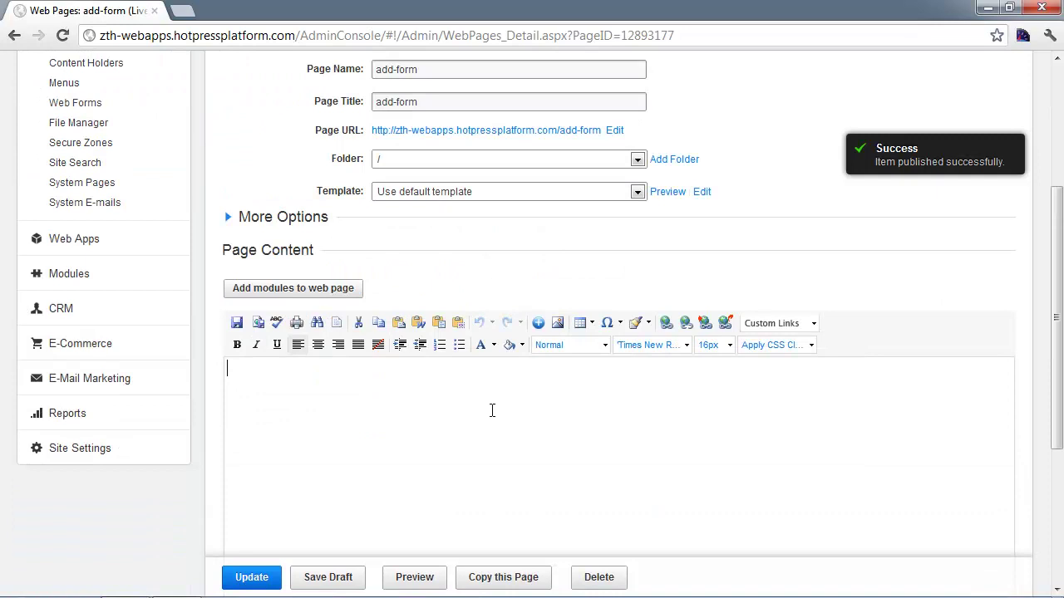
scroll(492, 411, down, 1)
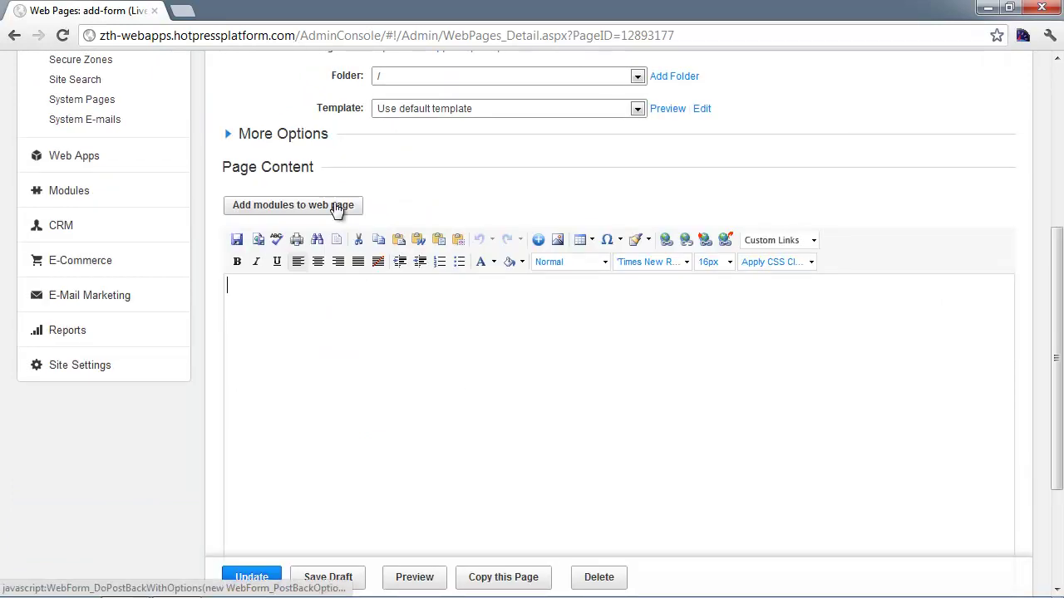
click(336, 208)
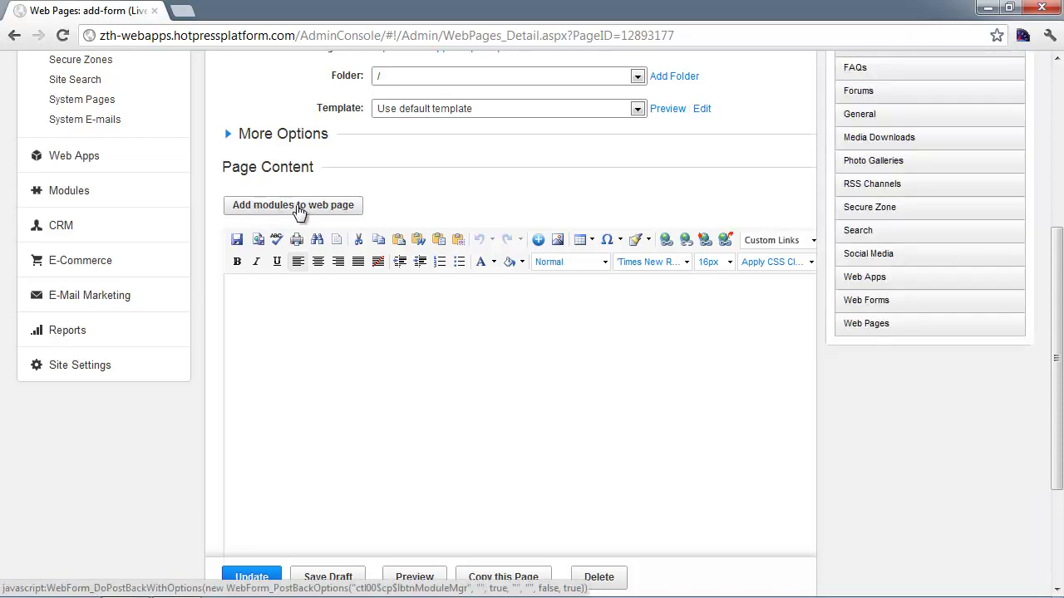
click(883, 283)
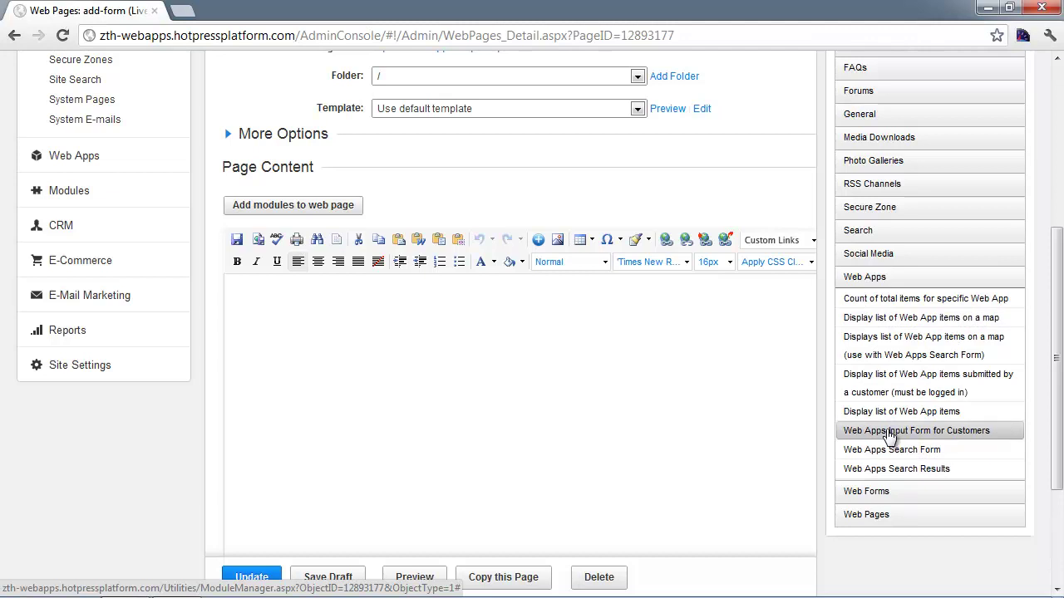
click(889, 432)
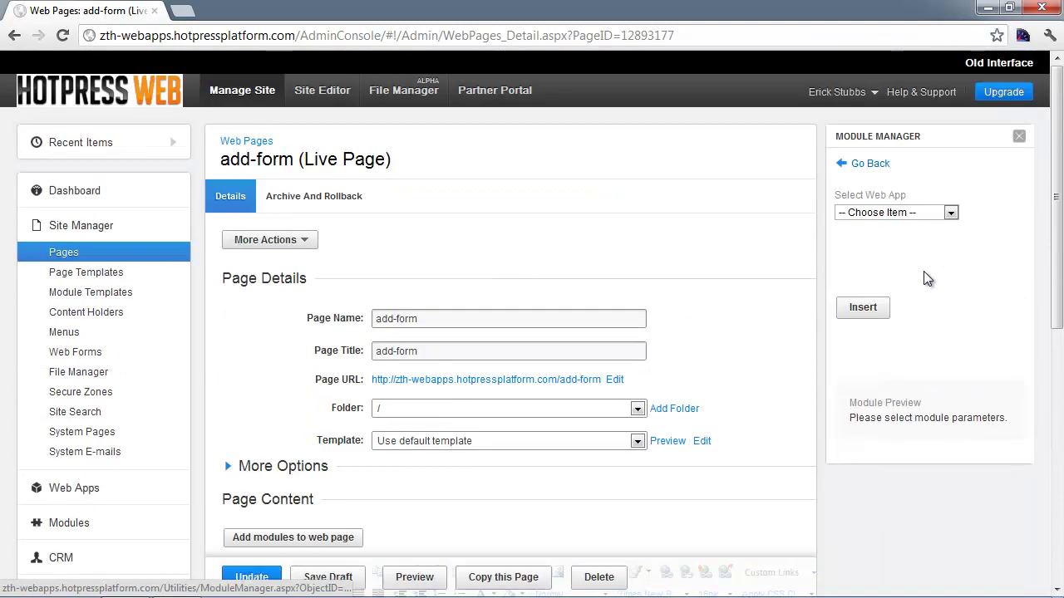
- Insert the Customer Submitted input form into the page and publish with Update
click(886, 213)
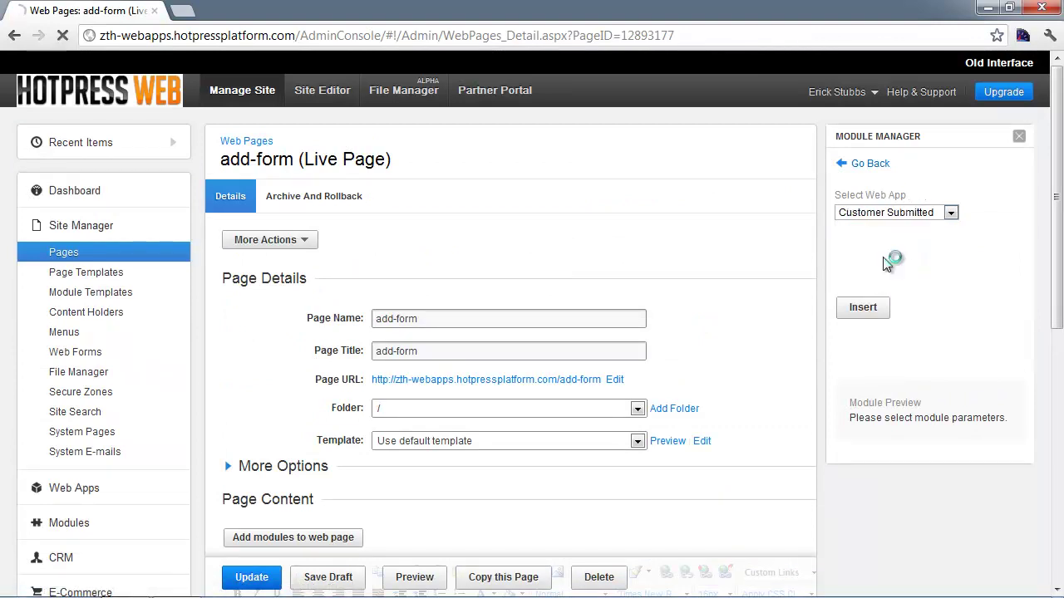
click(886, 253)
scroll(954, 266, down, 1)
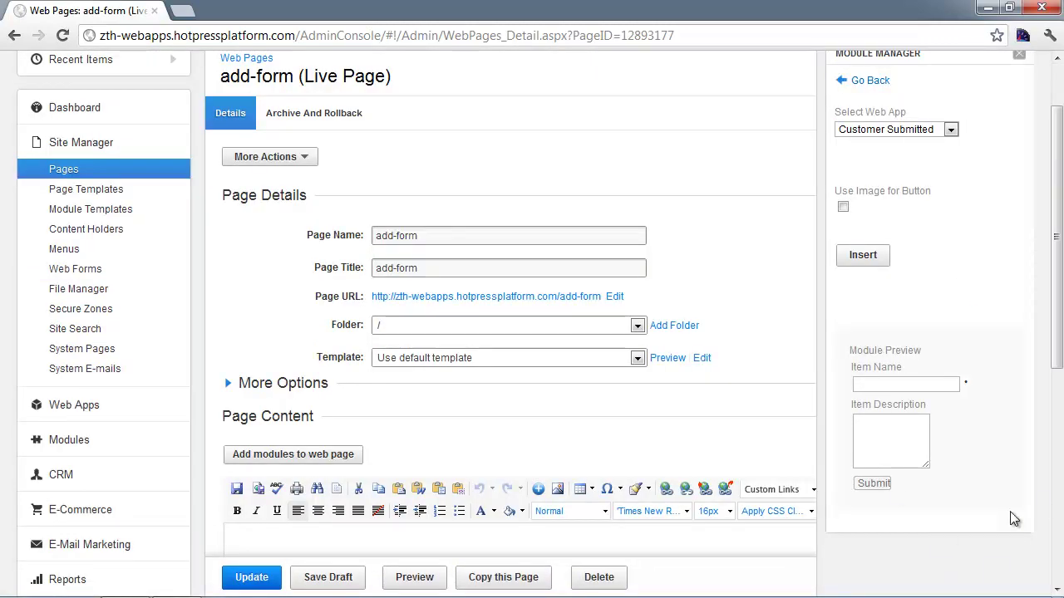
scroll(889, 266, down, 1)
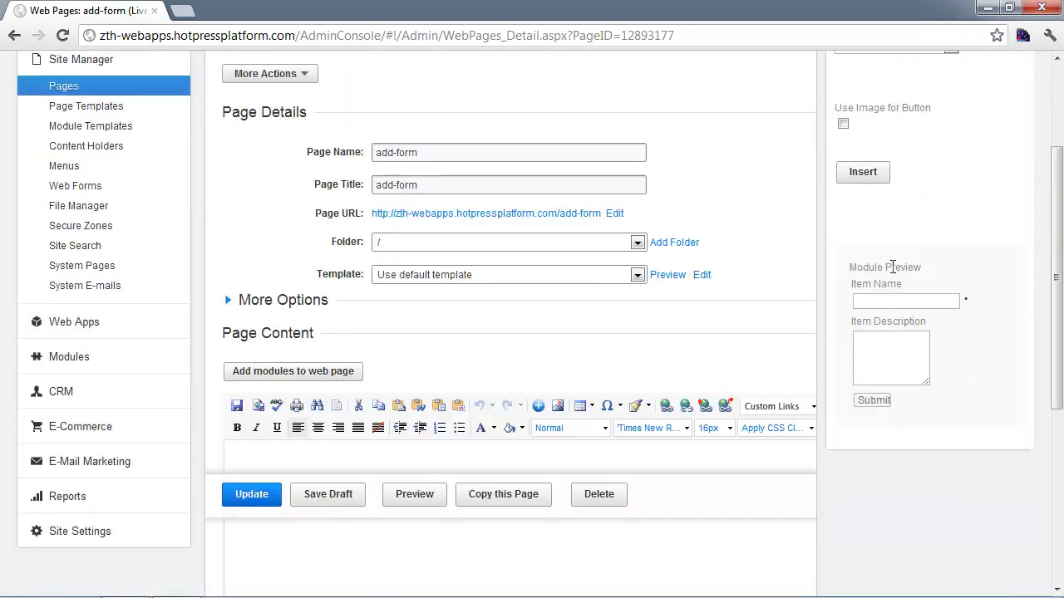
click(862, 178)
scroll(510, 474, down, 1)
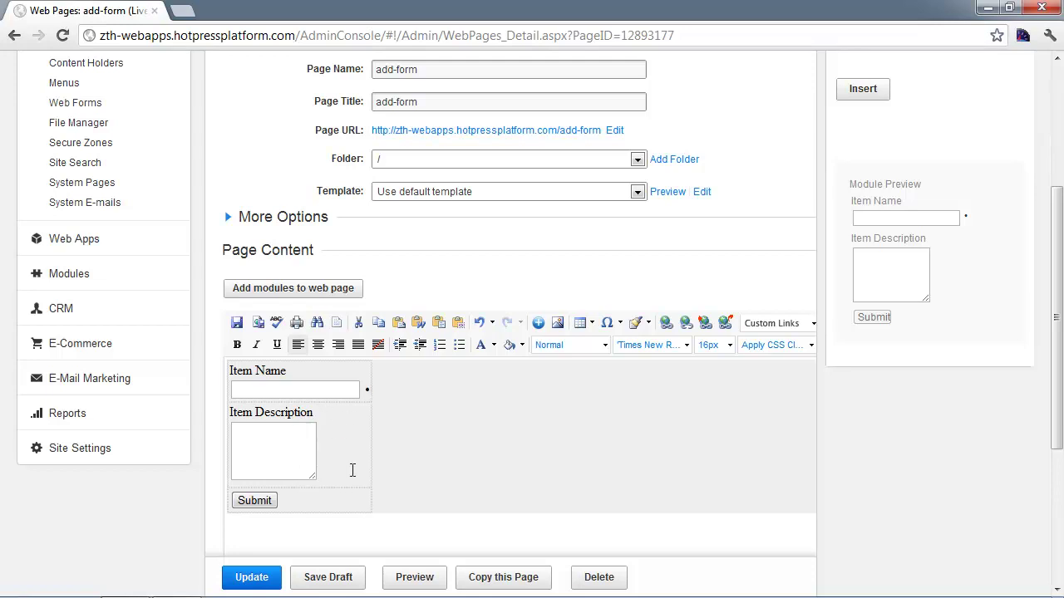
scroll(290, 545, down, 1)
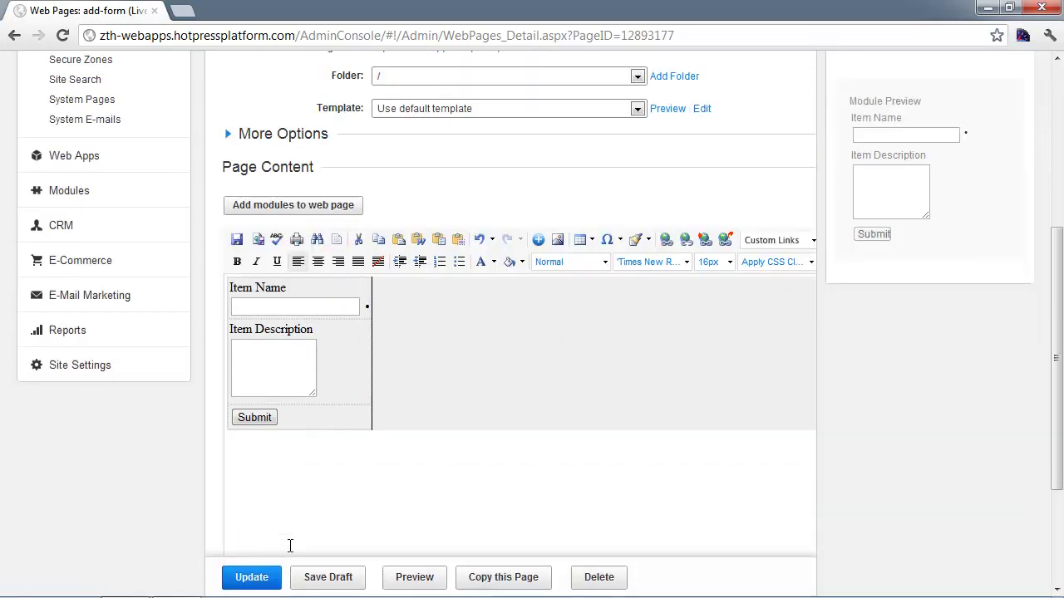
click(245, 577)
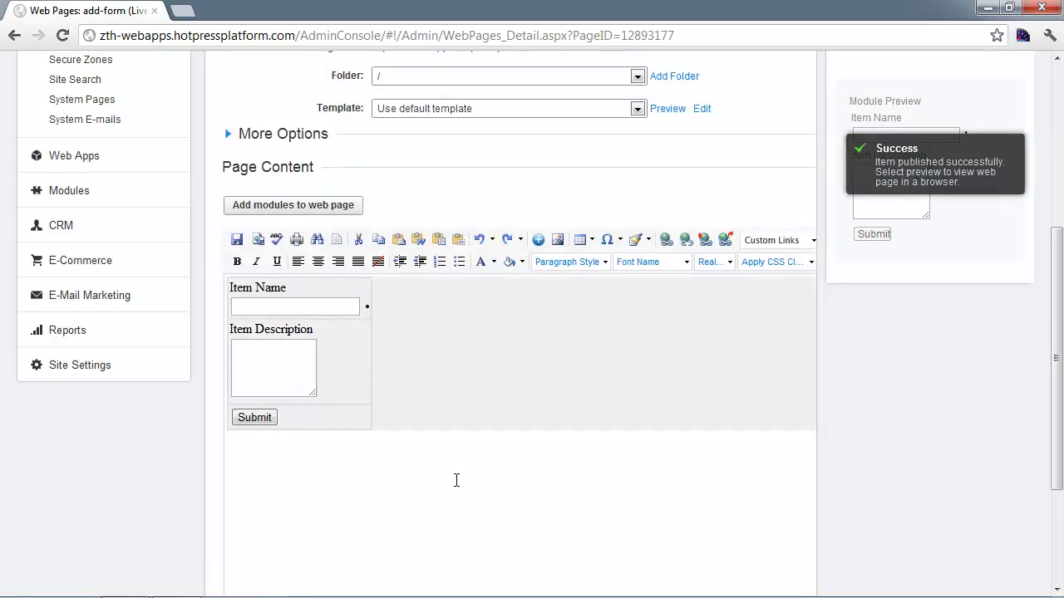
- Load the live add-form page URL in a new Chrome tab
click(182, 11)
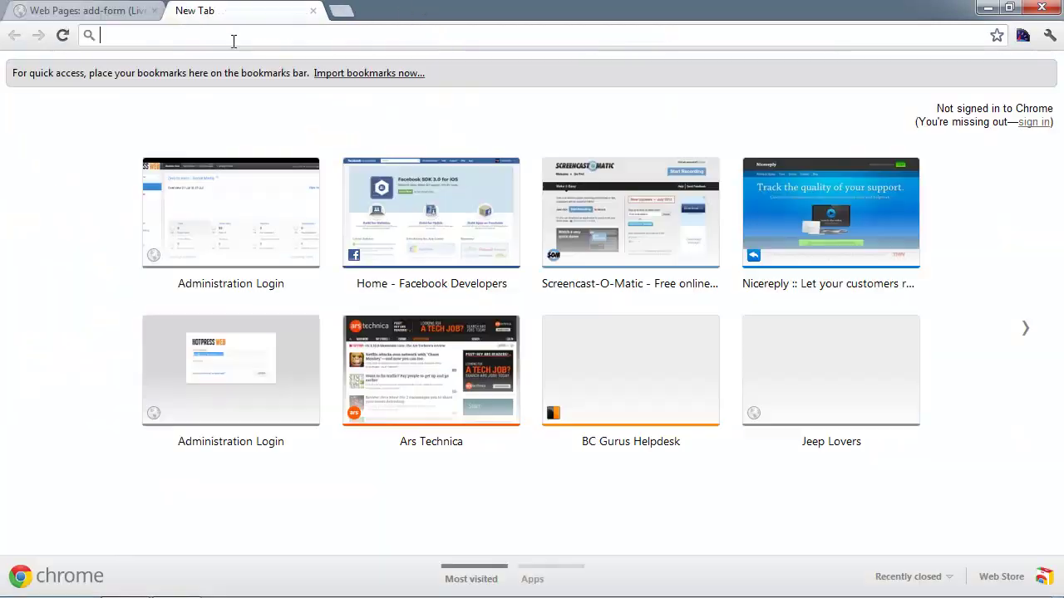
text(http://zth-webapps.hotpressplatform.com/add-form)
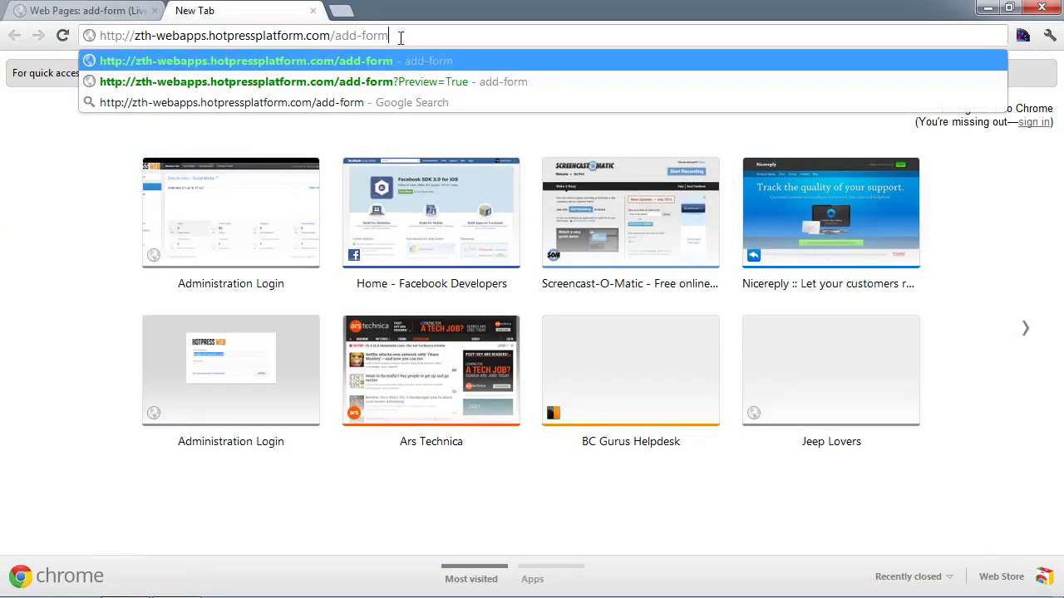
key(Return)
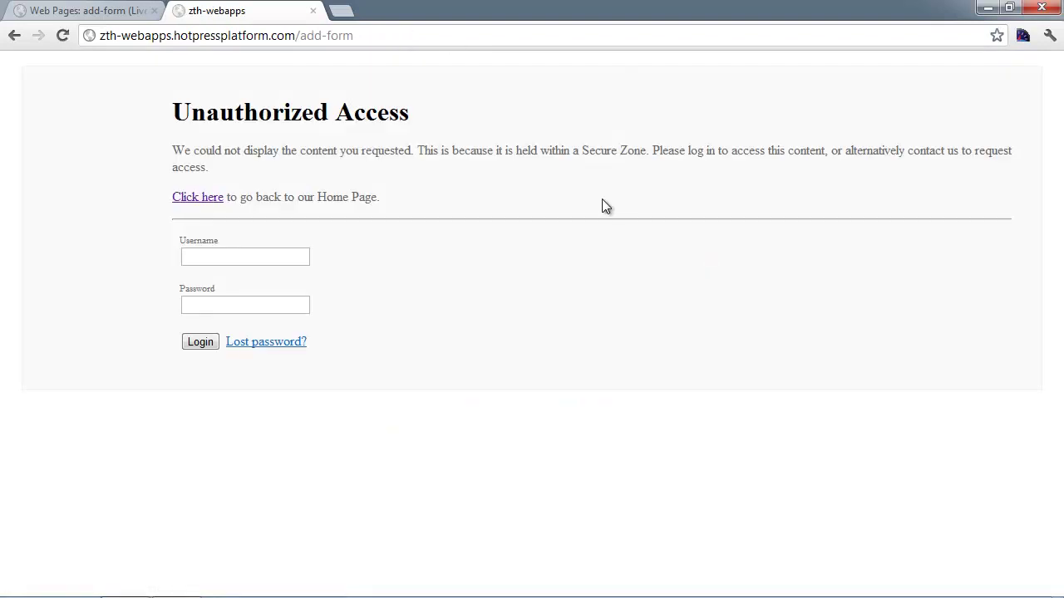
- Enter the member's username in the login form and clear the autofilled password
click(240, 258)
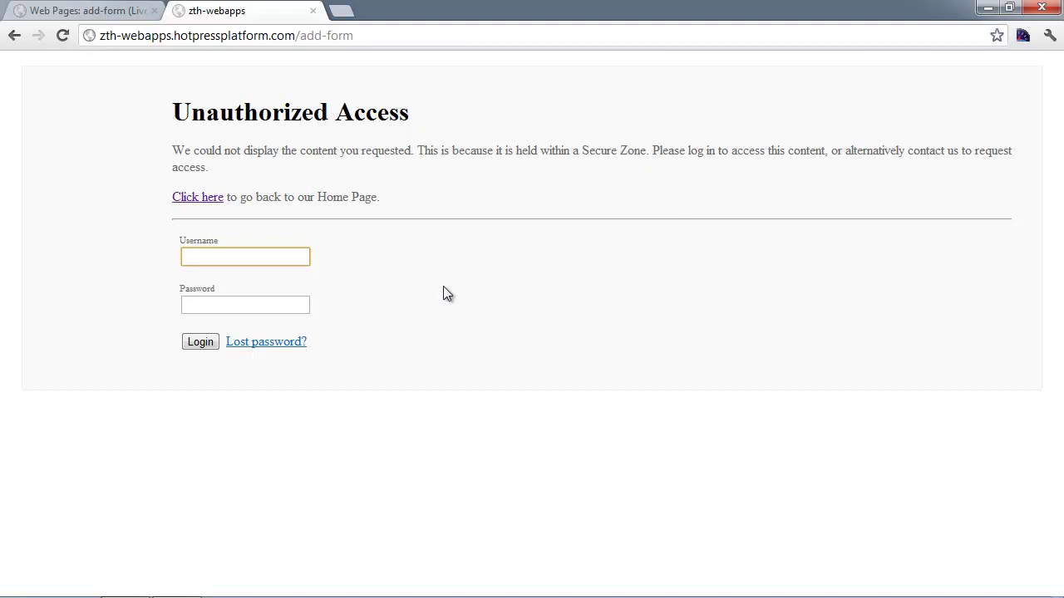
text(es@)
key(Down)
key(Tab)
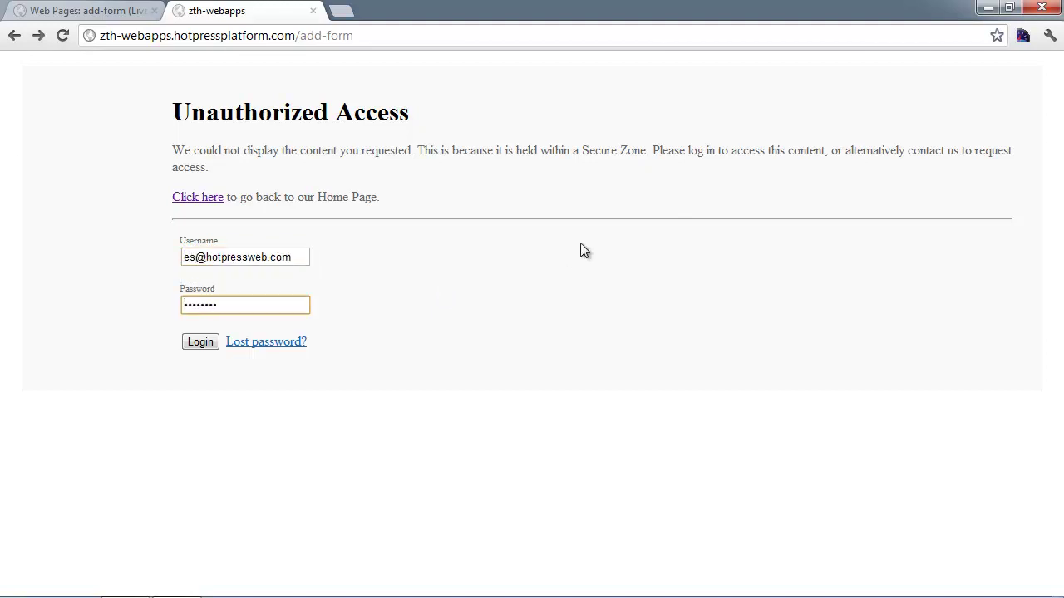
key(ctrl+a)
key(BackSpace)
- Log in and enter 'My submitted item' as the Item Name
click(199, 345)
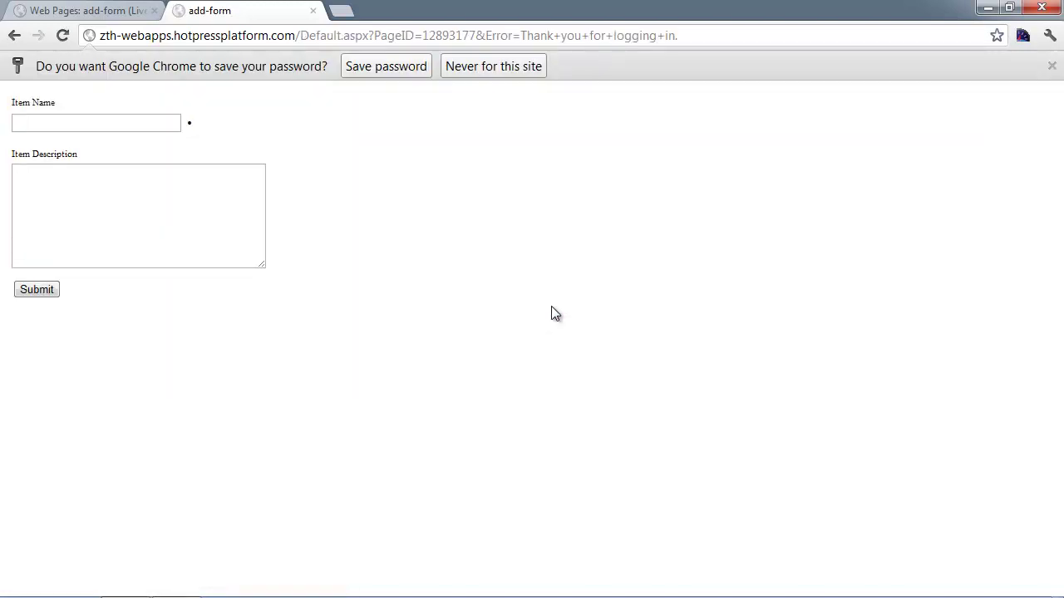
click(1051, 67)
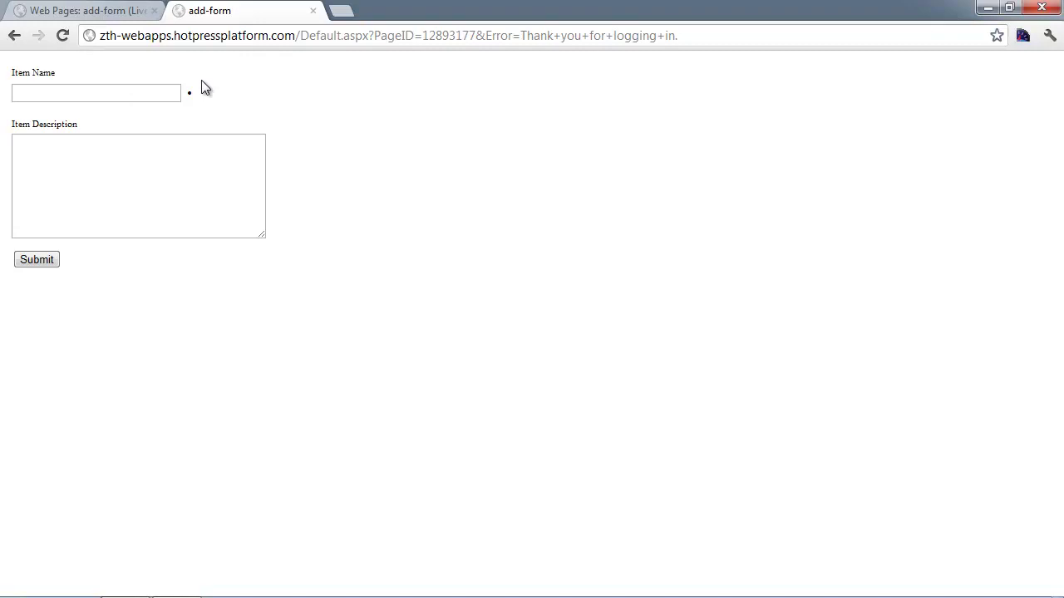
click(62, 93)
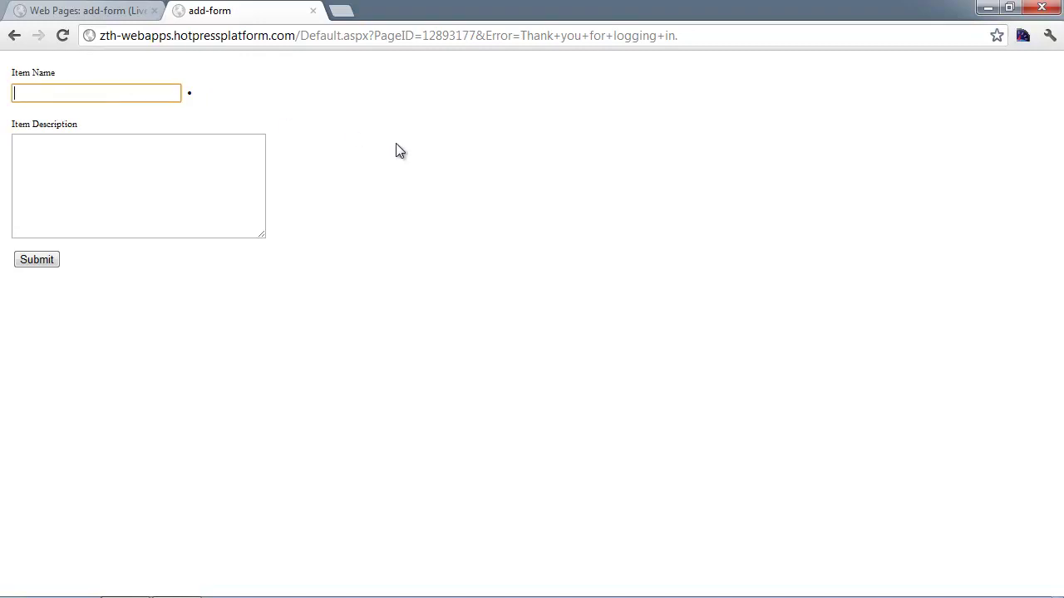
text(My submitted item)
key(Tab)
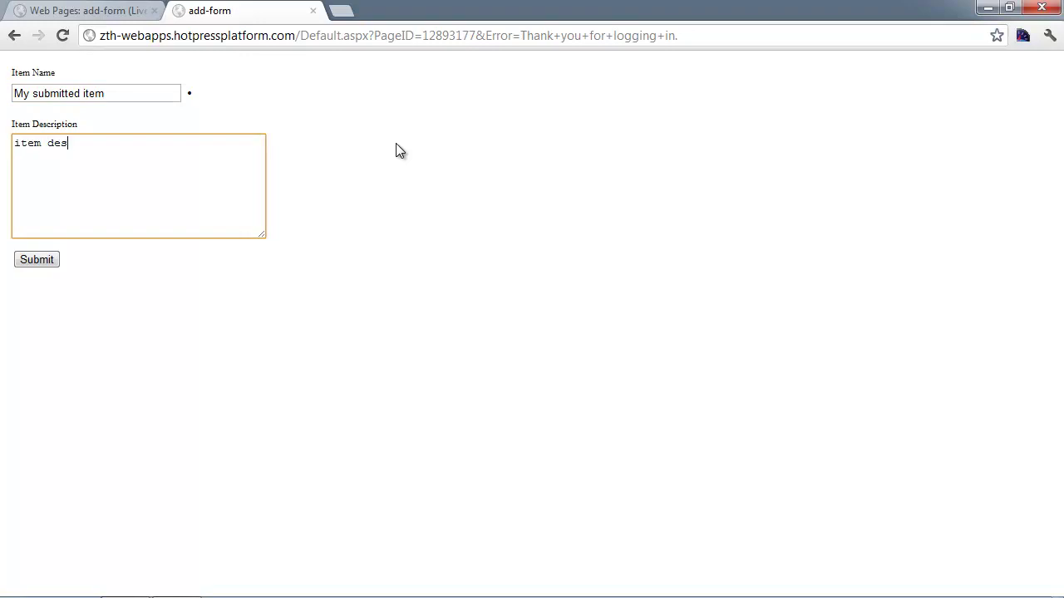
- Add the description 'item description goes' and submit the form
text(item description goes here)
click(37, 259)
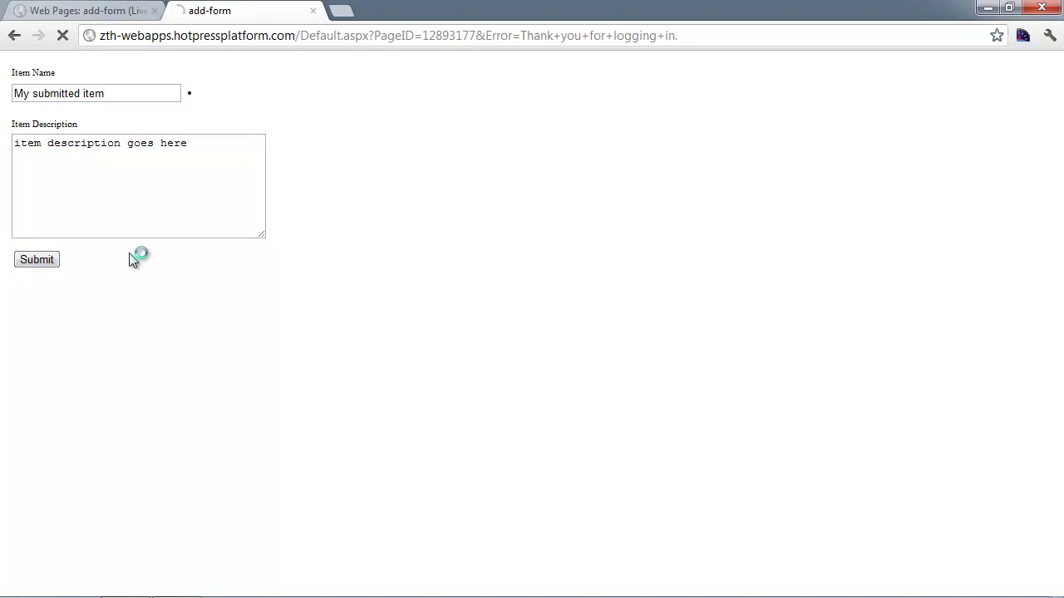
drag(177, 106, 653, 151)
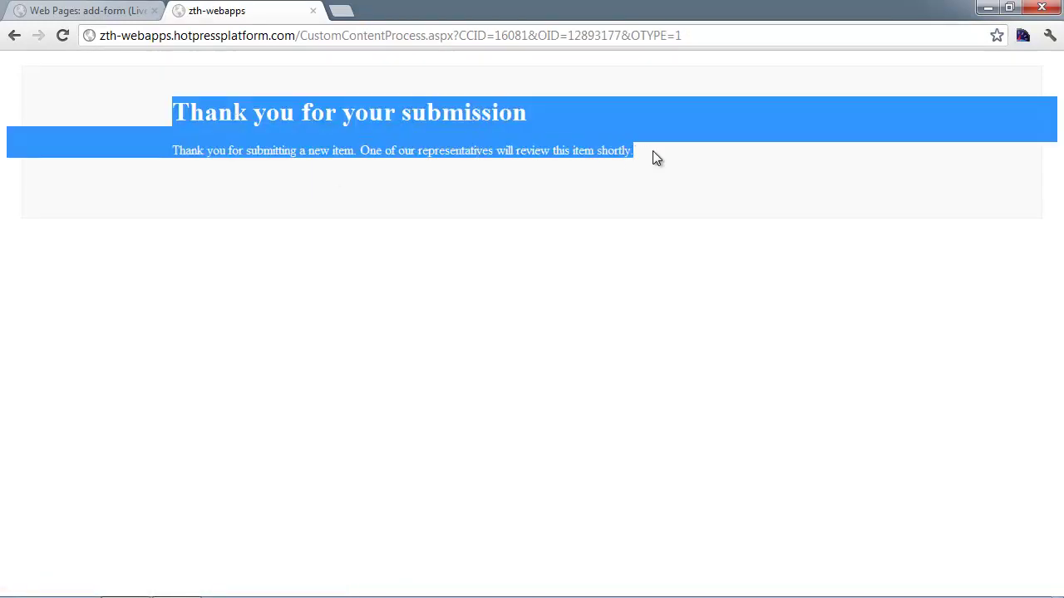
click(460, 160)
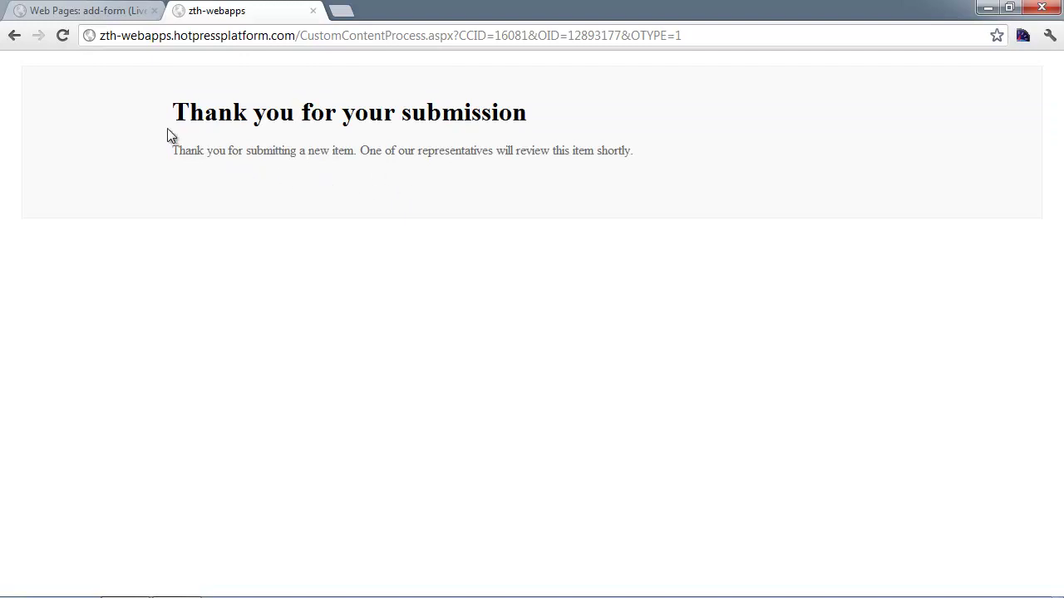
- Back in the admin tab, open the Customer Submitted item list under Web Apps
click(85, 9)
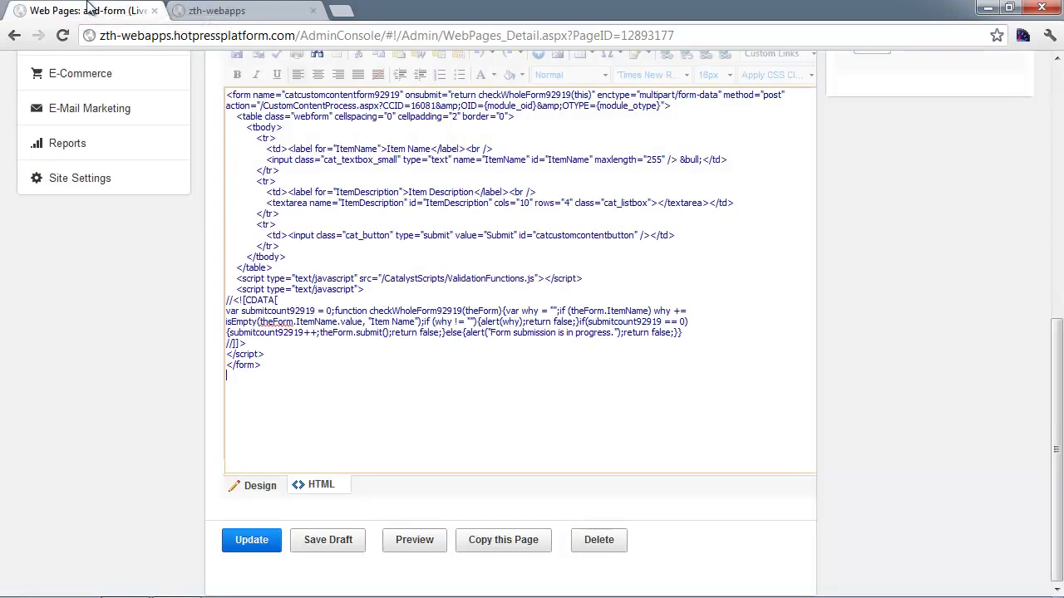
scroll(413, 265, up, 2)
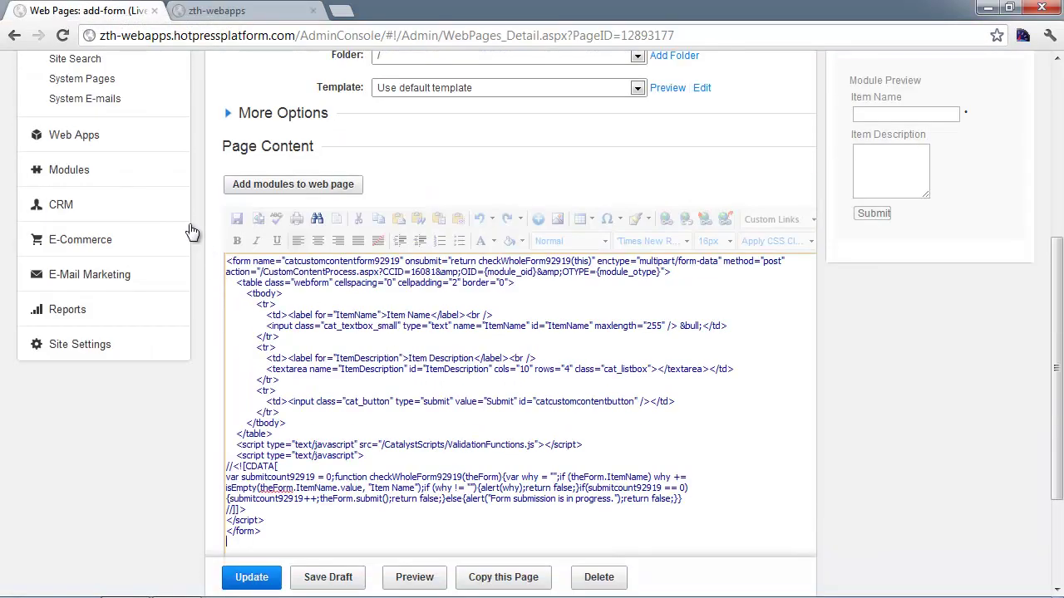
scroll(192, 232, up, 1)
scroll(133, 297, up, 1)
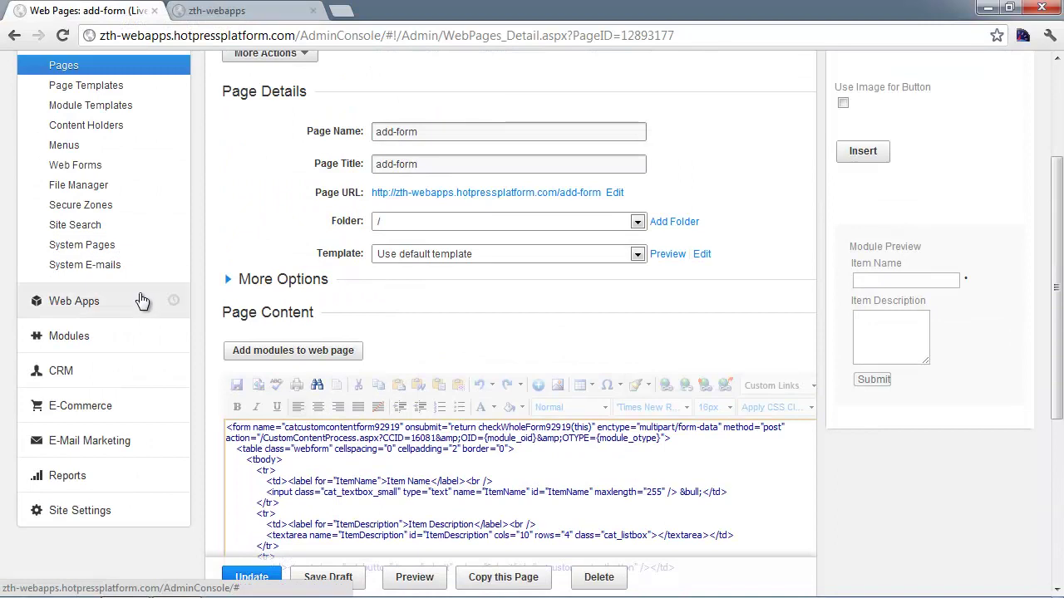
click(76, 302)
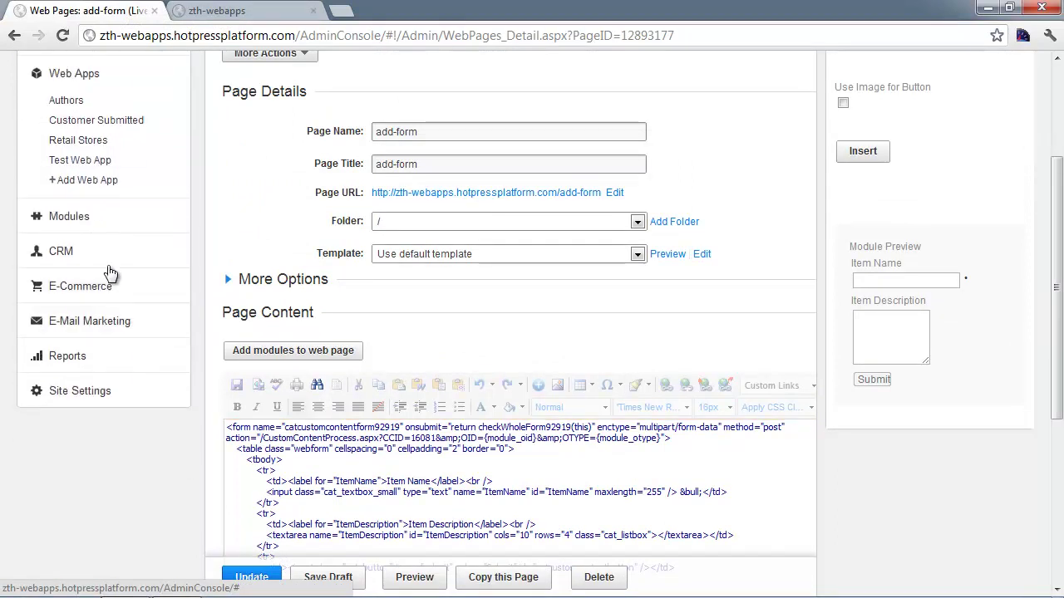
click(84, 120)
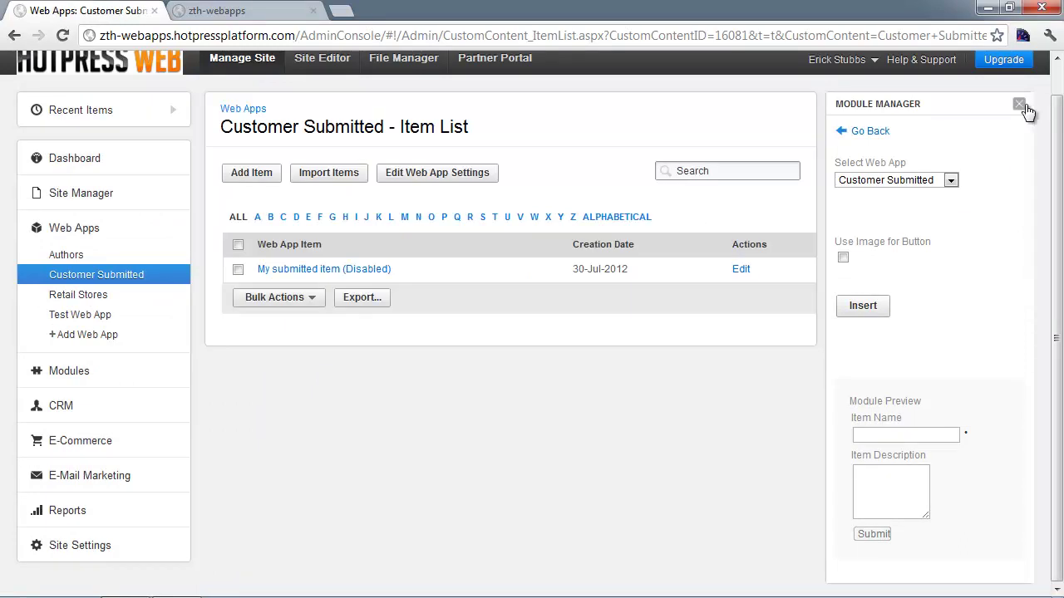
click(1021, 104)
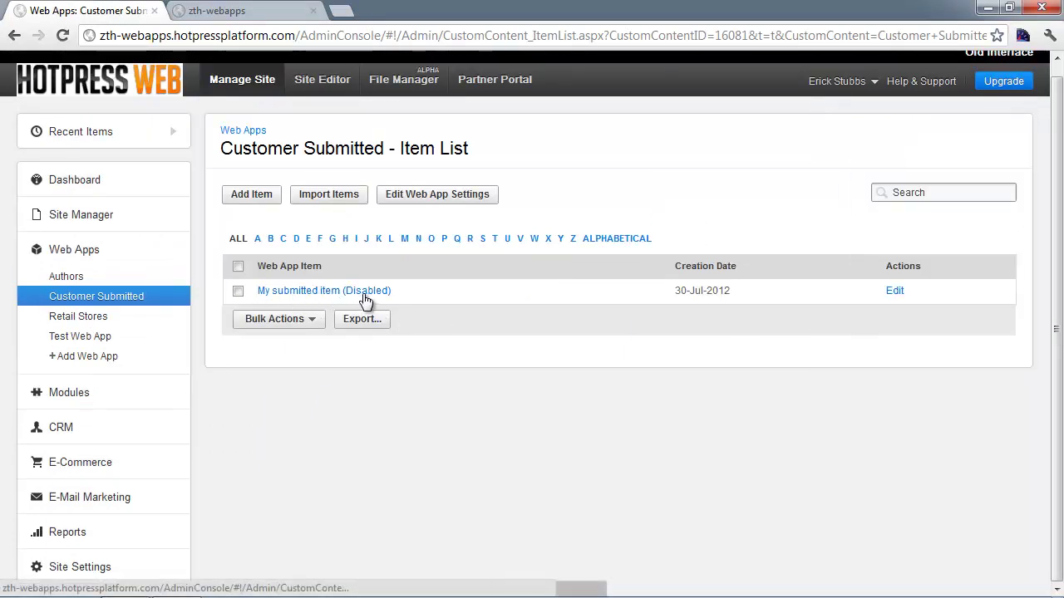
- Open the web app settings and confirm Administrators is the responsible role
click(432, 198)
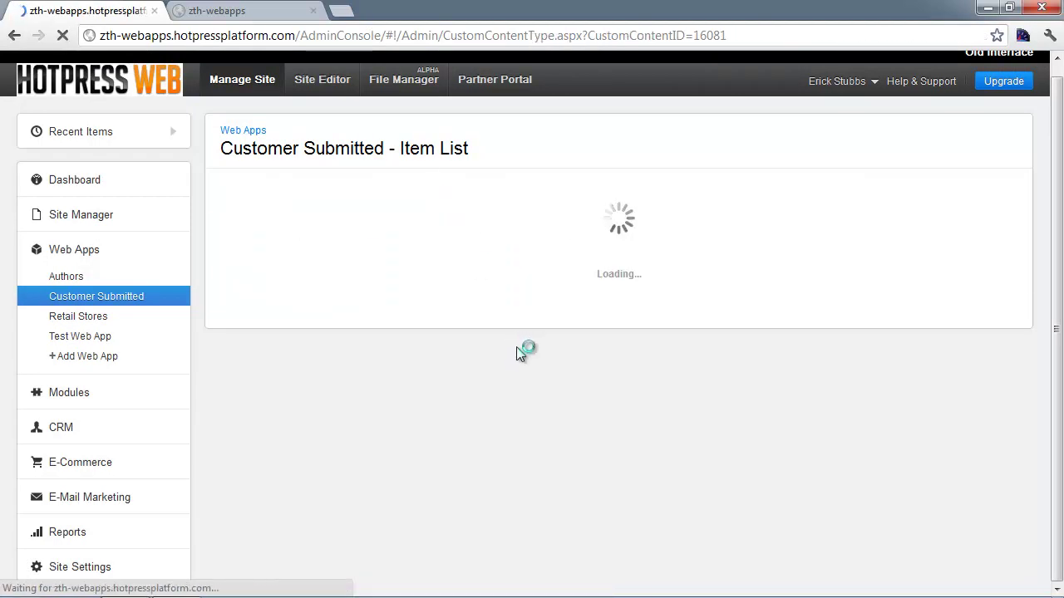
scroll(509, 386, down, 1)
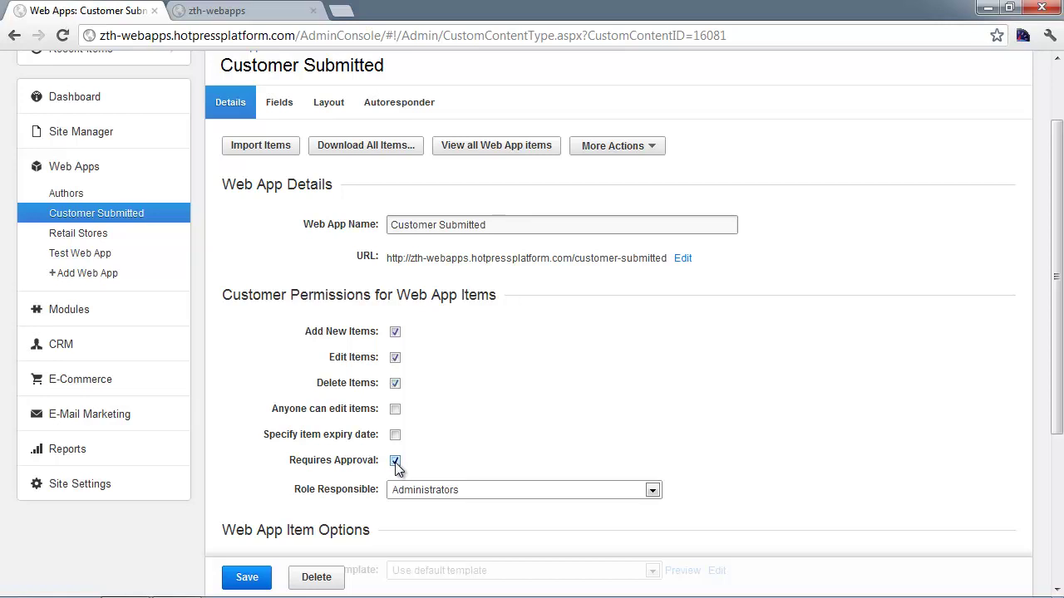
click(428, 491)
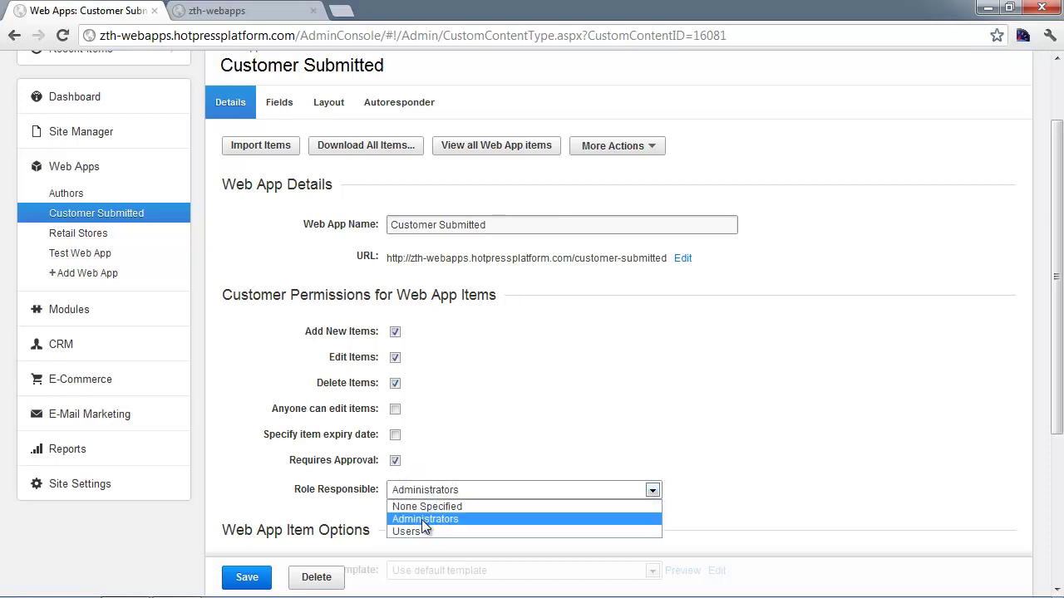
click(424, 519)
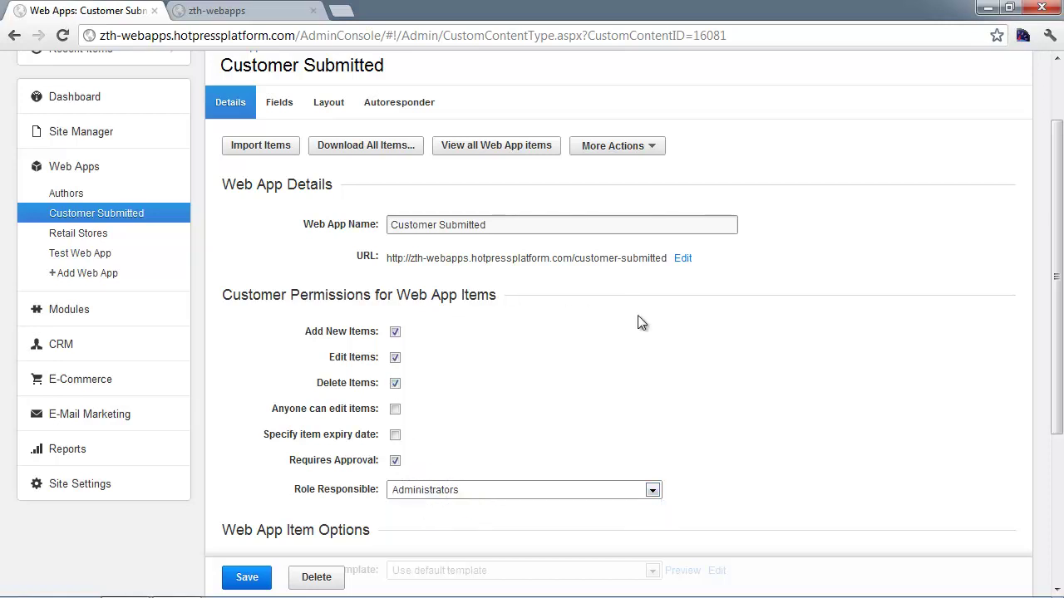
scroll(269, 292, up, 2)
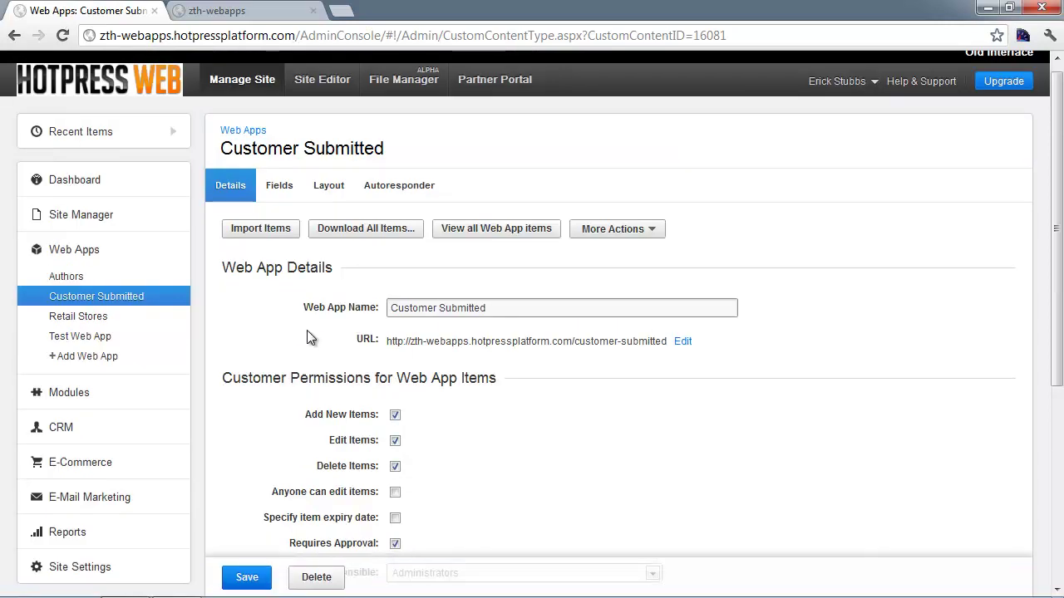
- Open 'My submitted item' from the Customer Submitted list, tick Enabled, and save
click(136, 299)
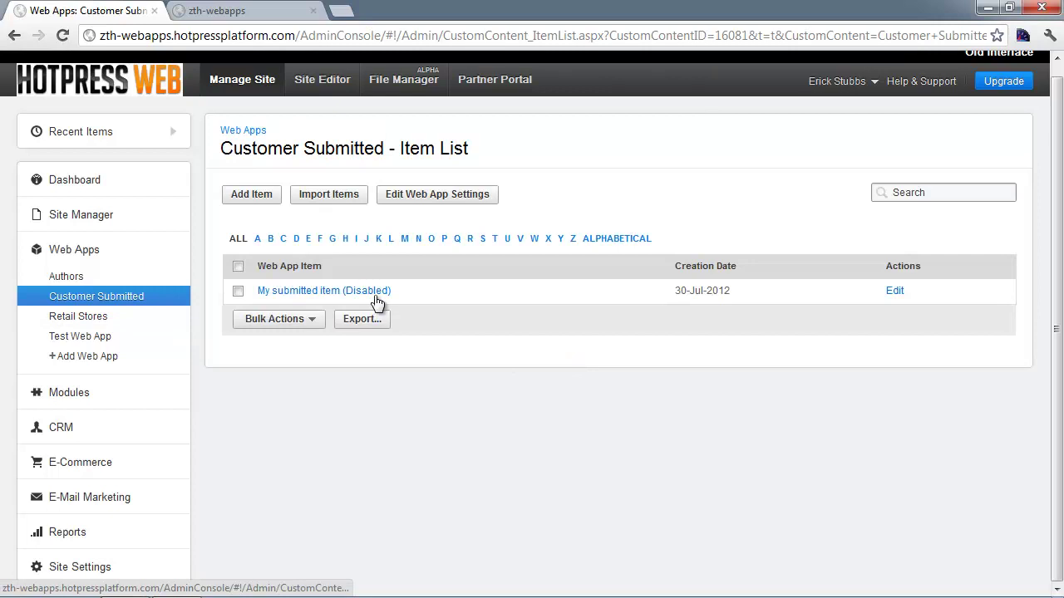
click(301, 293)
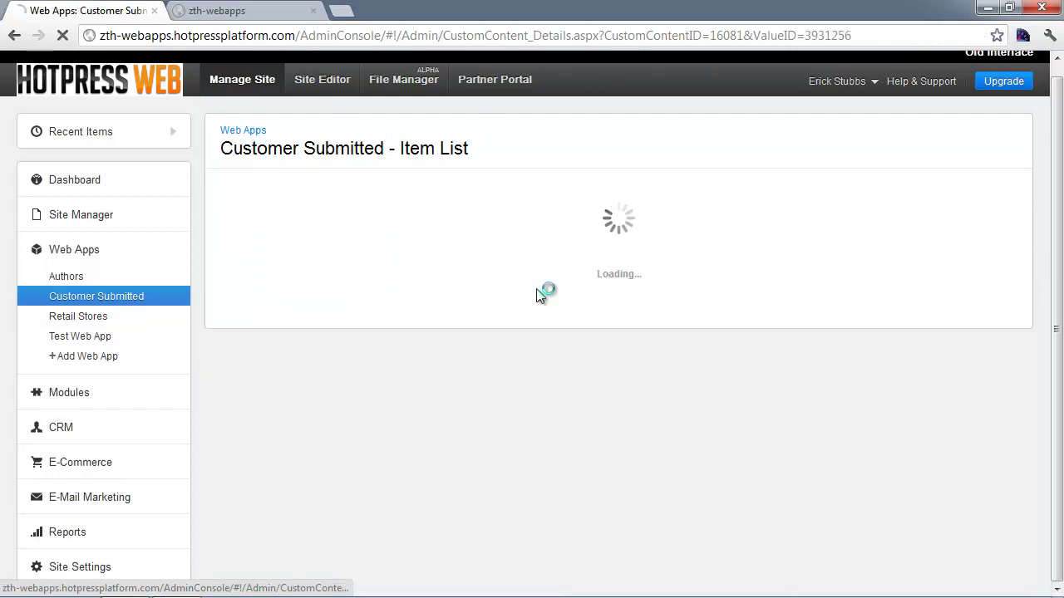
scroll(505, 308, down, 1)
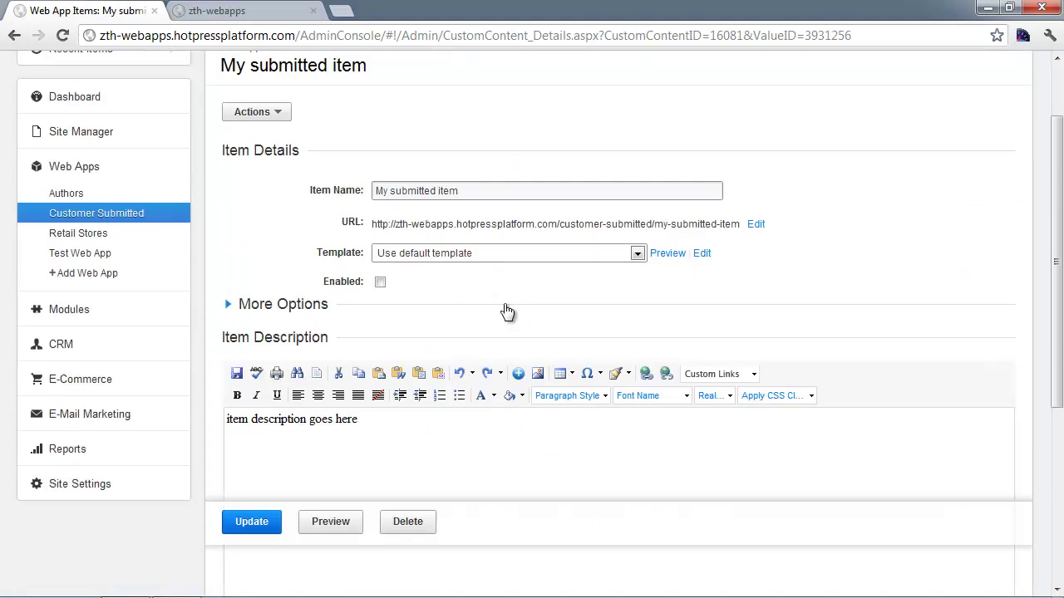
triple_click(366, 424)
click(394, 446)
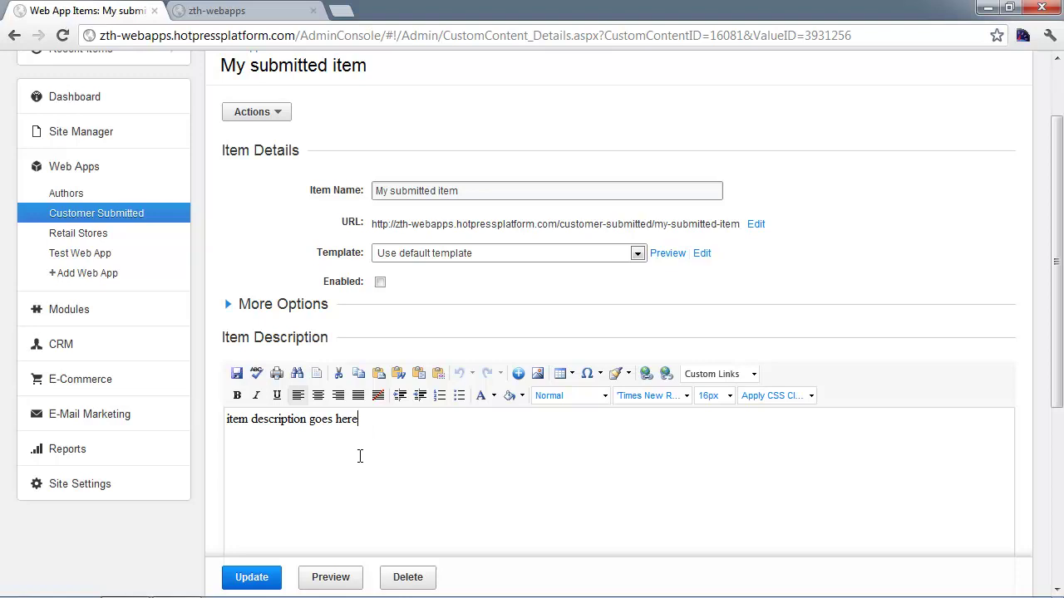
click(379, 282)
click(266, 579)
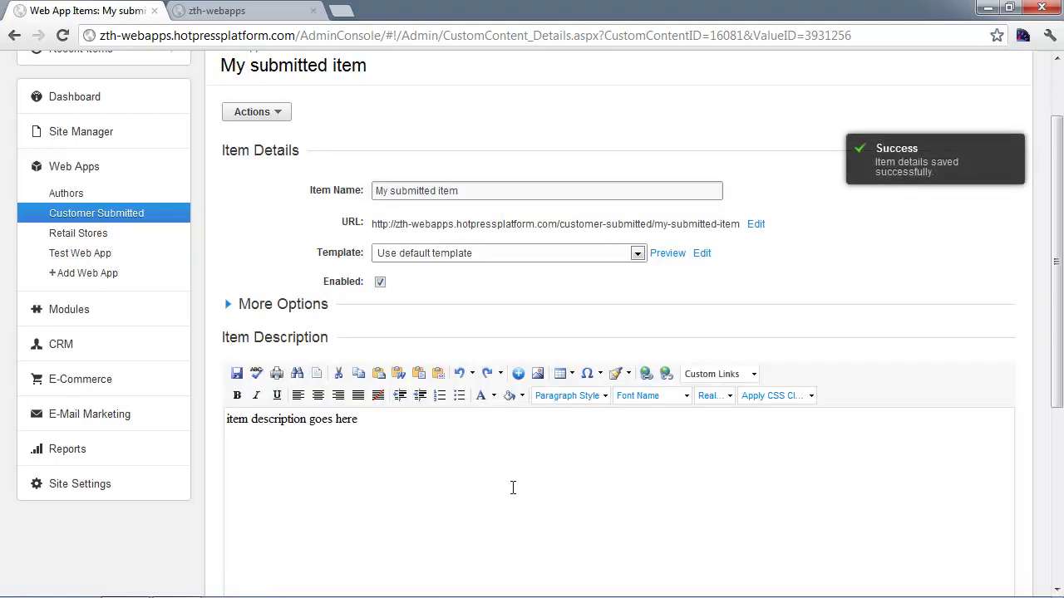
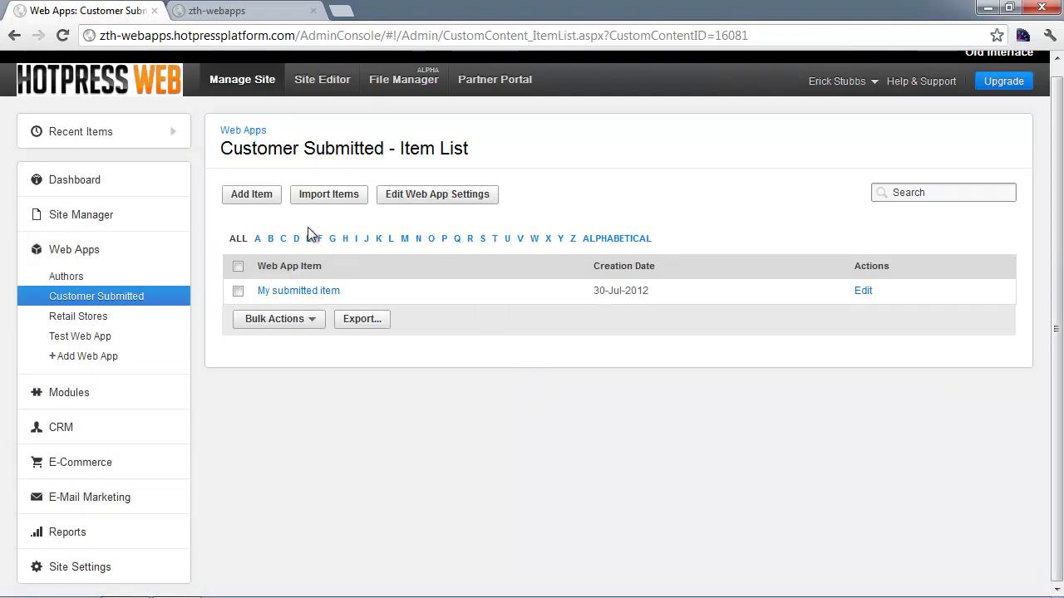
- Start a new Customer Submitted item named 'iTEM 2' with More Options expanded
click(239, 199)
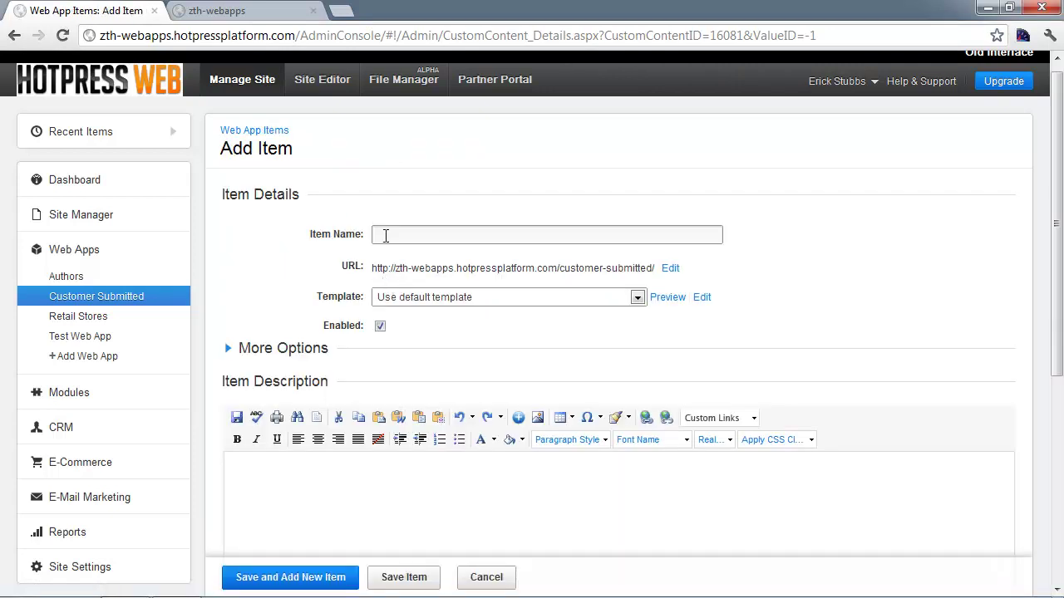
click(386, 235)
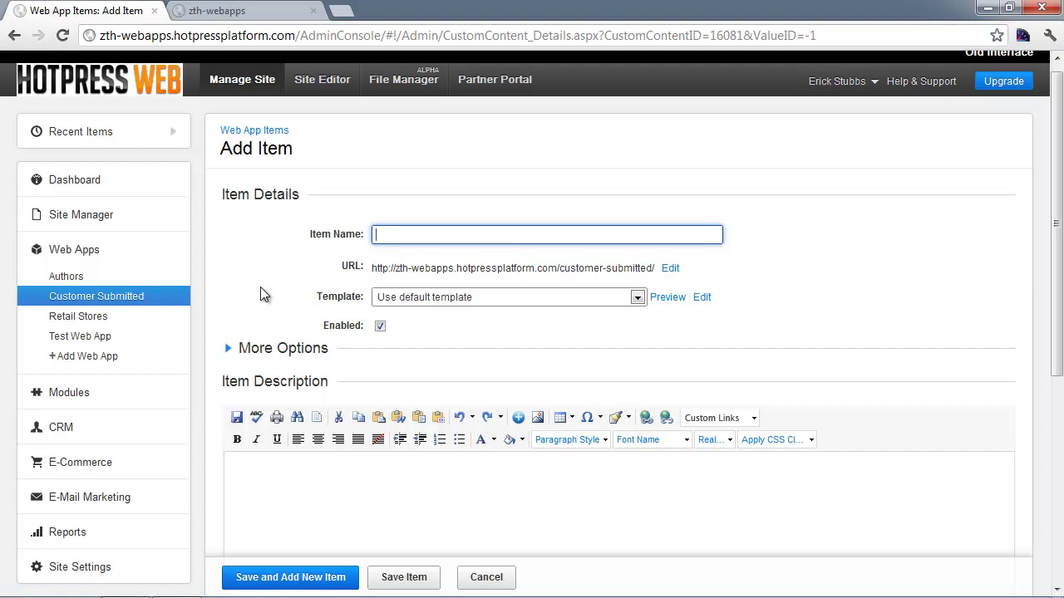
click(258, 353)
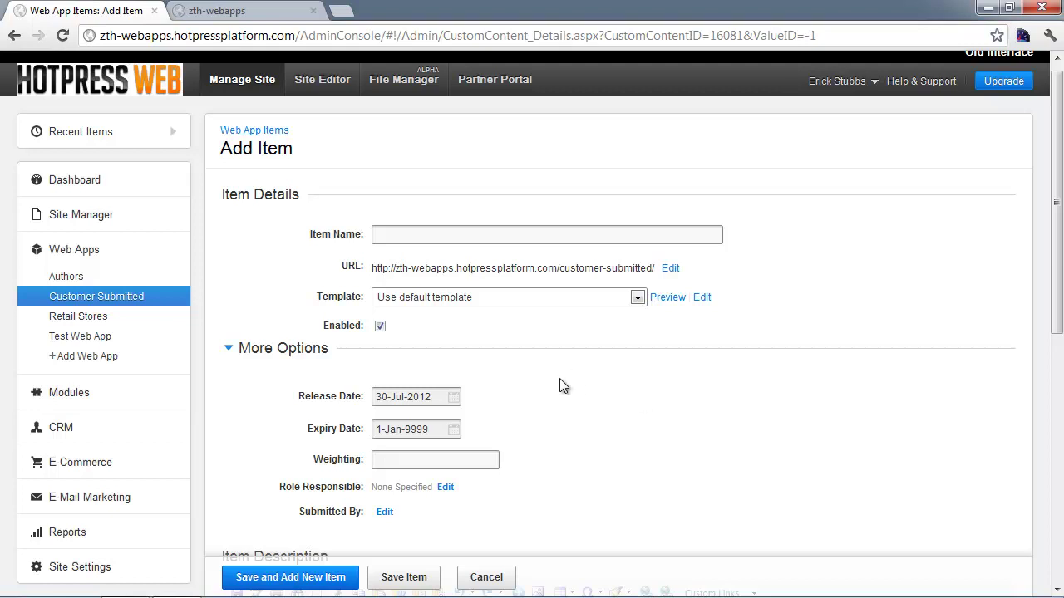
scroll(559, 416, down, 1)
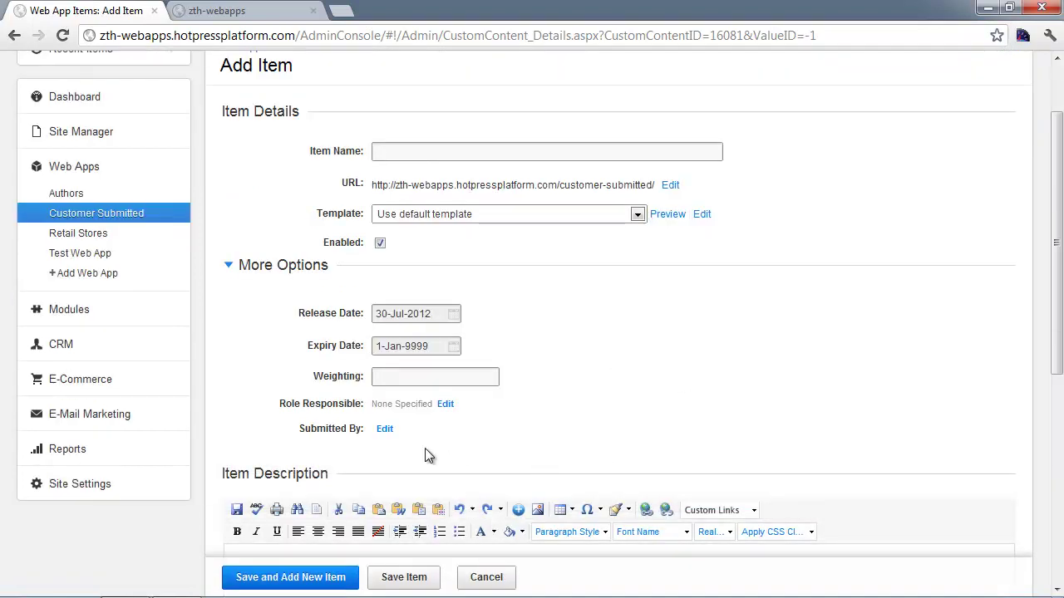
click(408, 150)
text(iTEM )
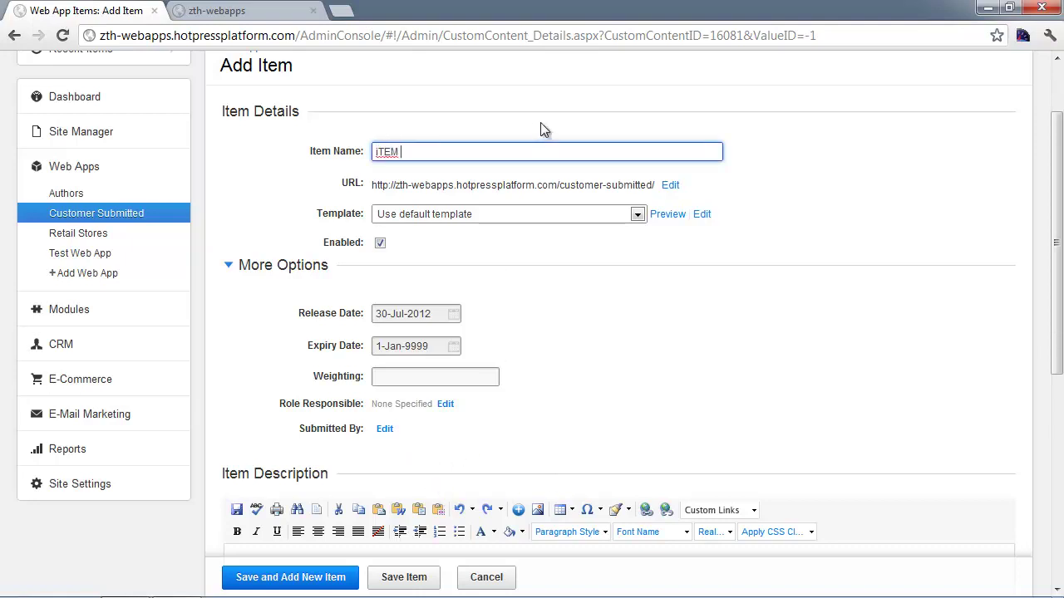
text(2)
- Set the item's Submitted By to the site's user, found by searching their e-mail address
click(382, 434)
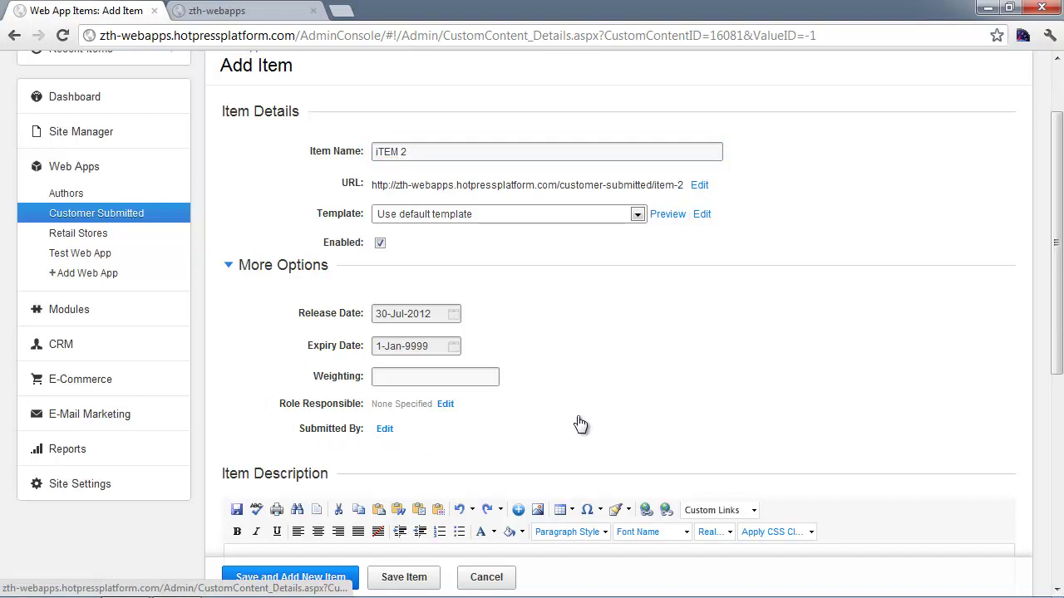
click(362, 215)
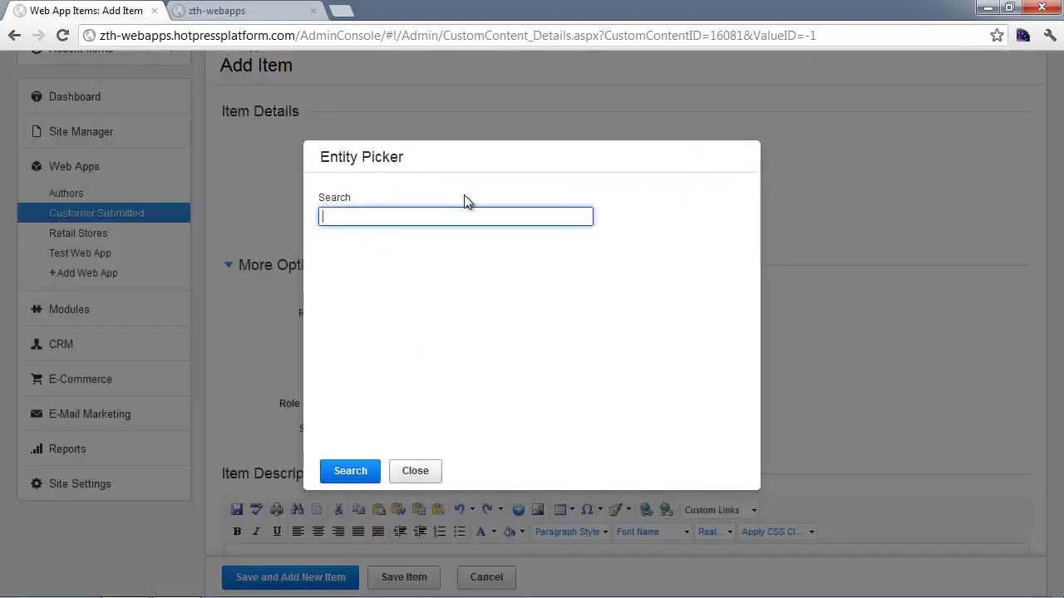
key(ctrl+a)
click(451, 216)
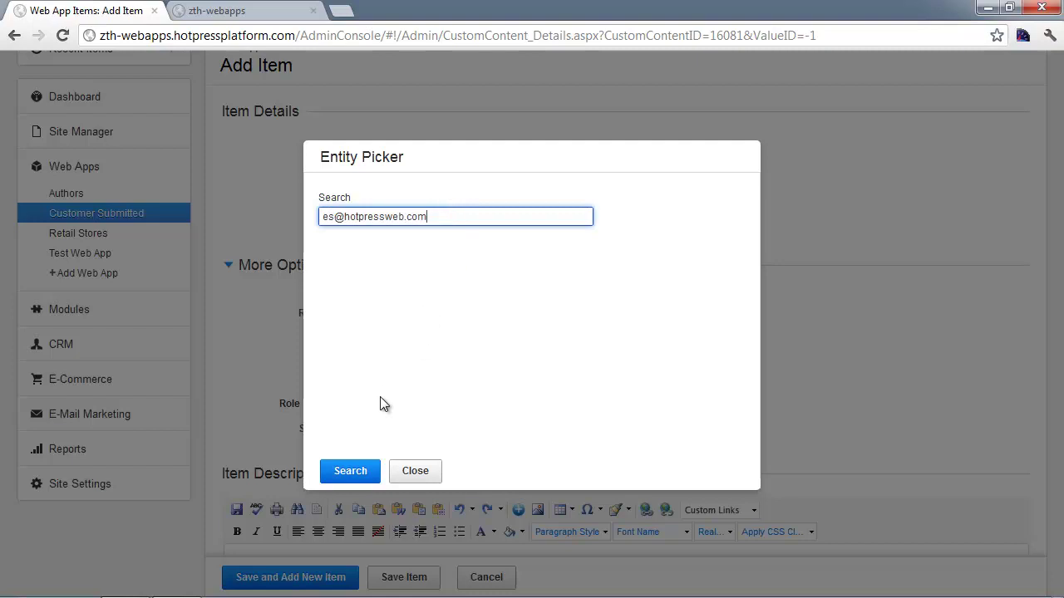
click(365, 473)
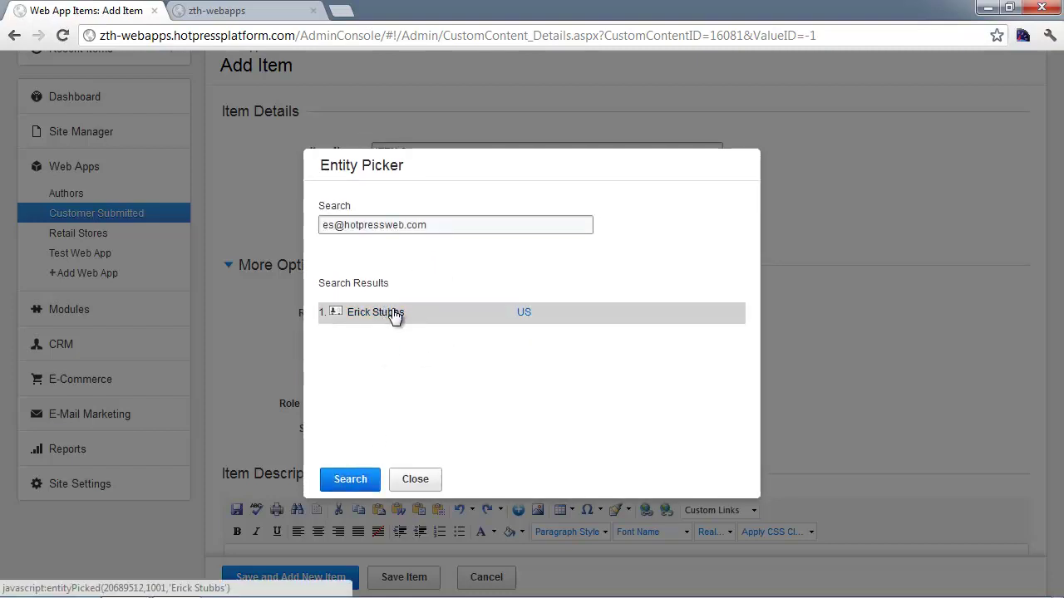
click(395, 316)
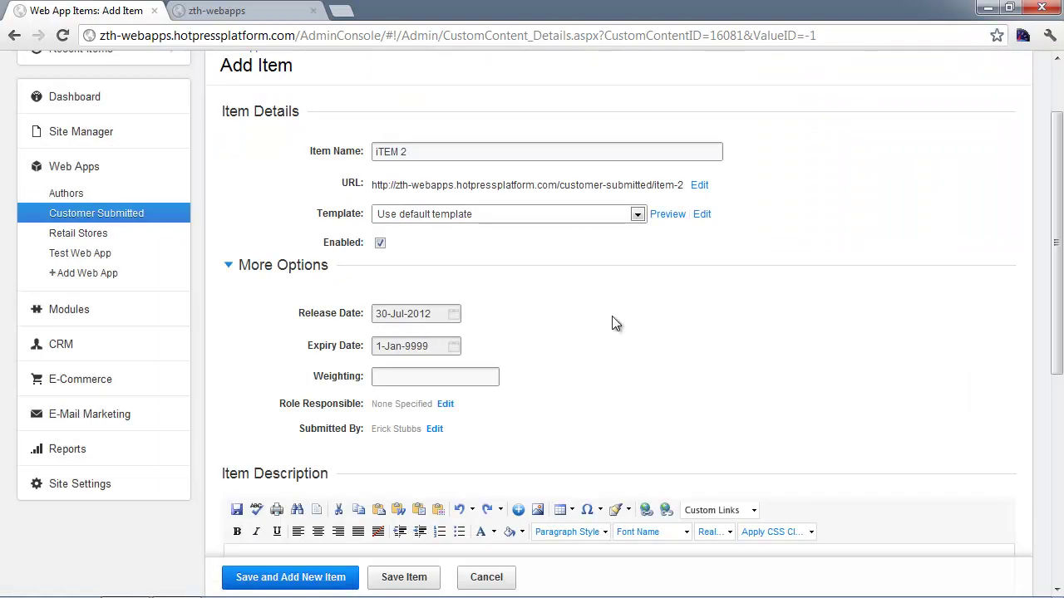
- Save iTEM 2 with Save and Add New Item, leaving a fresh blank item form
scroll(615, 323, down, 3)
drag(421, 261, 380, 276)
click(401, 282)
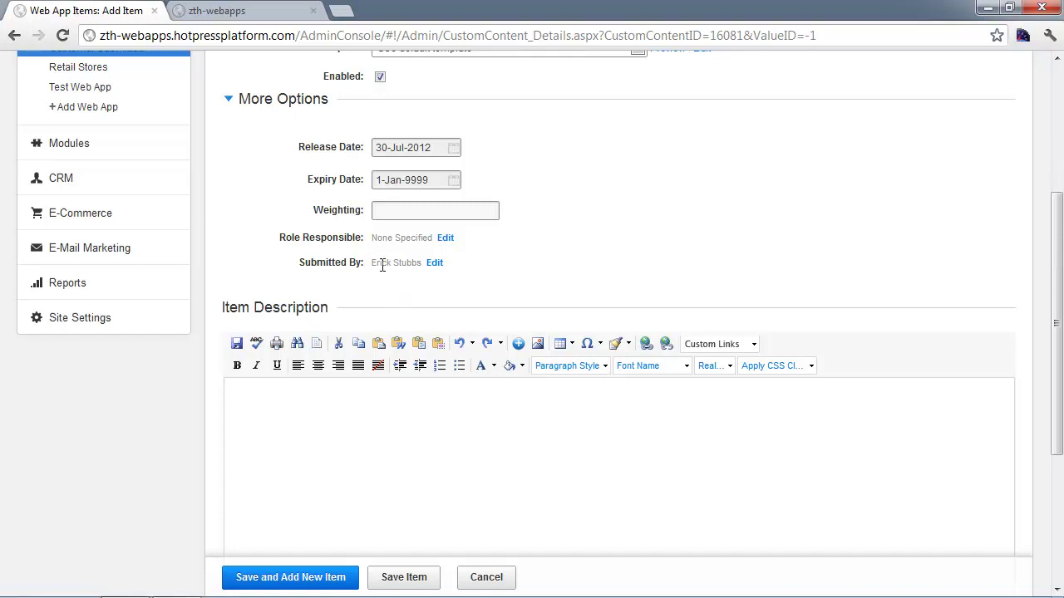
drag(371, 263, 413, 292)
click(409, 494)
scroll(387, 458, down, 1)
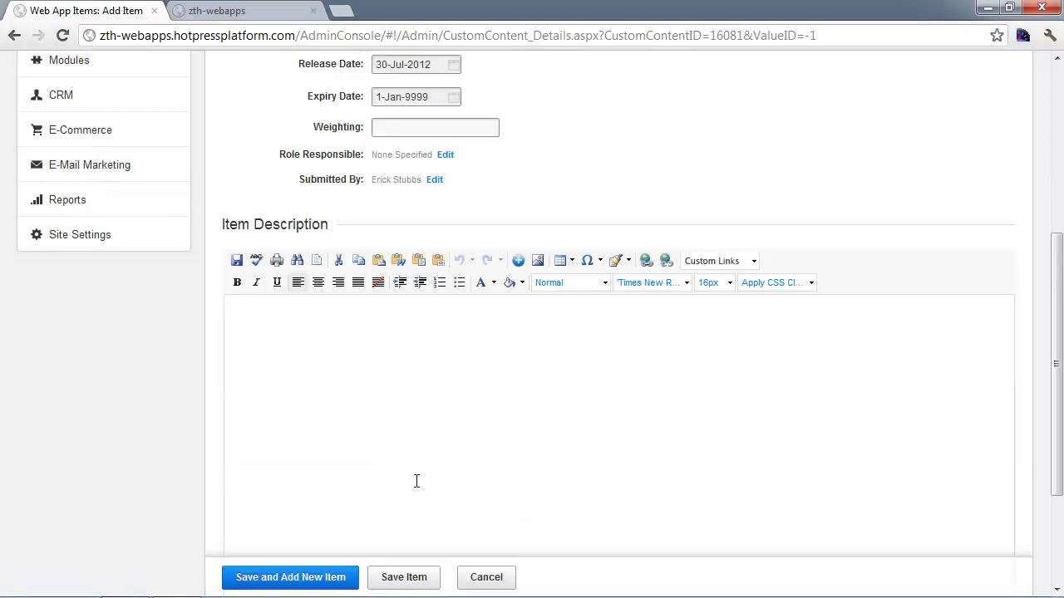
click(307, 584)
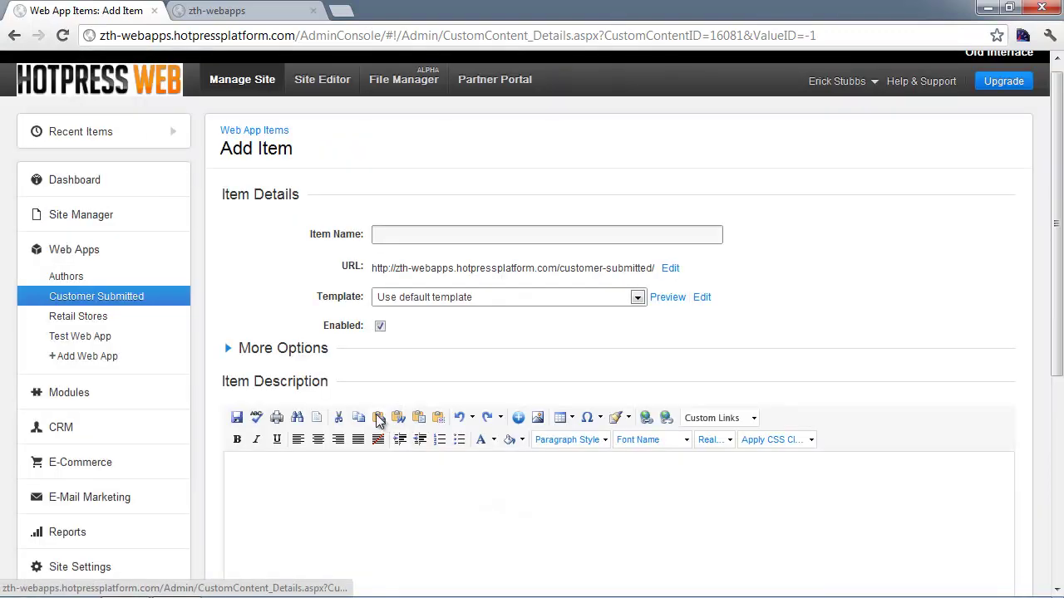
- Start another Customer Submitted item named 'item 3'
click(80, 300)
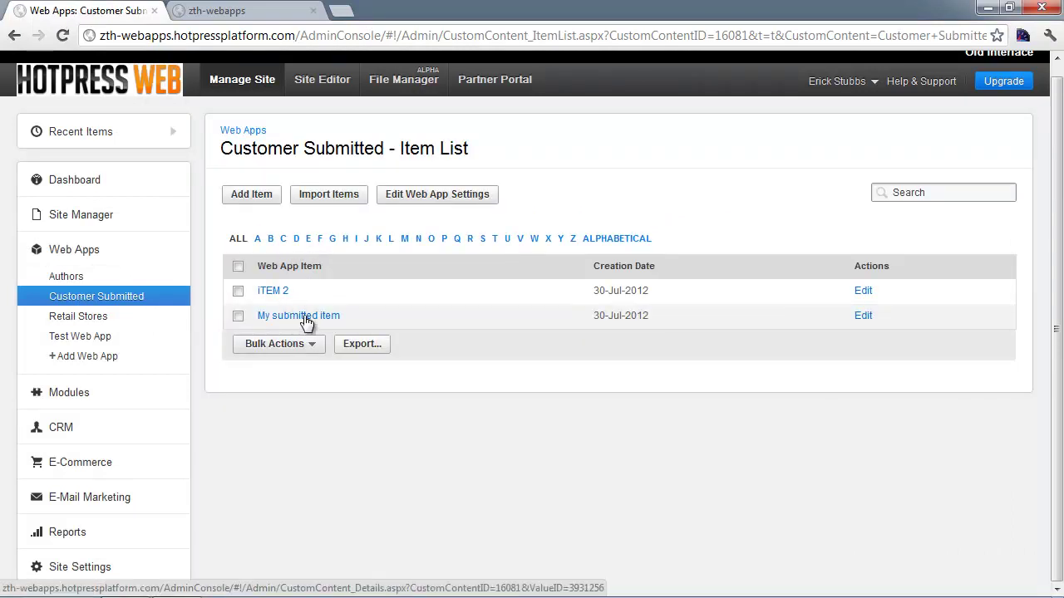
click(266, 198)
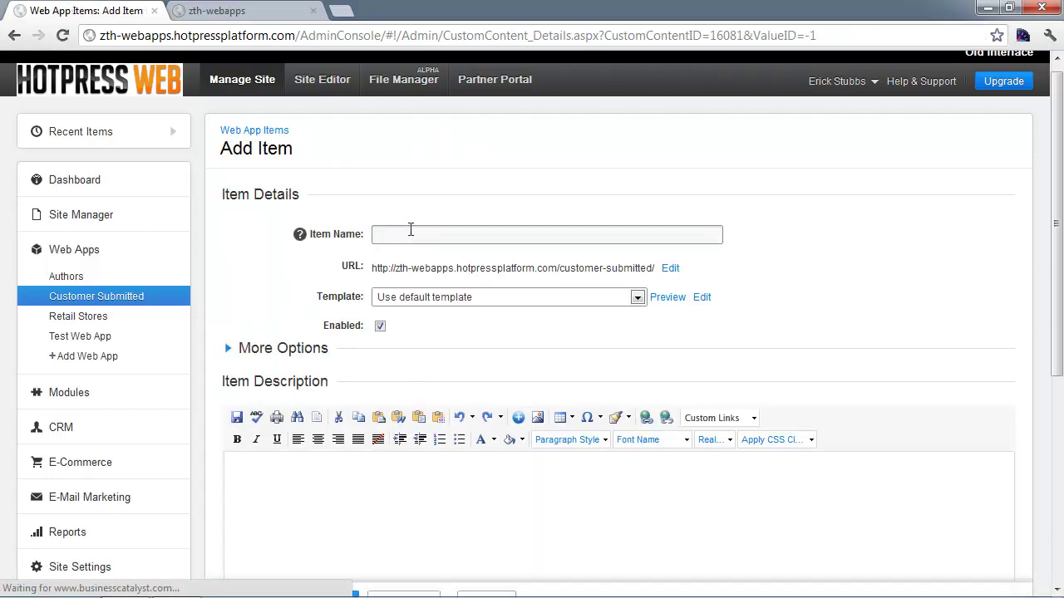
click(408, 234)
text(item 3)
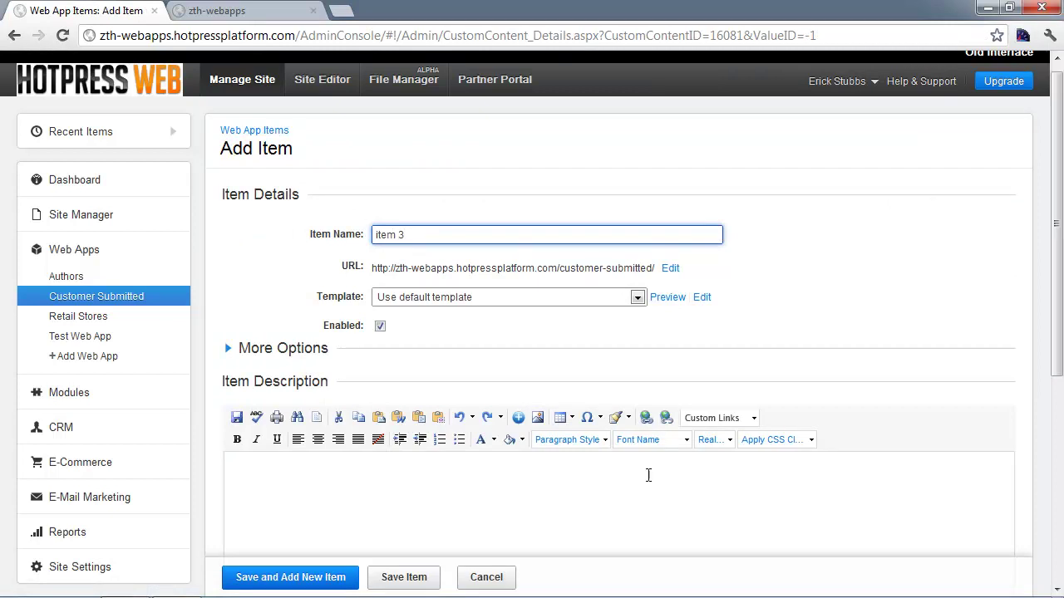
- Give item 3 the description 'item 3' and save it
click(397, 496)
text(item)
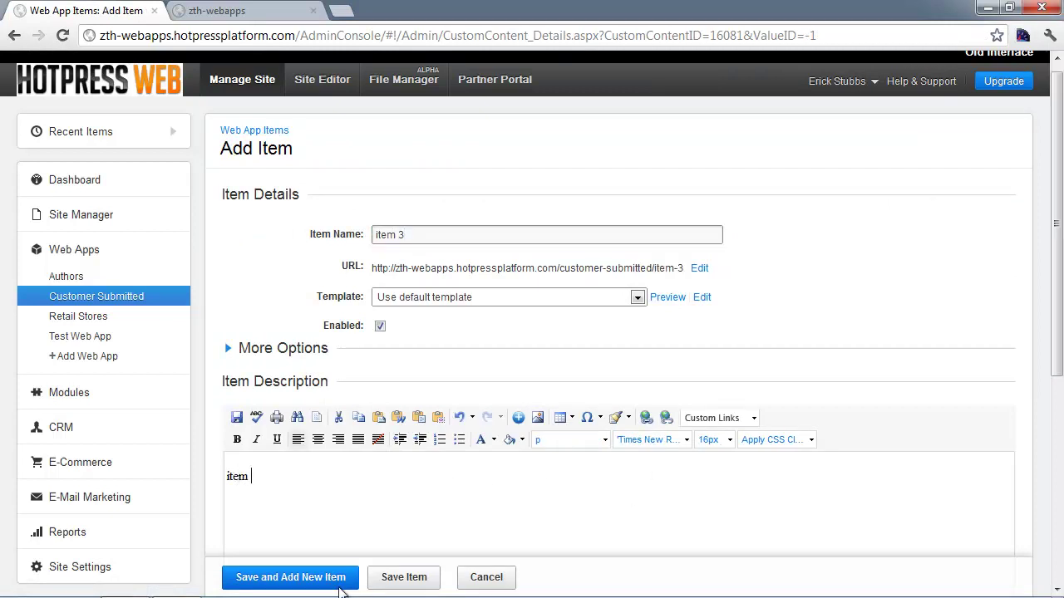
text( 3)
click(295, 577)
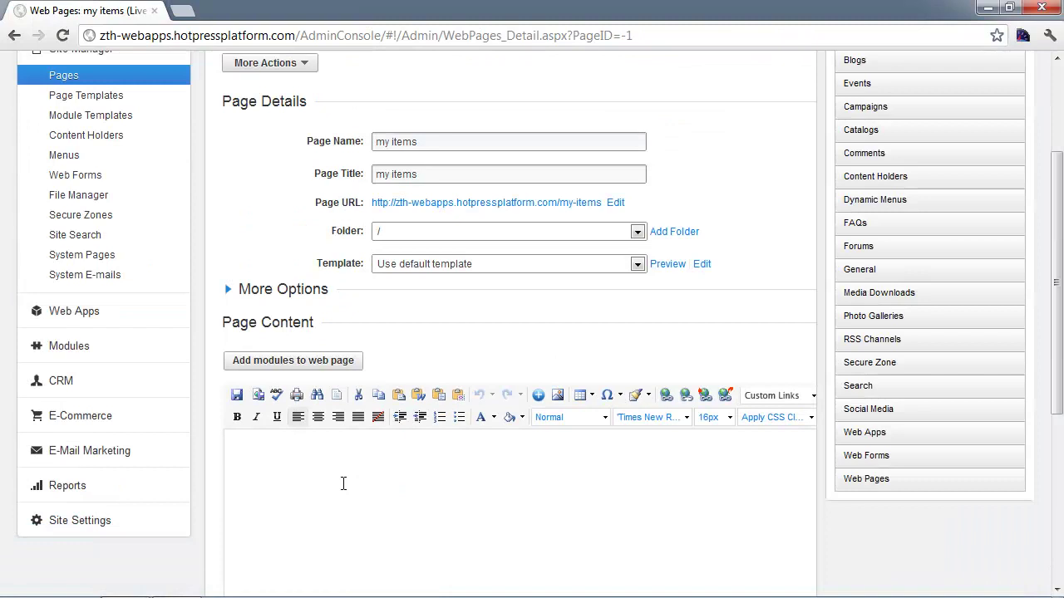
click(342, 483)
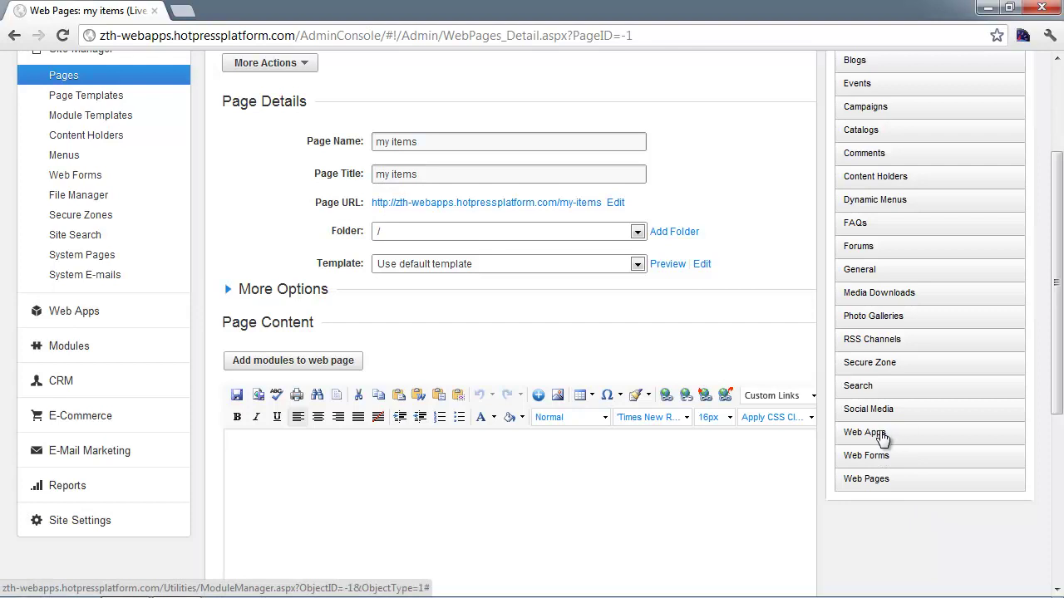
- Expand the Web Apps group in the my items page editor's module list
click(881, 438)
scroll(881, 438, down, 1)
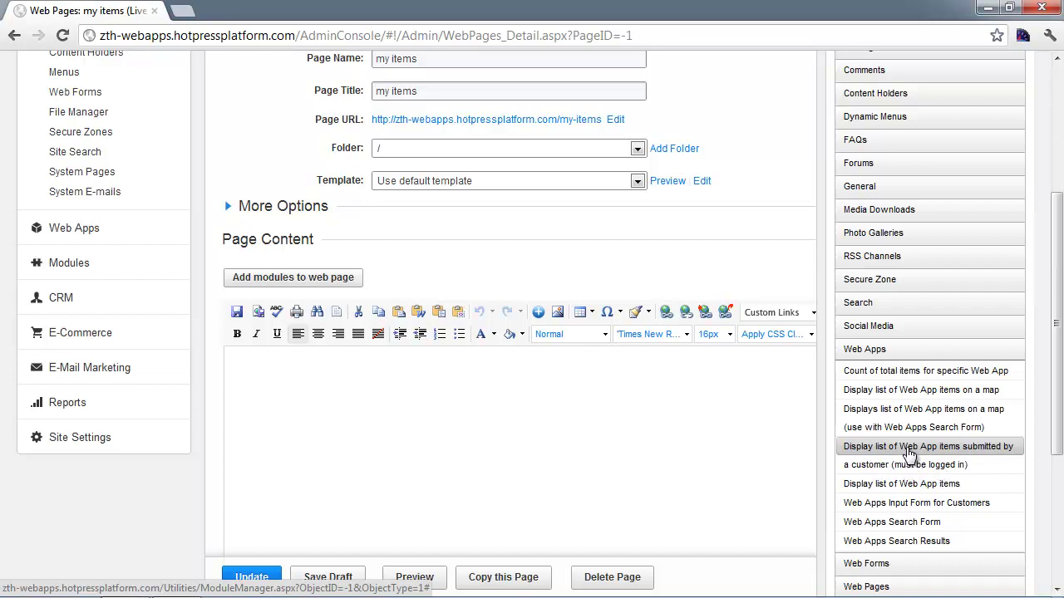
- Insert a customer-submitted items module for the Customer Submitted web app, showing all items
click(908, 454)
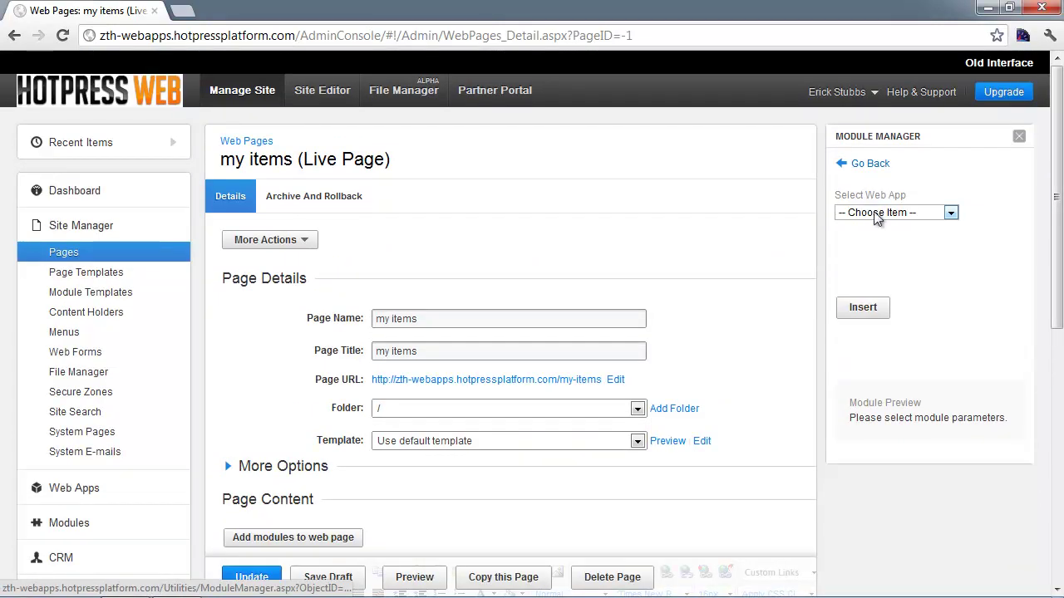
click(873, 214)
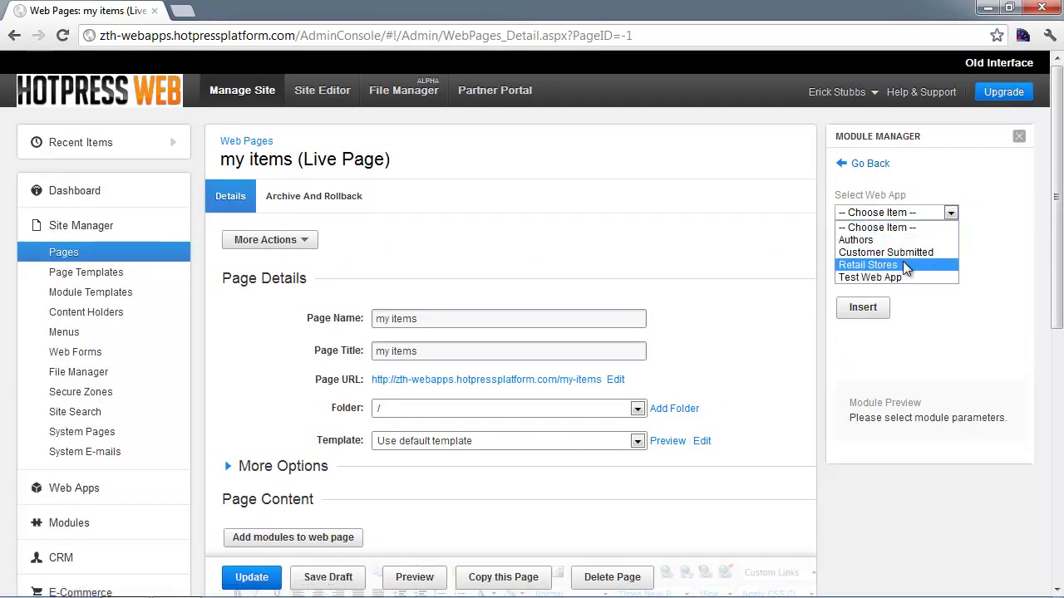
click(903, 253)
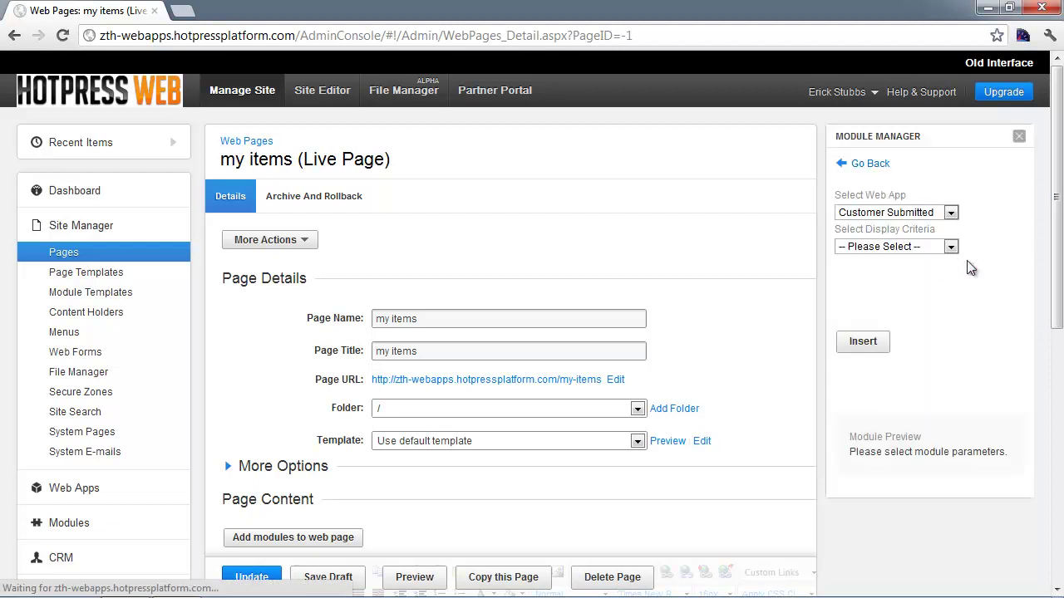
click(917, 248)
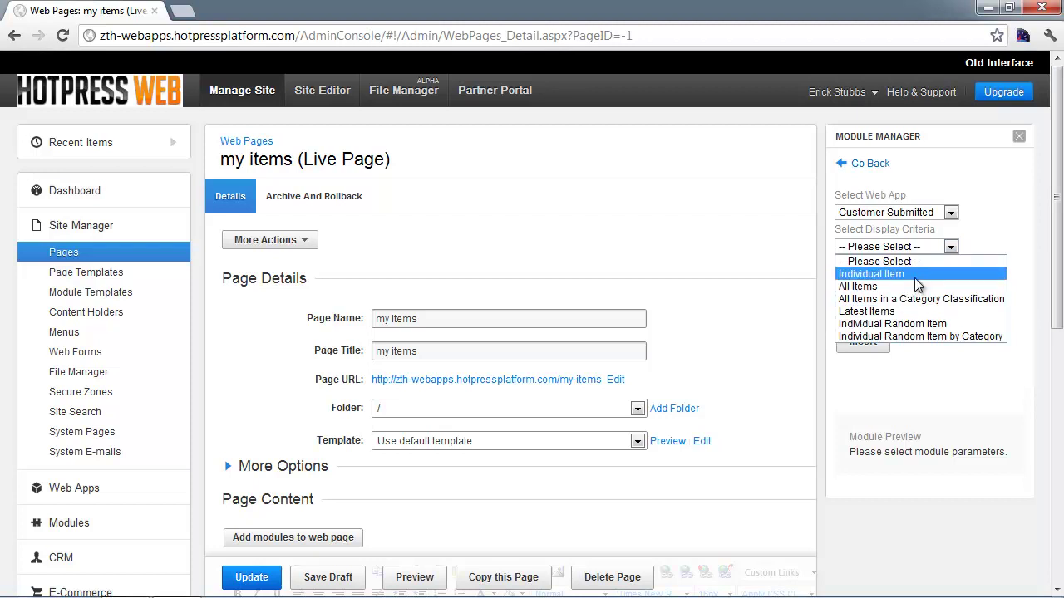
click(888, 287)
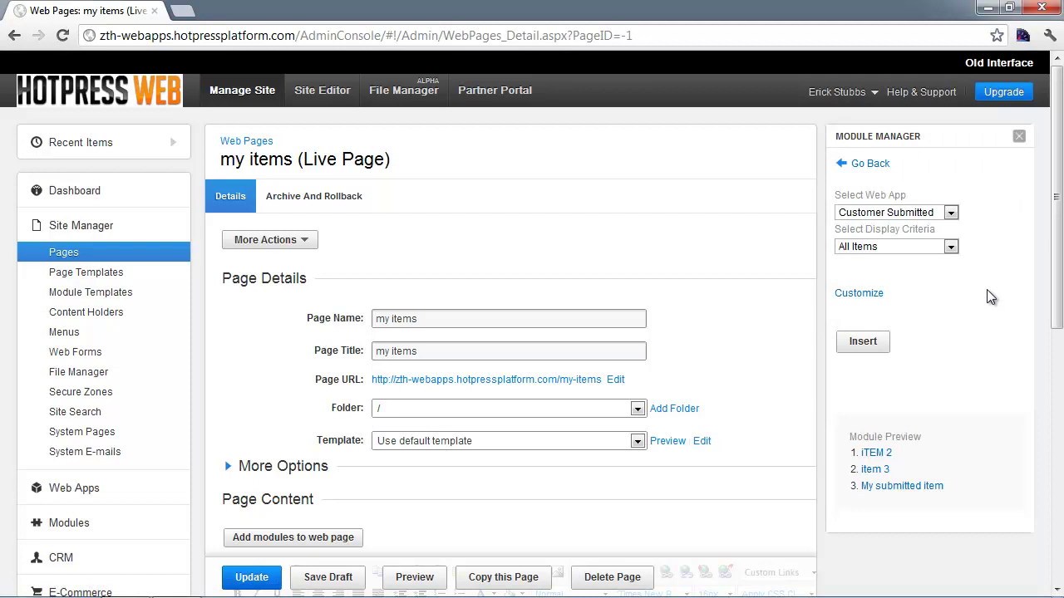
click(871, 299)
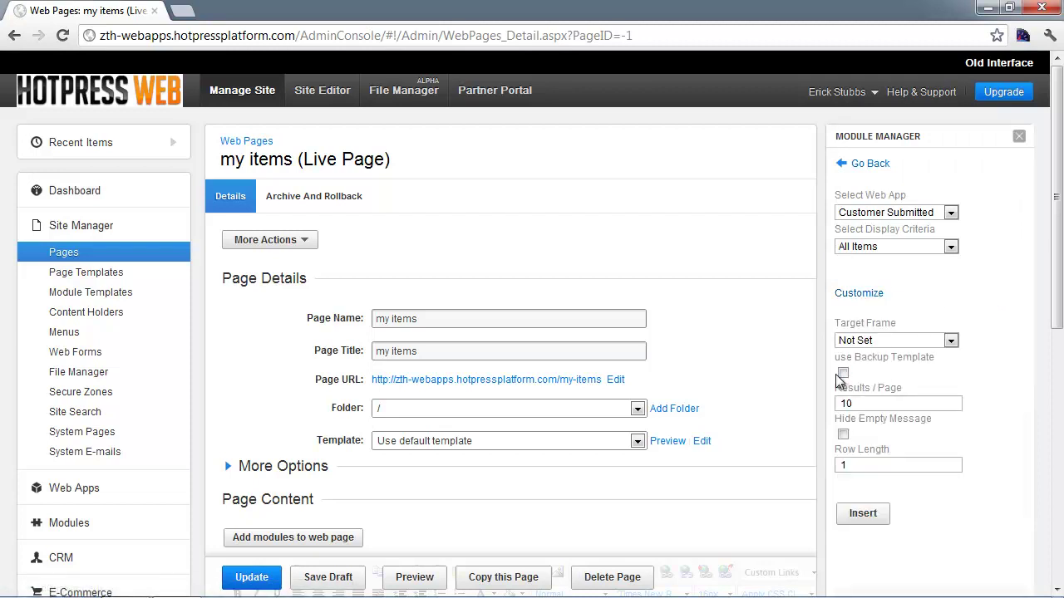
click(869, 293)
scroll(947, 320, down, 1)
scroll(845, 334, down, 1)
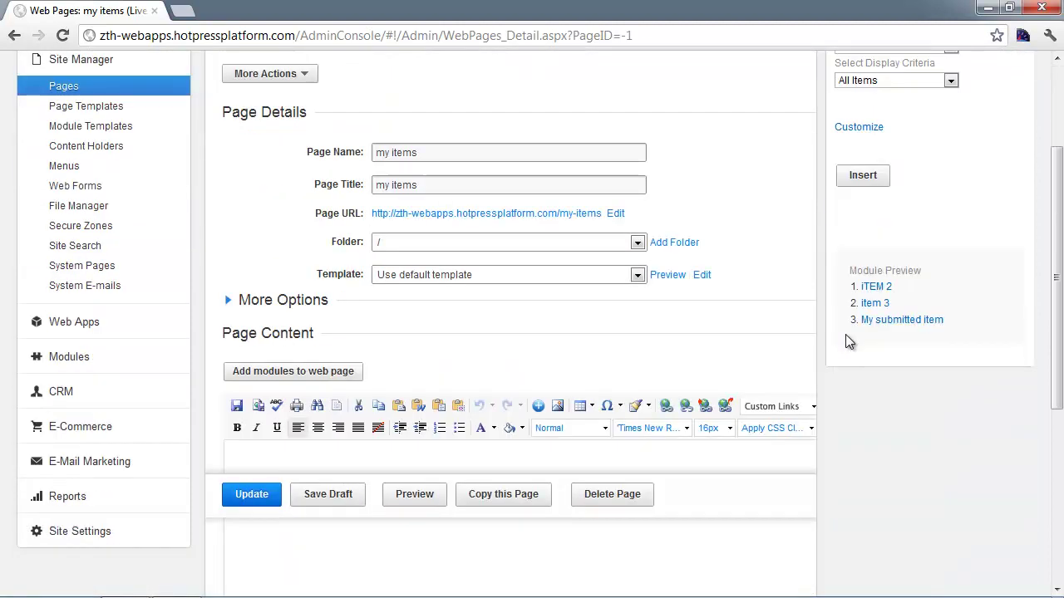
click(863, 174)
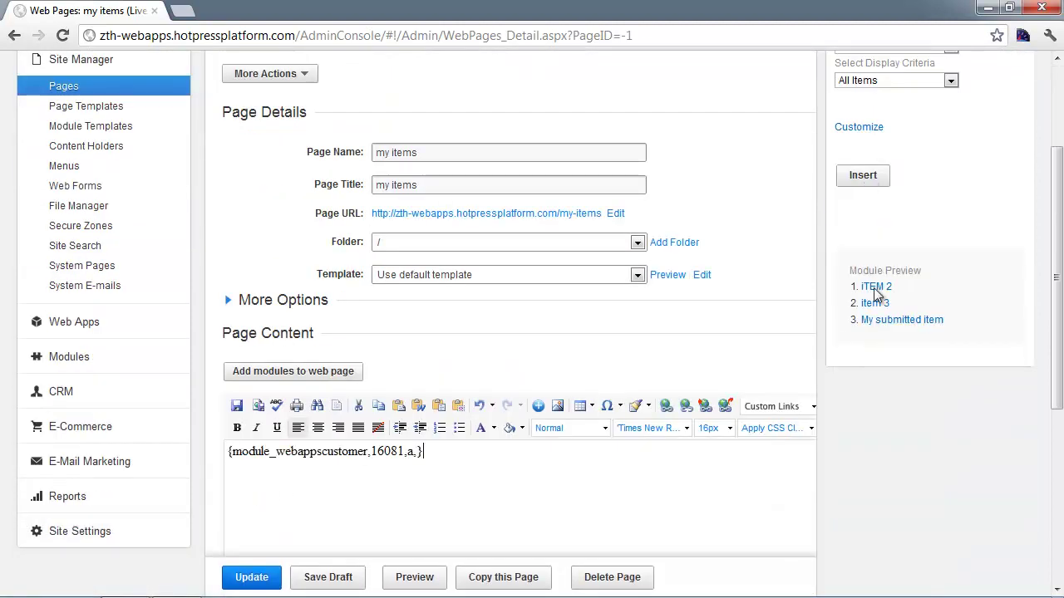
- Check the inserted {module_webappscustomer,16081,a,} tag and publish the my items page with Update
scroll(499, 509, down, 1)
drag(432, 368, 229, 370)
click(339, 394)
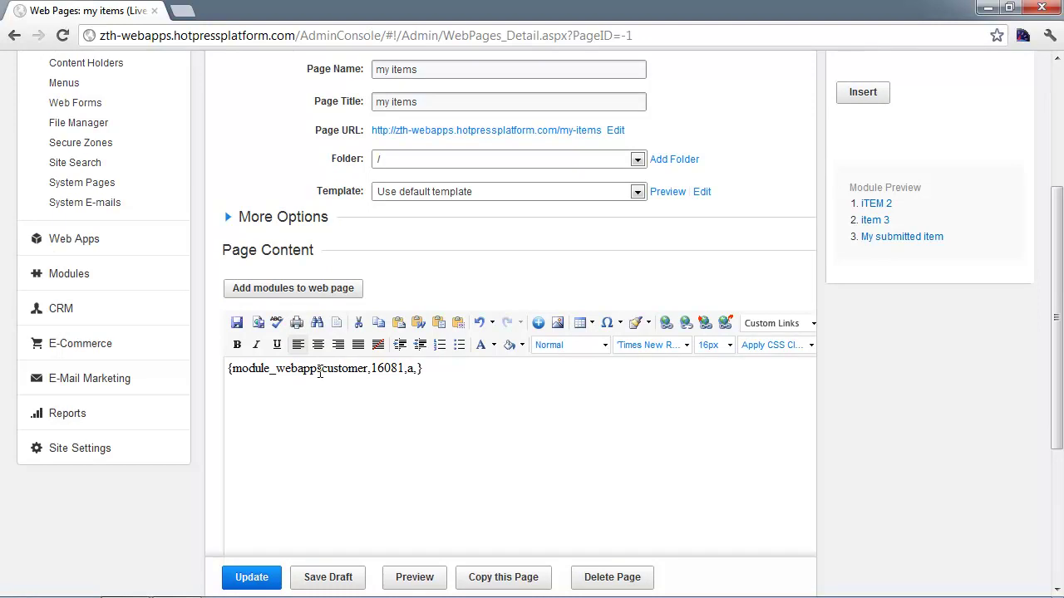
drag(320, 373, 253, 373)
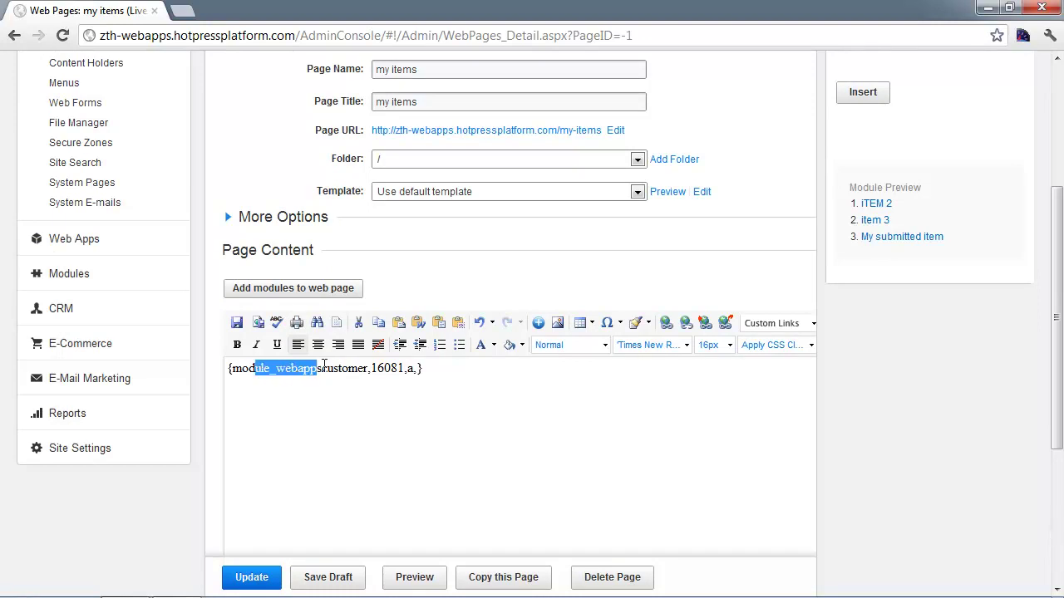
click(342, 368)
scroll(480, 415, down, 1)
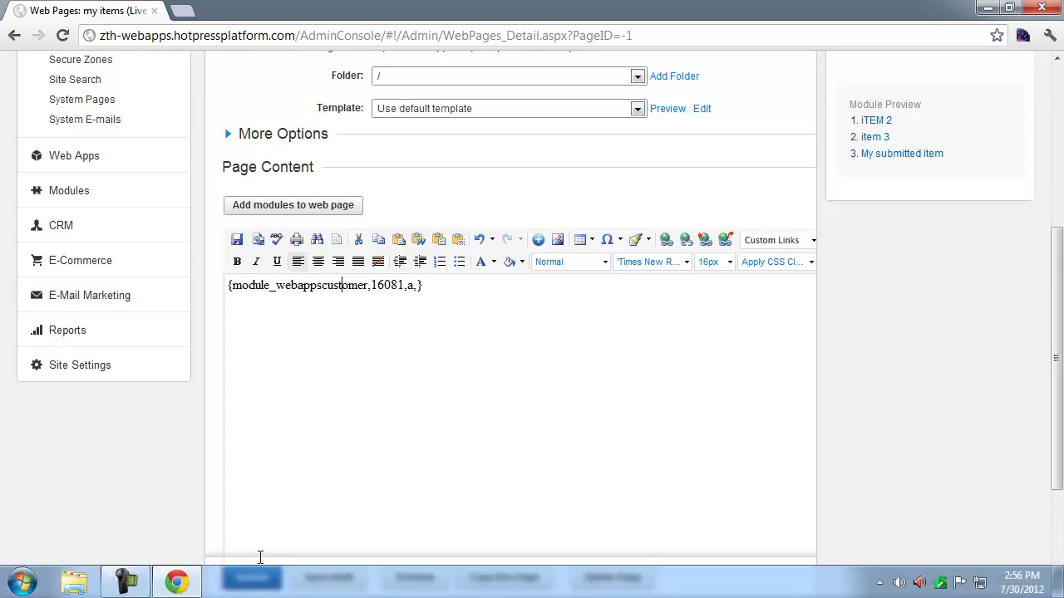
click(255, 577)
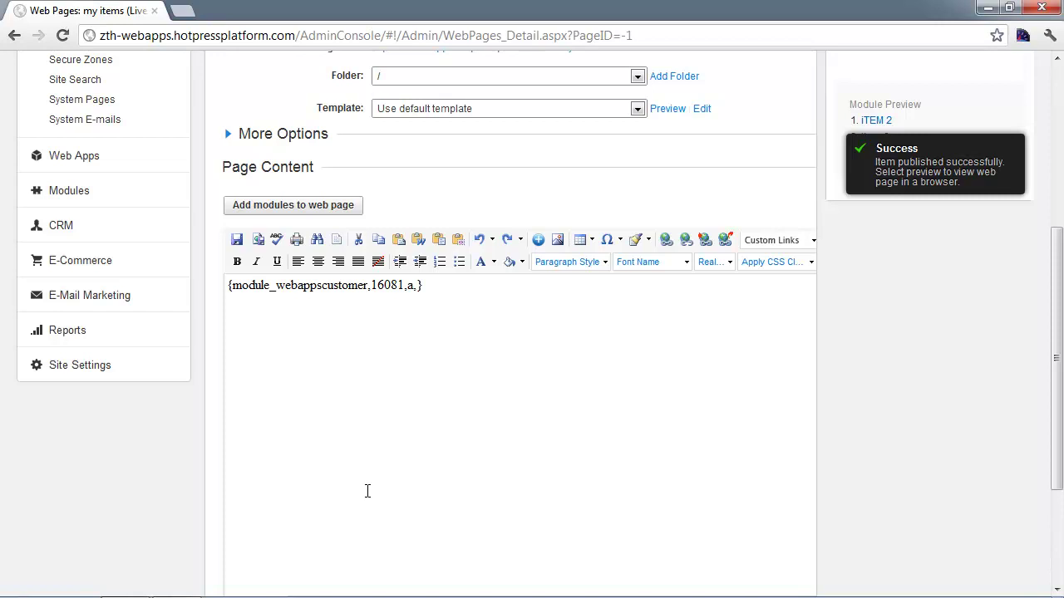
scroll(368, 491, down, 1)
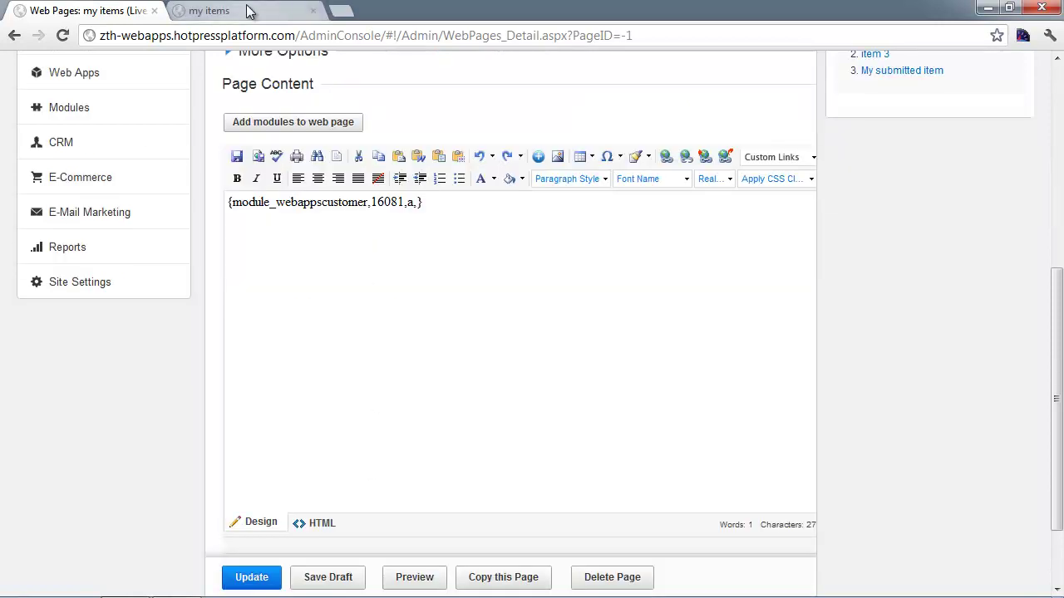
- Reload the live my items page showing iTEM 2 and My submitted item, then return to admin
click(250, 10)
click(390, 40)
click(399, 41)
drag(399, 41, 295, 40)
click(389, 42)
key(Return)
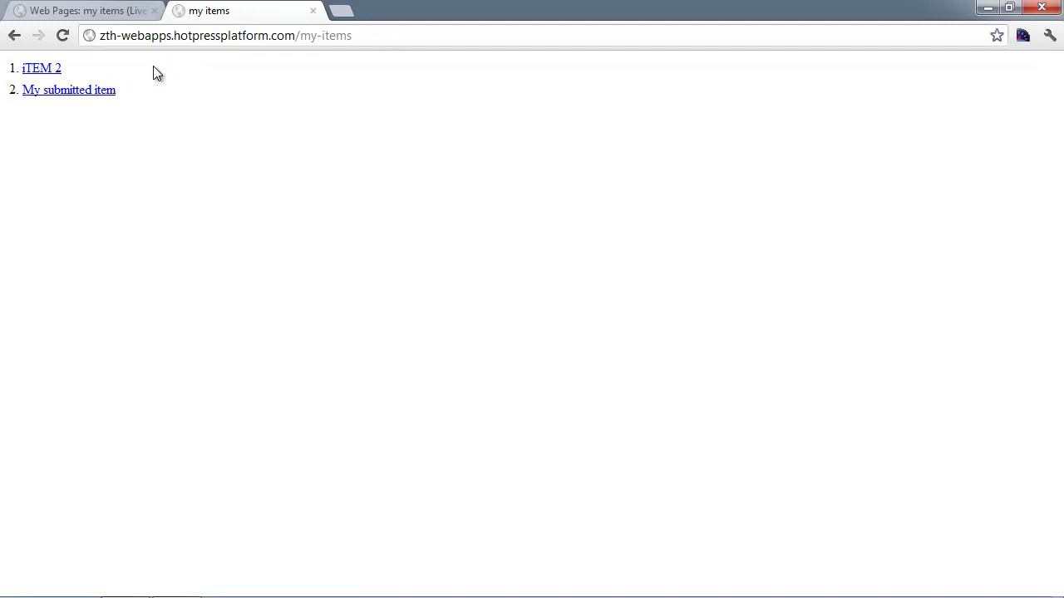
key(ctrl+shift+Tab)
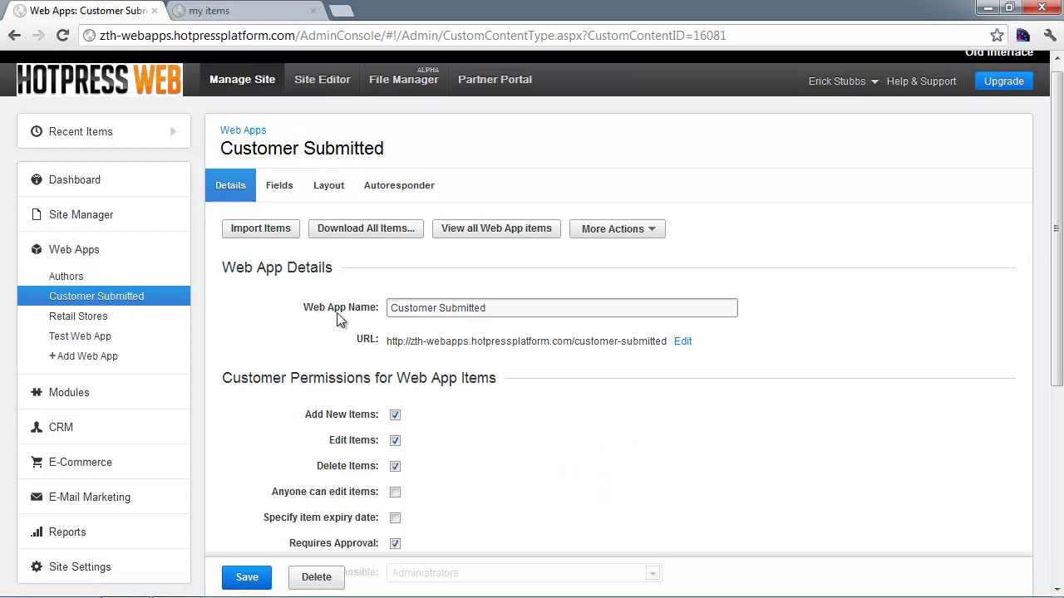
- Append '-- Edit: {tag_edit} -- Delete: {tag_delete}' to the Layout tab's List Template
click(329, 188)
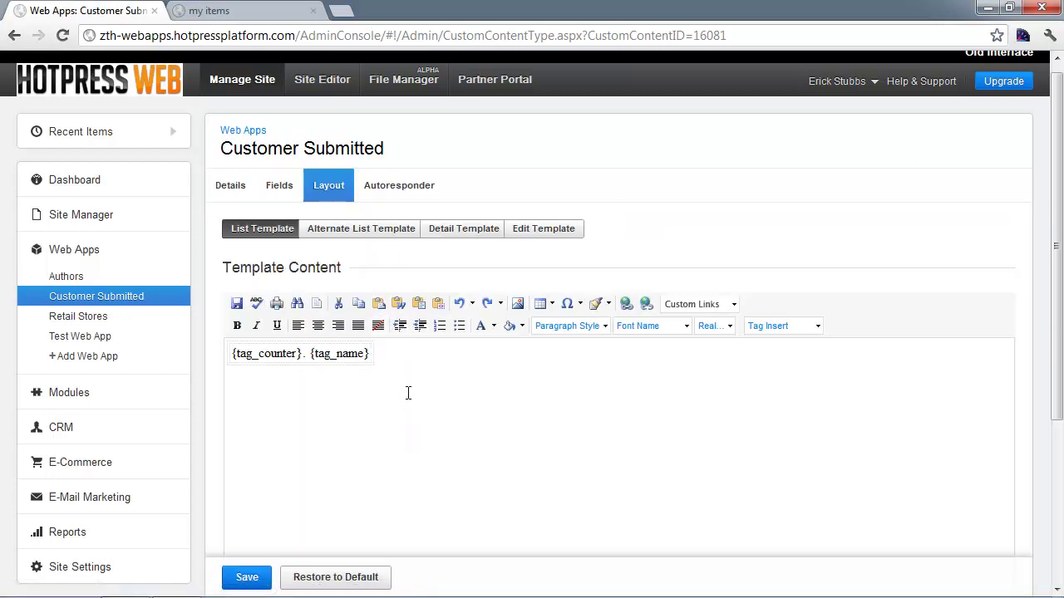
click(370, 362)
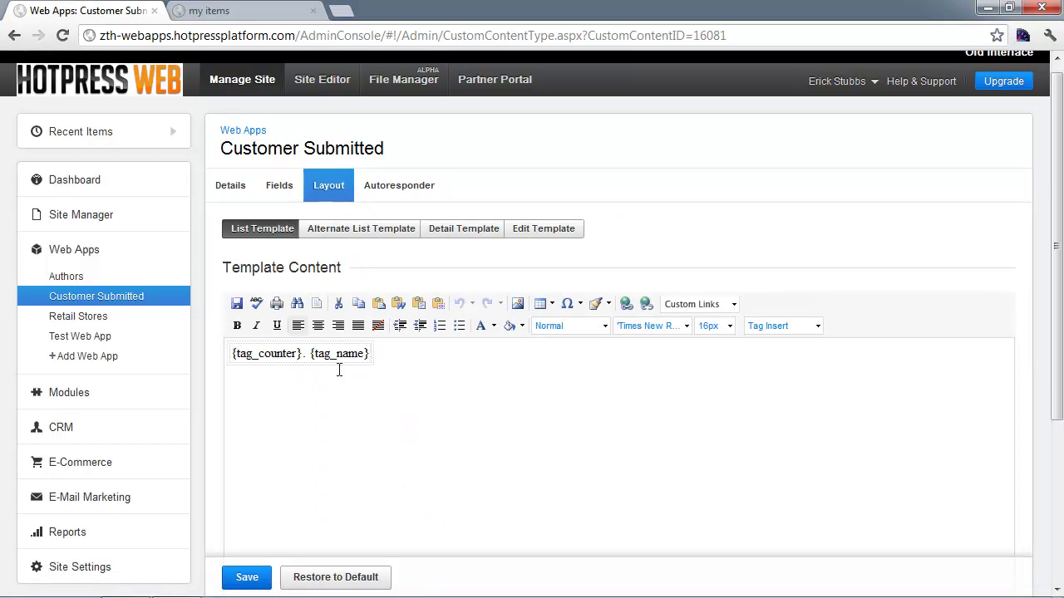
scroll(340, 356, down, 3)
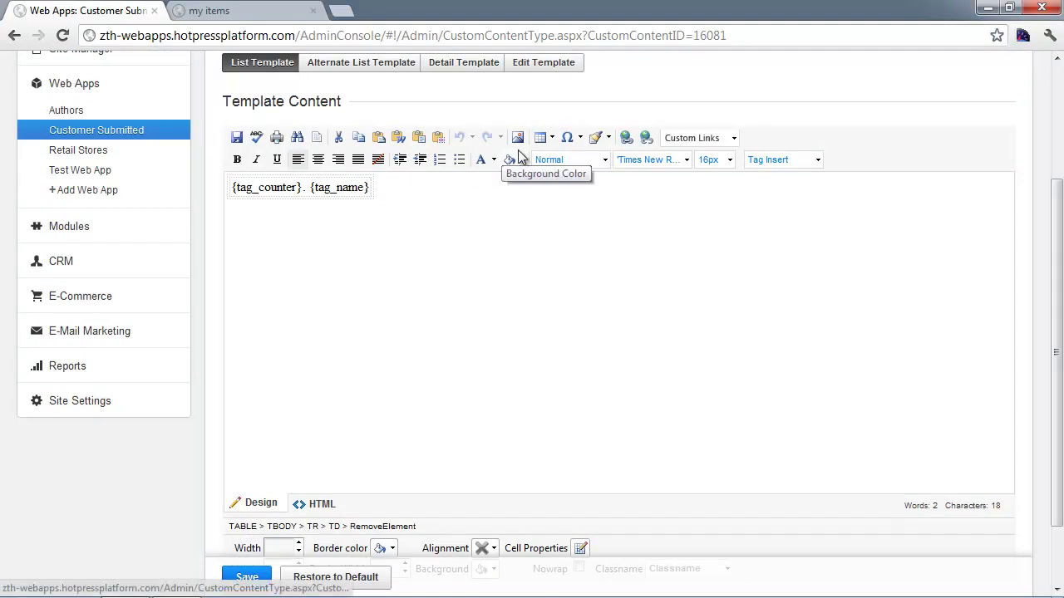
text(-- E)
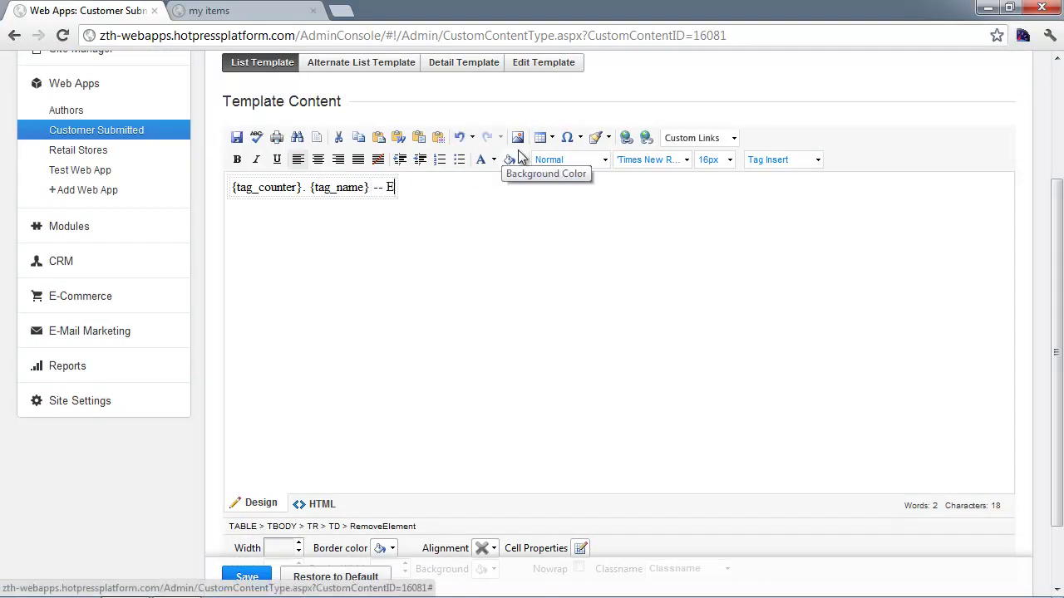
text(dit: {tag)
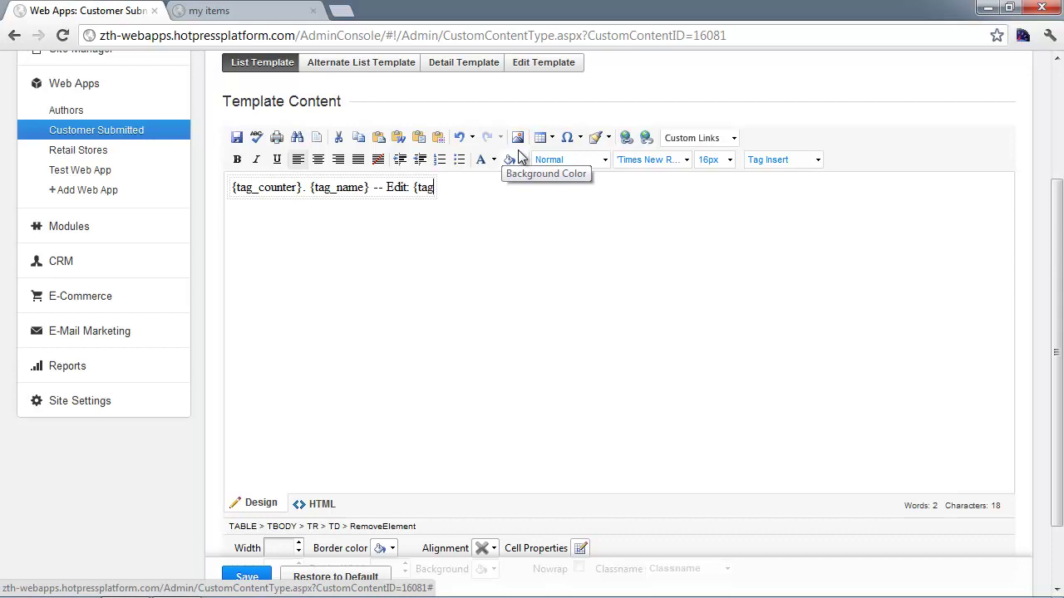
text(_edit} -- Delete)
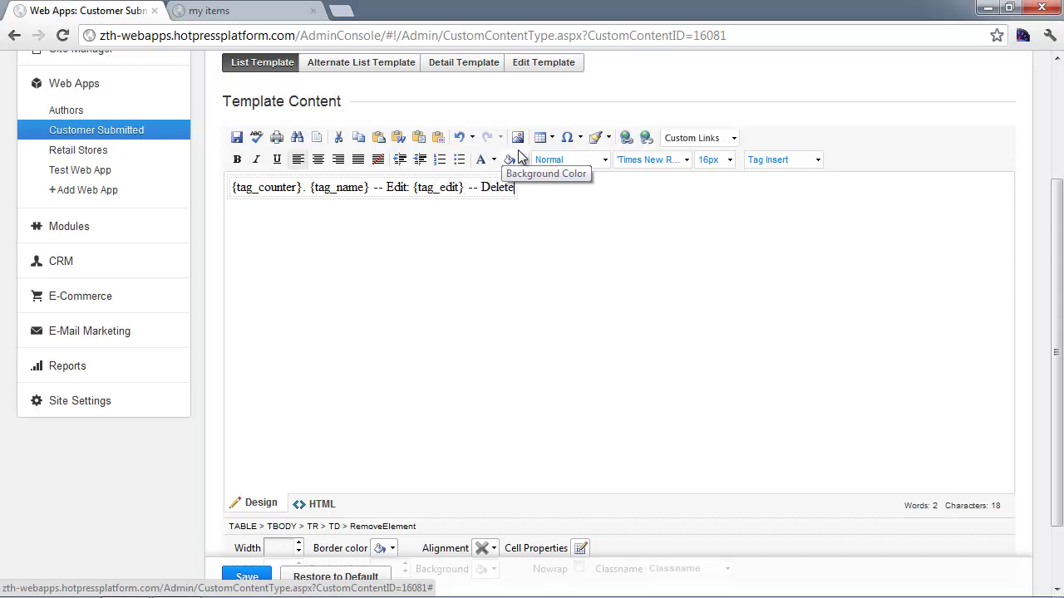
text(: {tag)
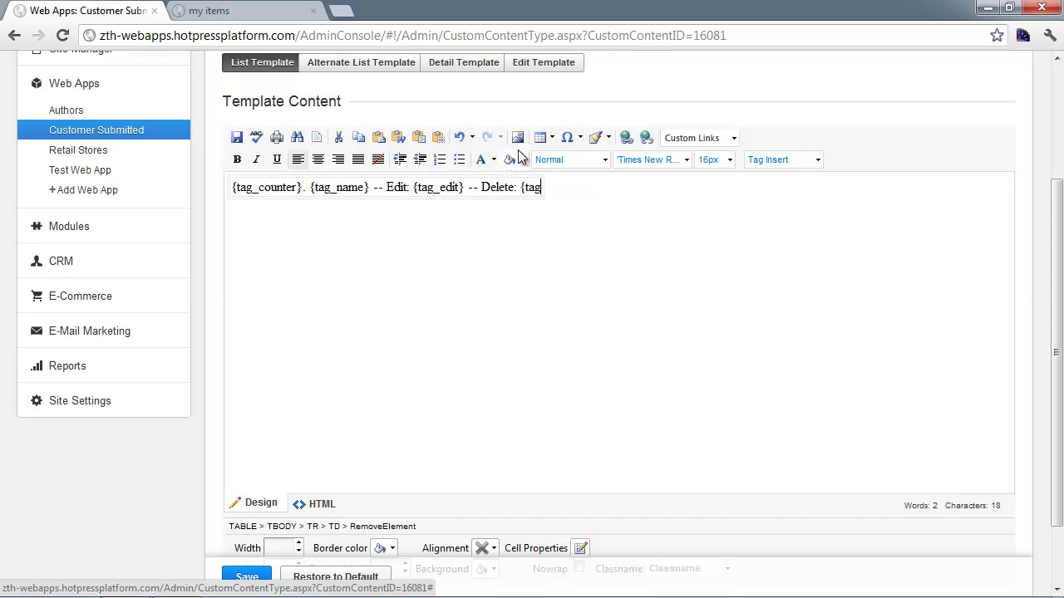
text(_delete})
- Save the updated list template and go to the live my items page
click(798, 161)
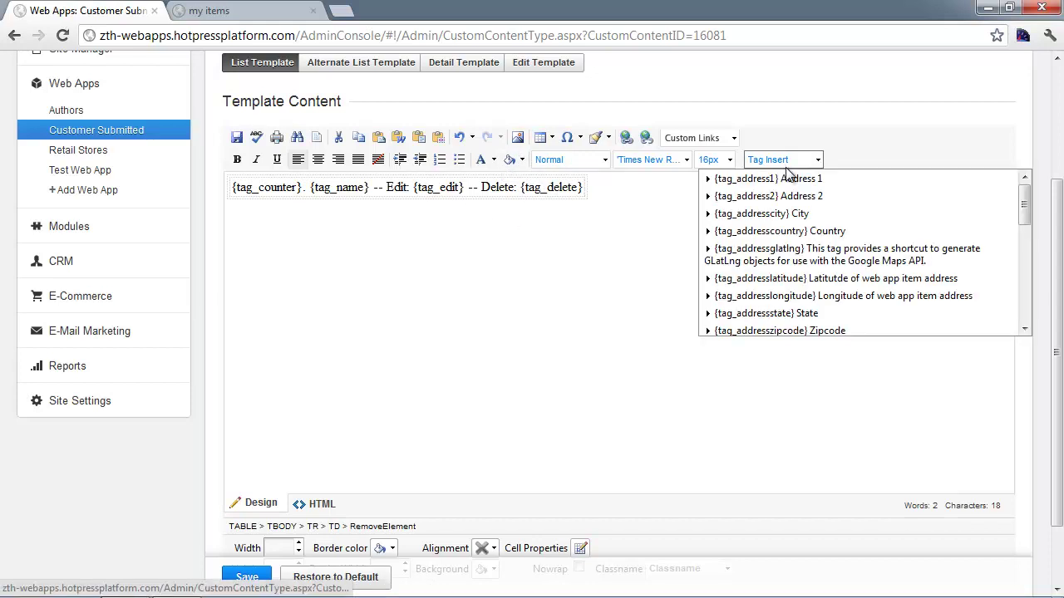
scroll(803, 257, down, 10)
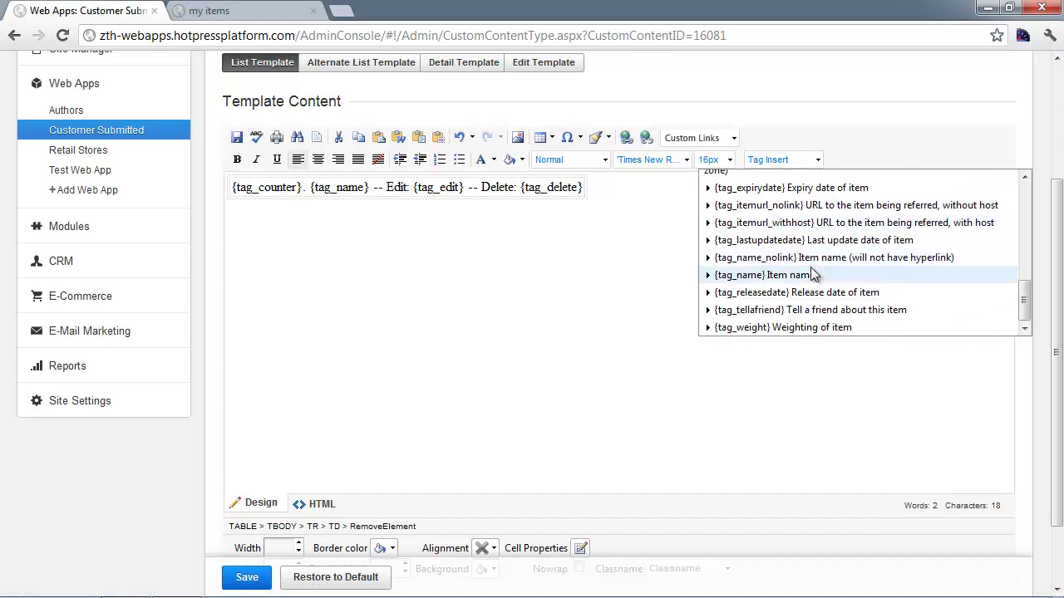
scroll(812, 274, down, 1)
scroll(773, 204, up, 1)
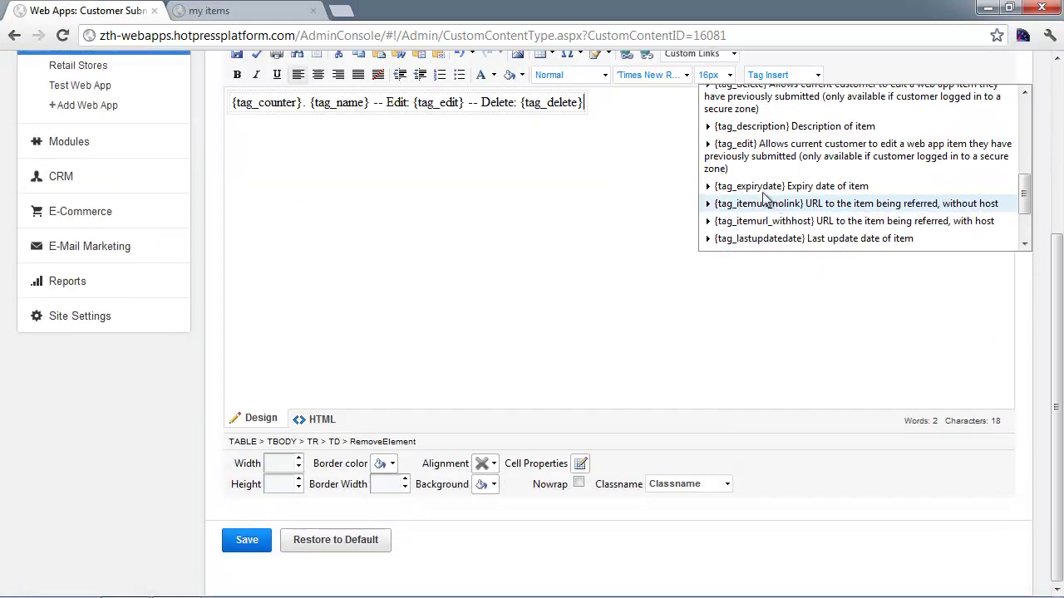
click(595, 208)
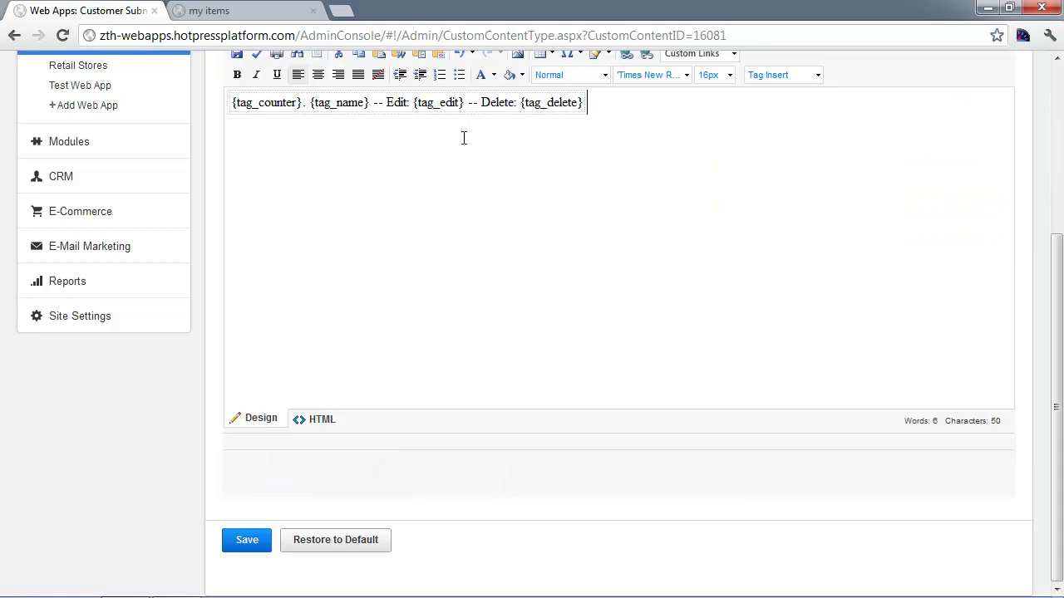
click(237, 540)
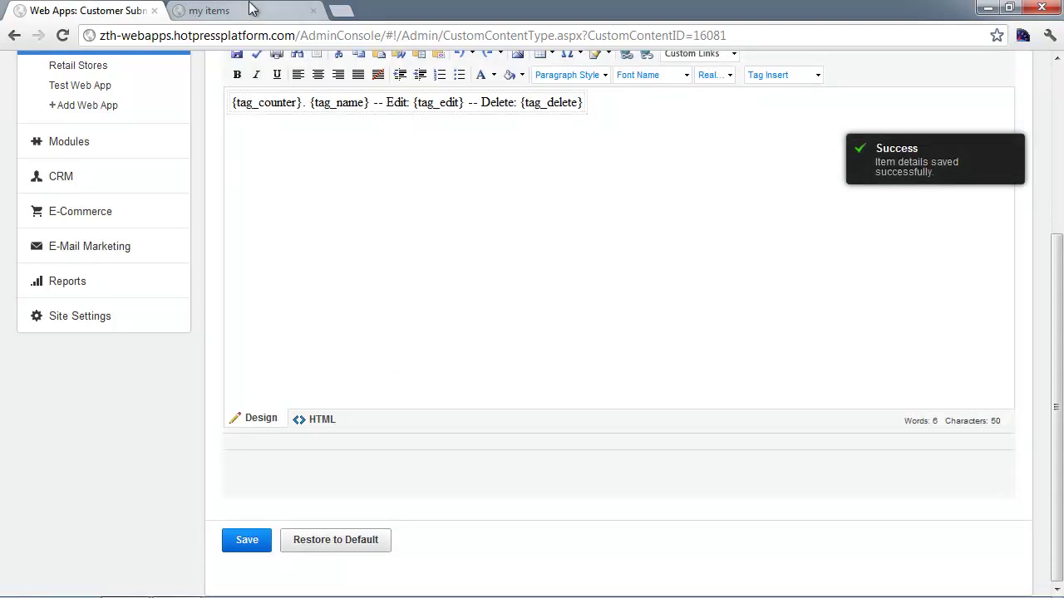
click(253, 11)
click(349, 35)
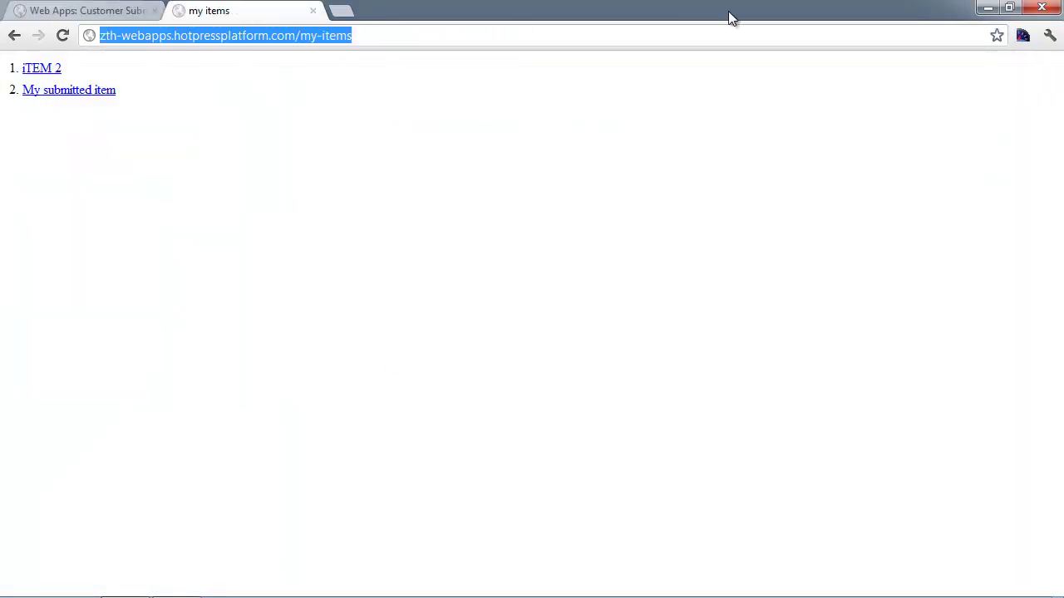
- Reload my items and check iTEM 2's edit form via its new Edit link
key(Return)
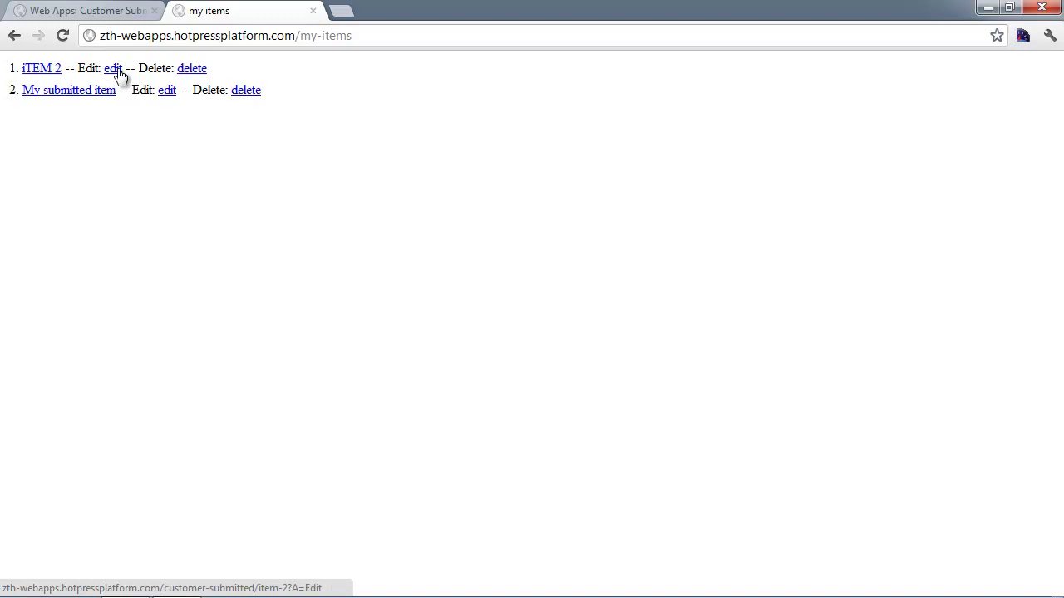
click(118, 72)
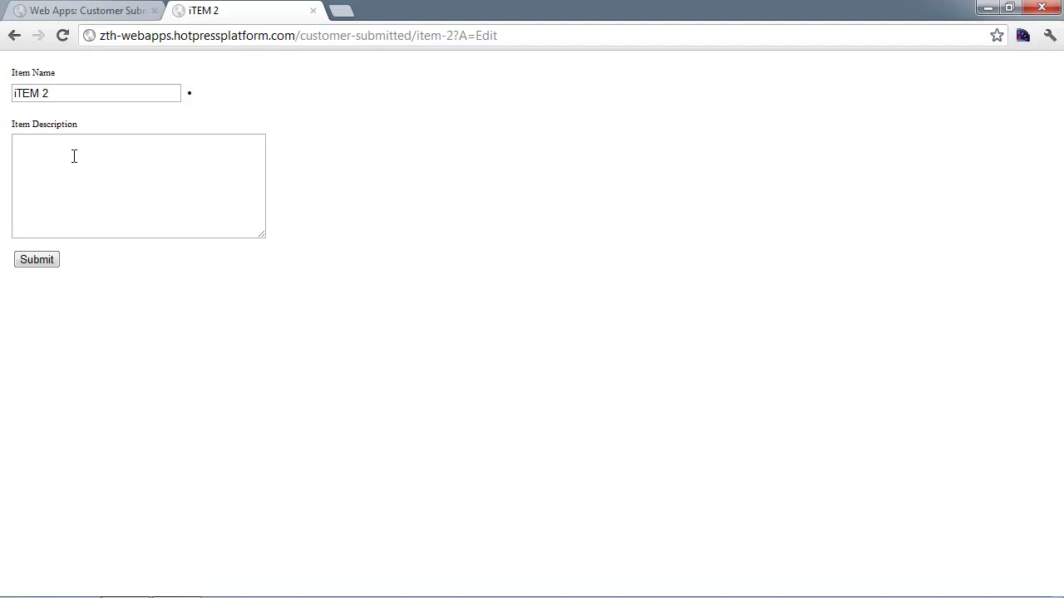
click(58, 93)
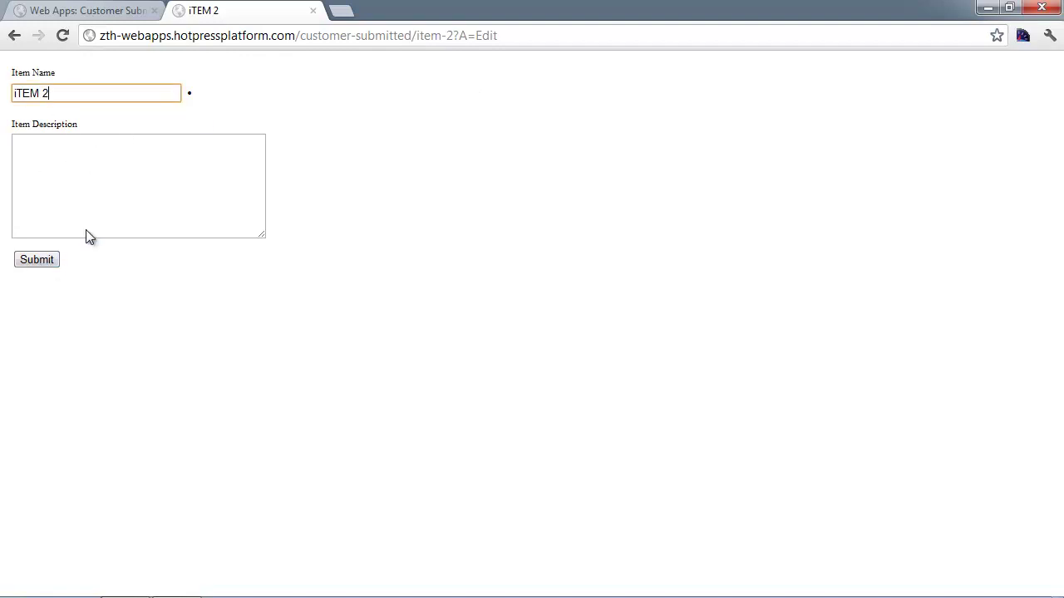
click(14, 36)
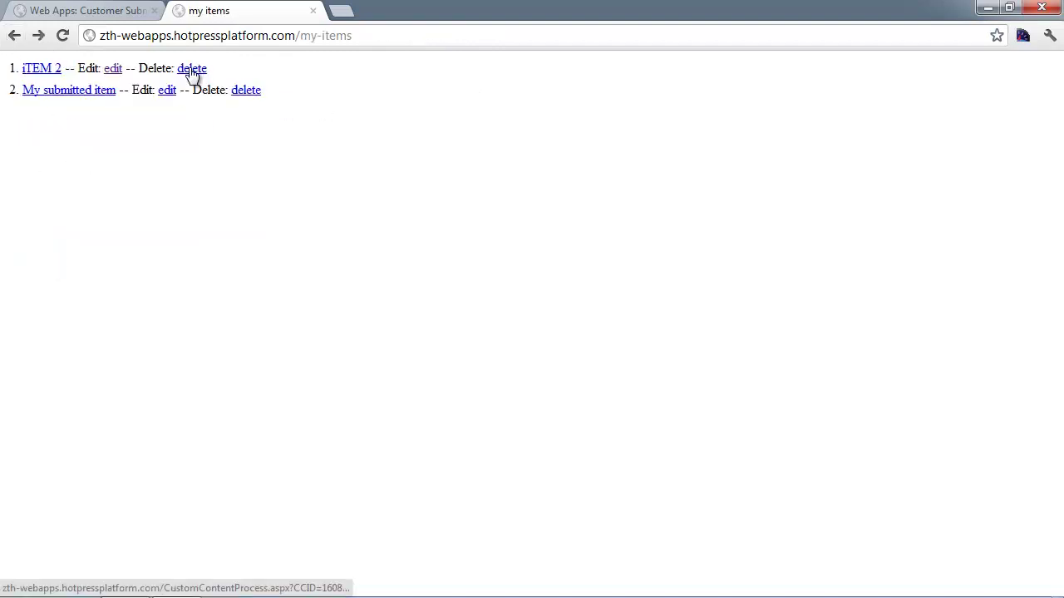
- Delete iTEM 2 with its Delete link and reload to confirm only My submitted item remains
click(191, 72)
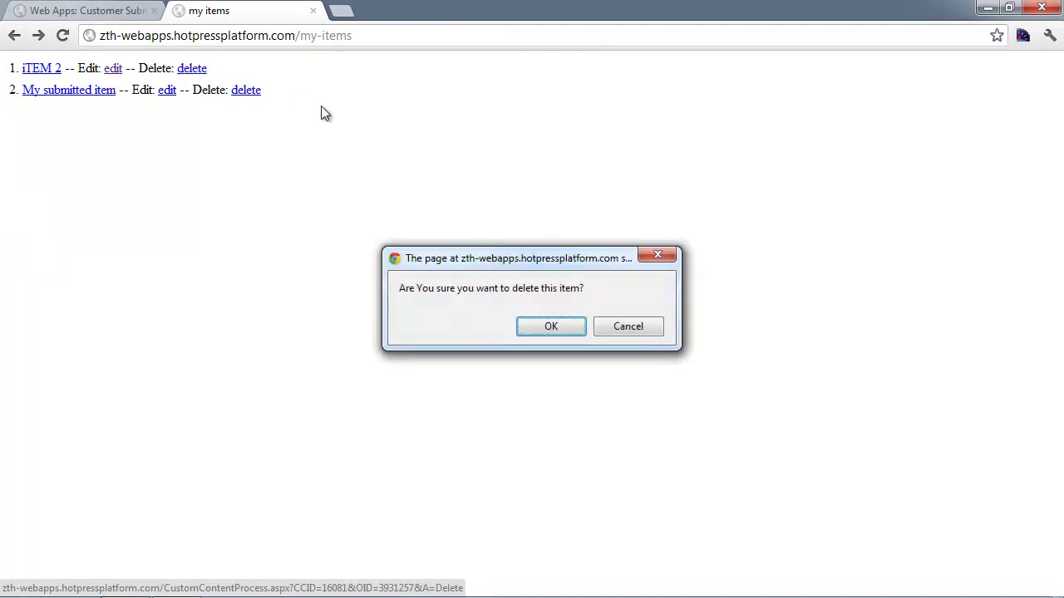
click(549, 328)
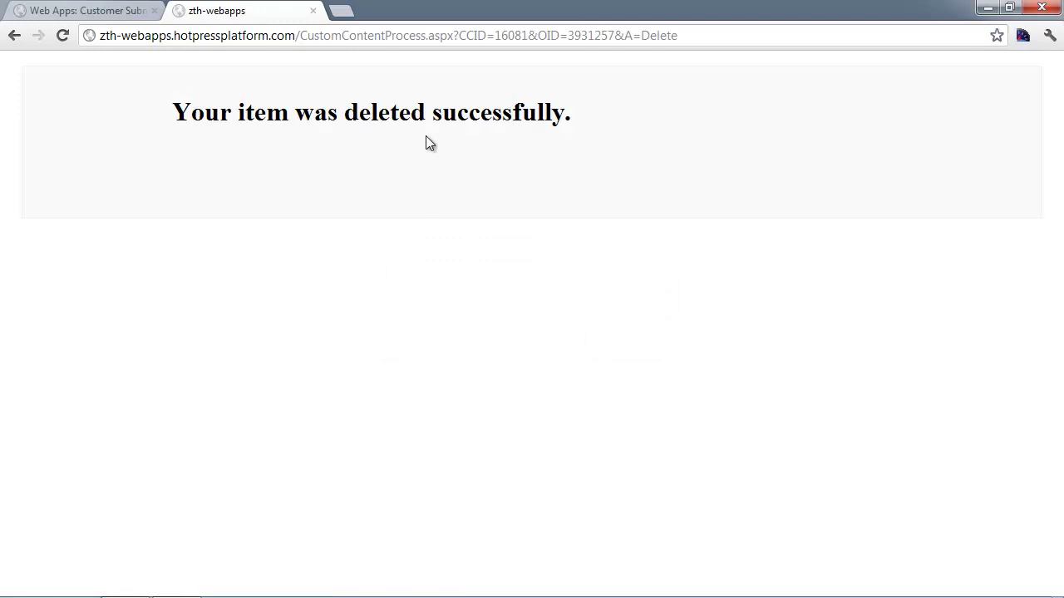
click(11, 36)
click(325, 35)
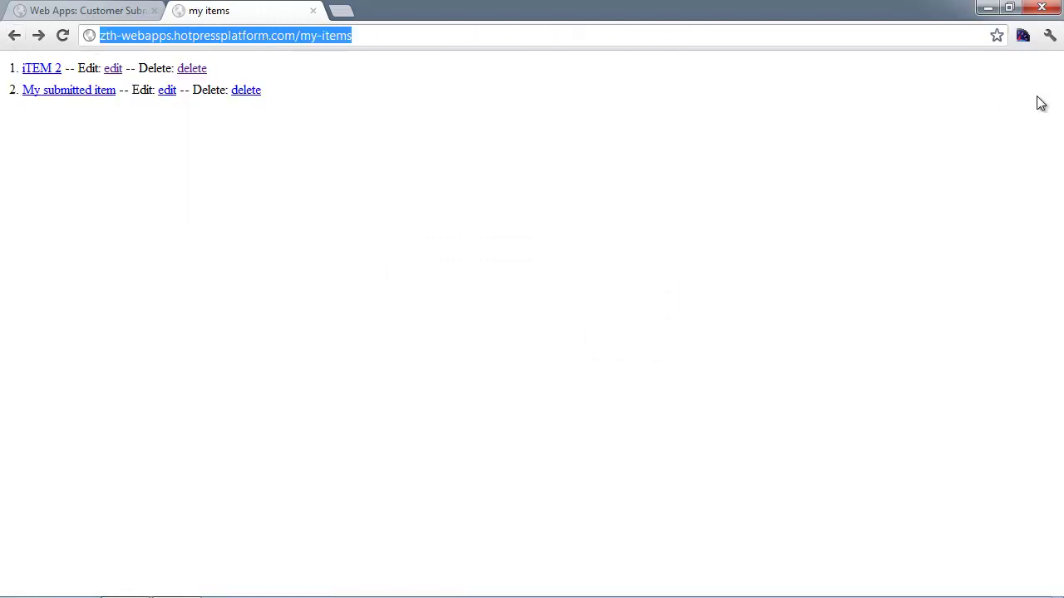
key(Return)
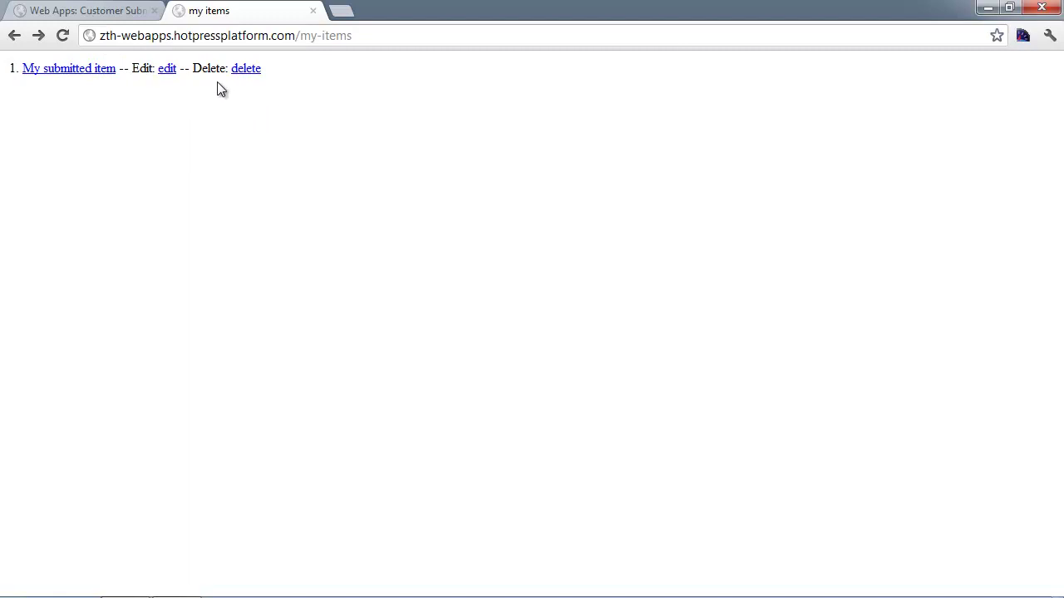
click(313, 37)
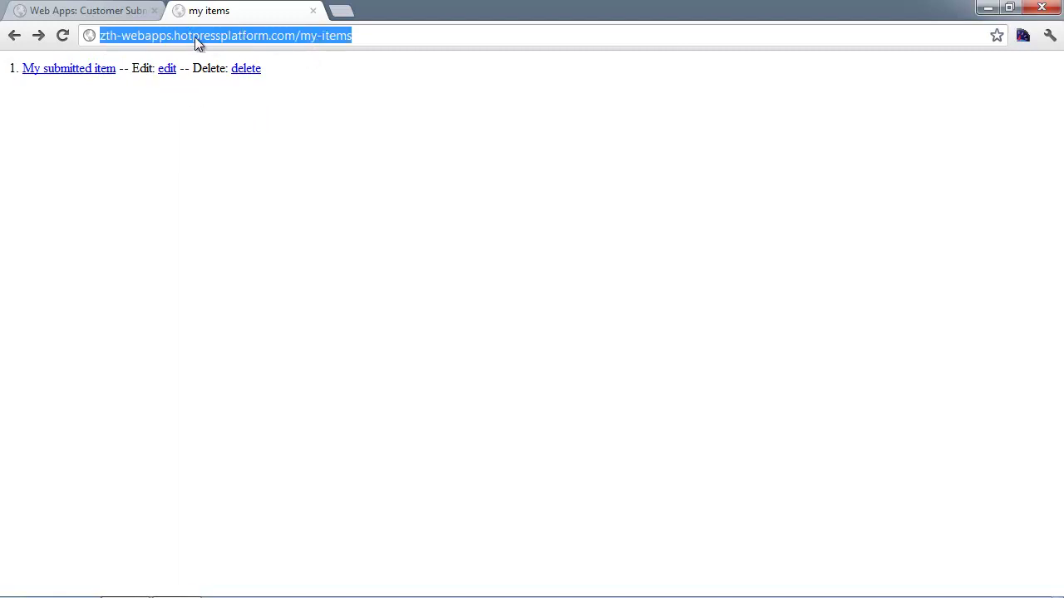
click(94, 10)
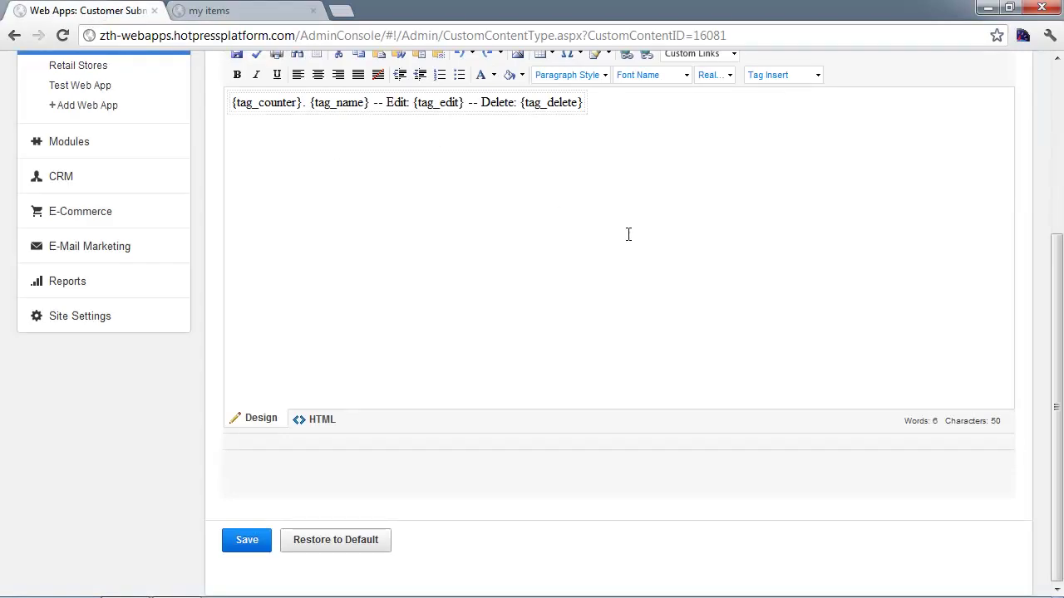
- Review the {tag_edit} tag in the Customer Submitted list template
scroll(628, 236, up, 1)
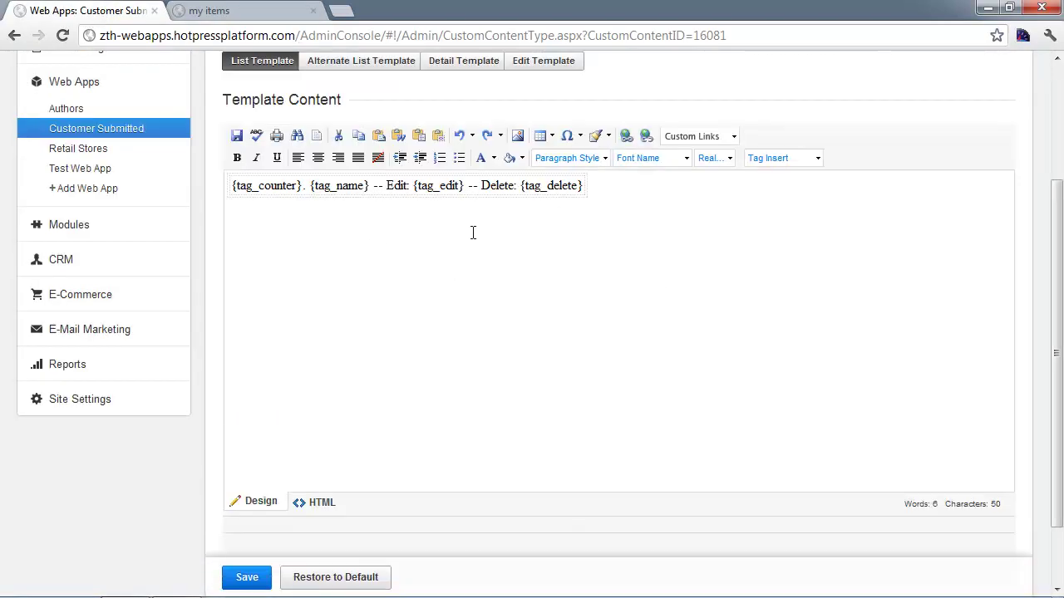
drag(413, 184, 593, 187)
click(544, 259)
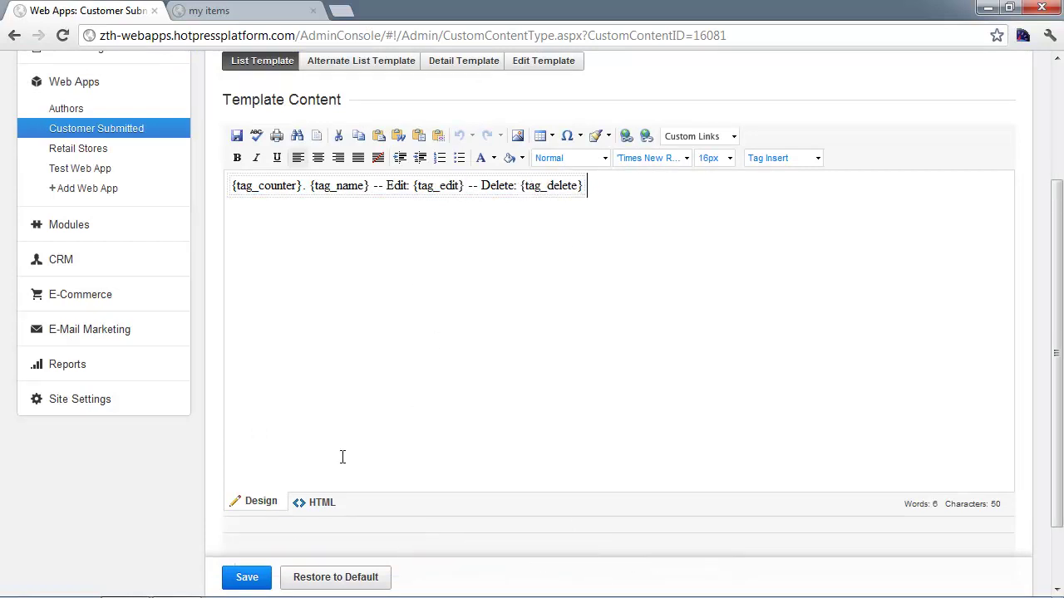
scroll(75, 241, up, 2)
- Open Test Page from Site Manager > Pages in the page editor
click(83, 216)
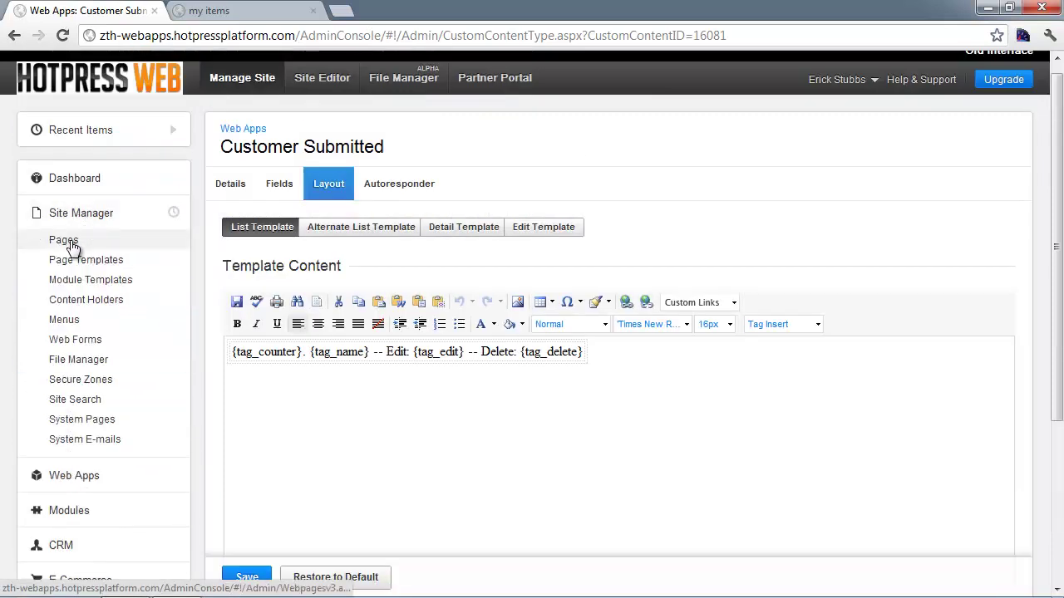
click(71, 243)
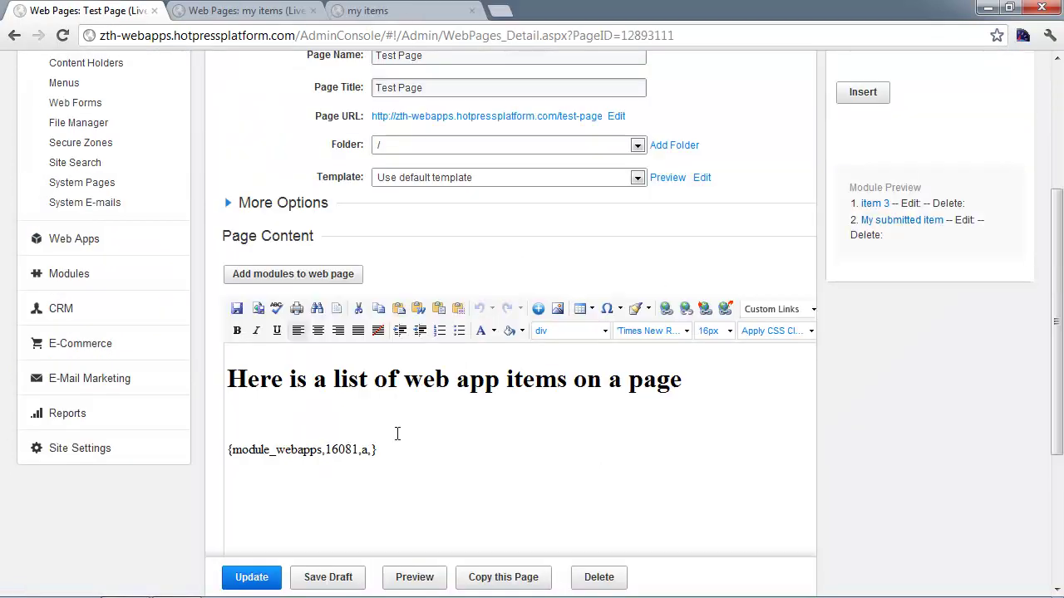
drag(228, 374, 684, 380)
click(453, 446)
- Preview the Test Page and load it live without the ?Preview=True parameter
click(426, 582)
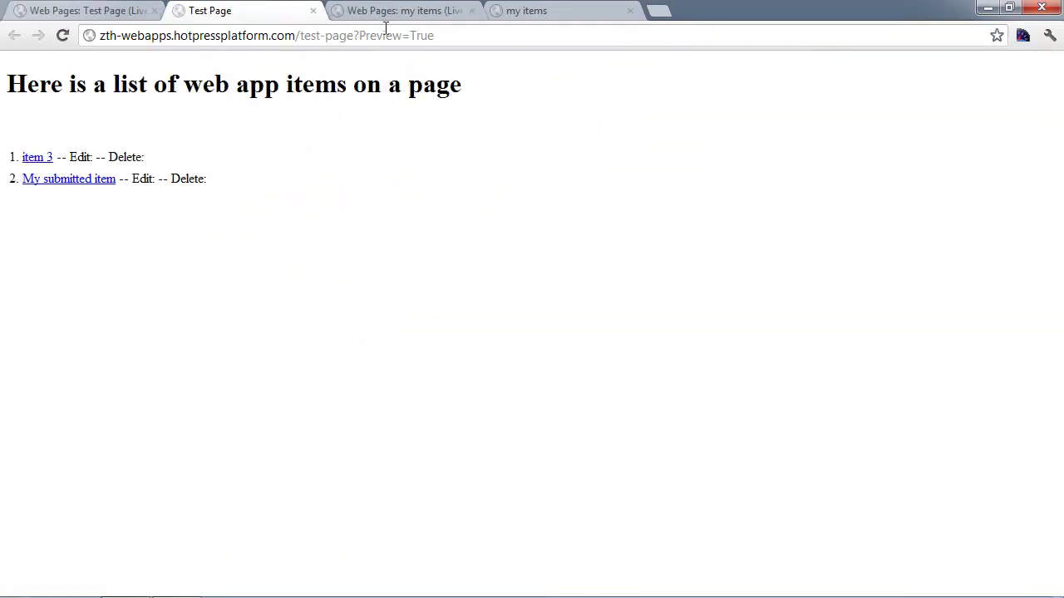
drag(355, 35, 525, 54)
key(BackSpace)
key(Return)
- Inspect the live Test Page list, where item lines show empty Edit and Delete labels
drag(93, 157, 172, 158)
click(158, 158)
triple_click(125, 156)
double_click(125, 157)
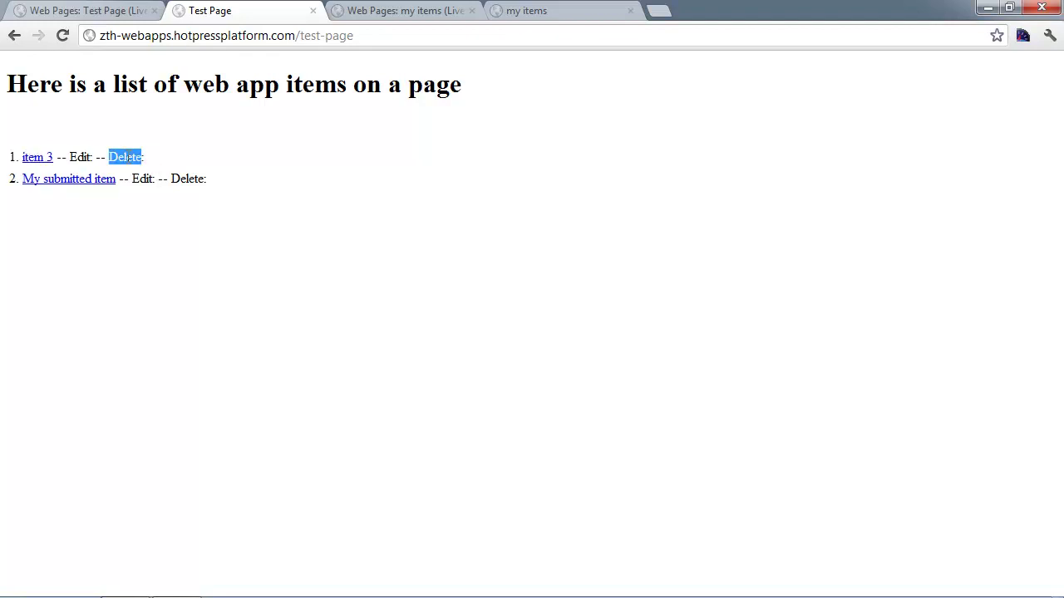
double_click(137, 179)
double_click(187, 178)
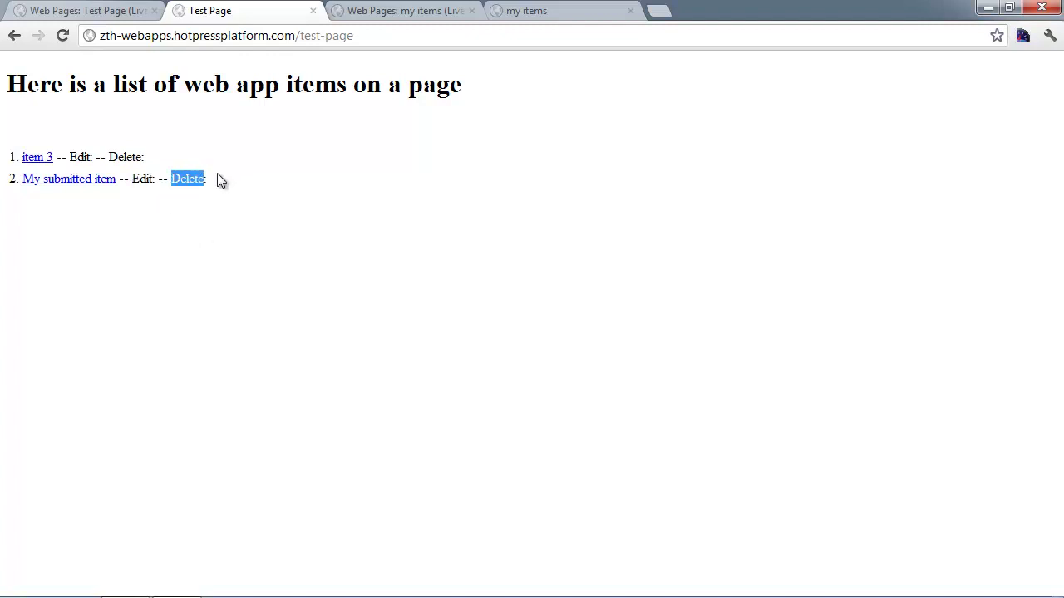
double_click(94, 157)
triple_click(149, 158)
click(152, 163)
- Note the Test Page's {module_webapps} tag, then switch to the my items page editor
click(129, 10)
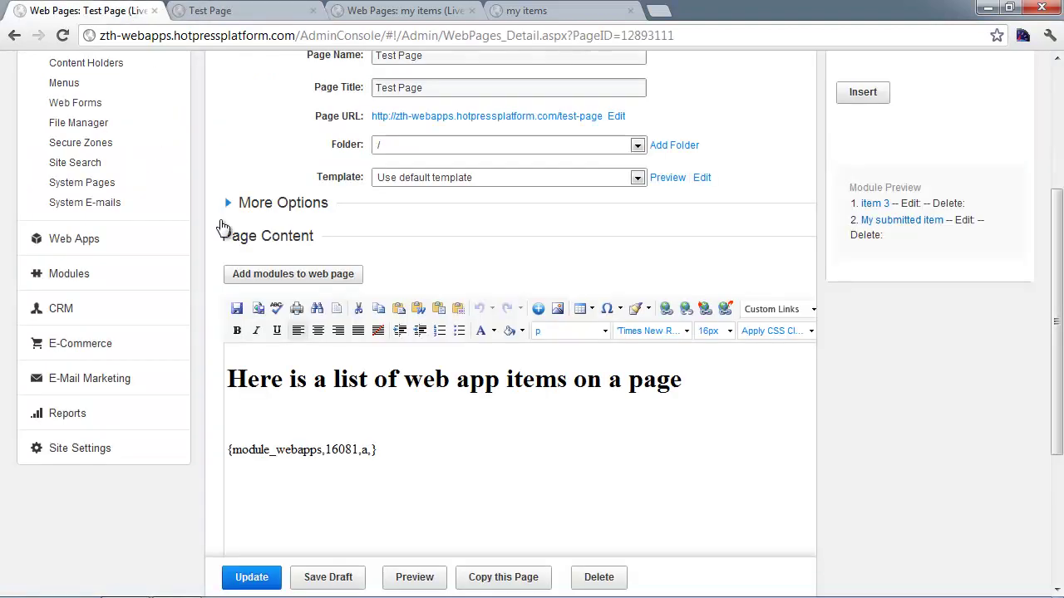
double_click(299, 449)
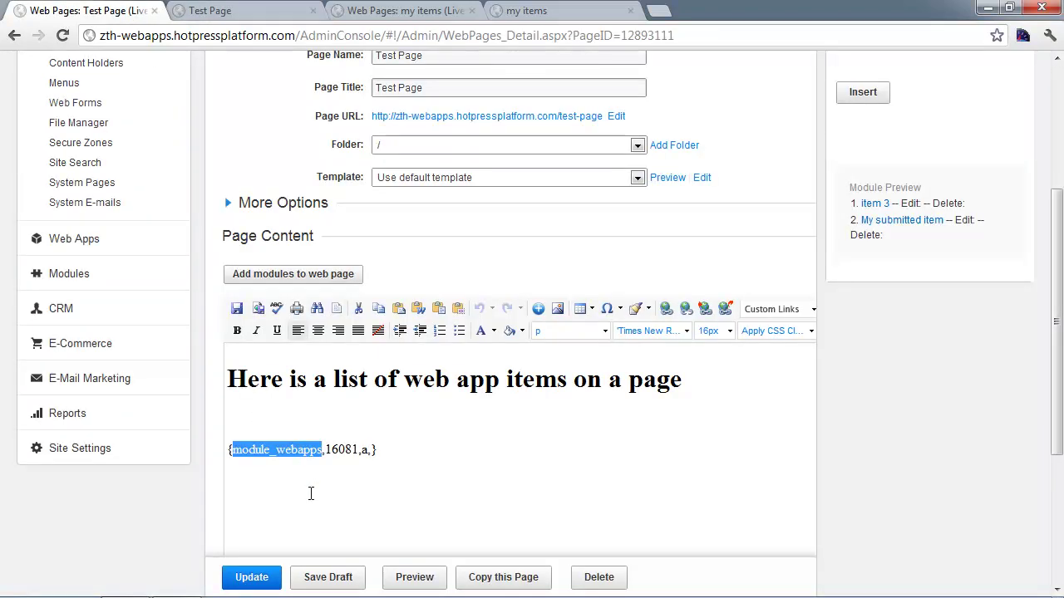
click(218, 9)
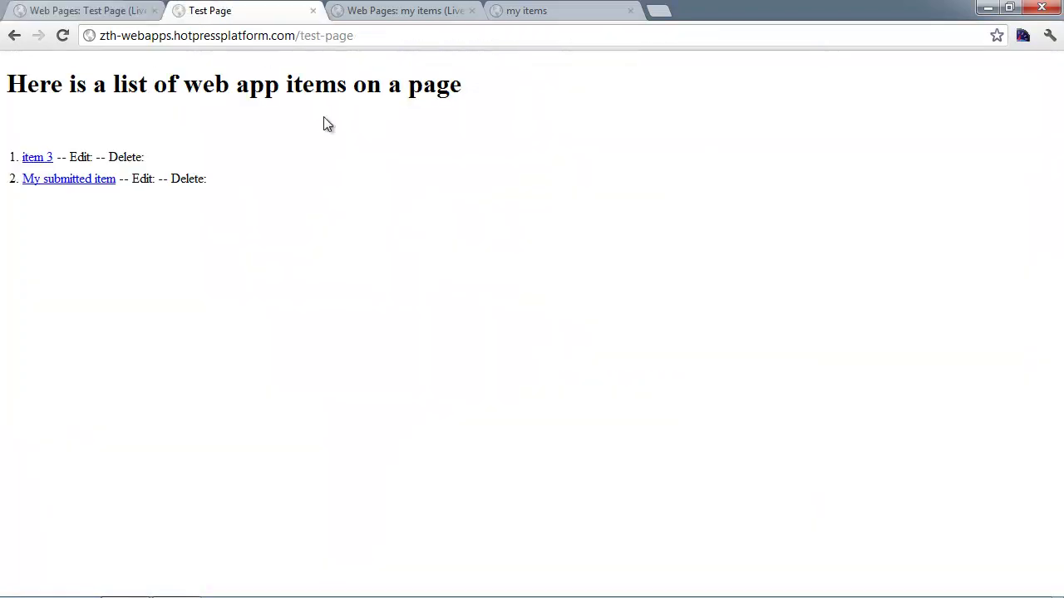
click(416, 10)
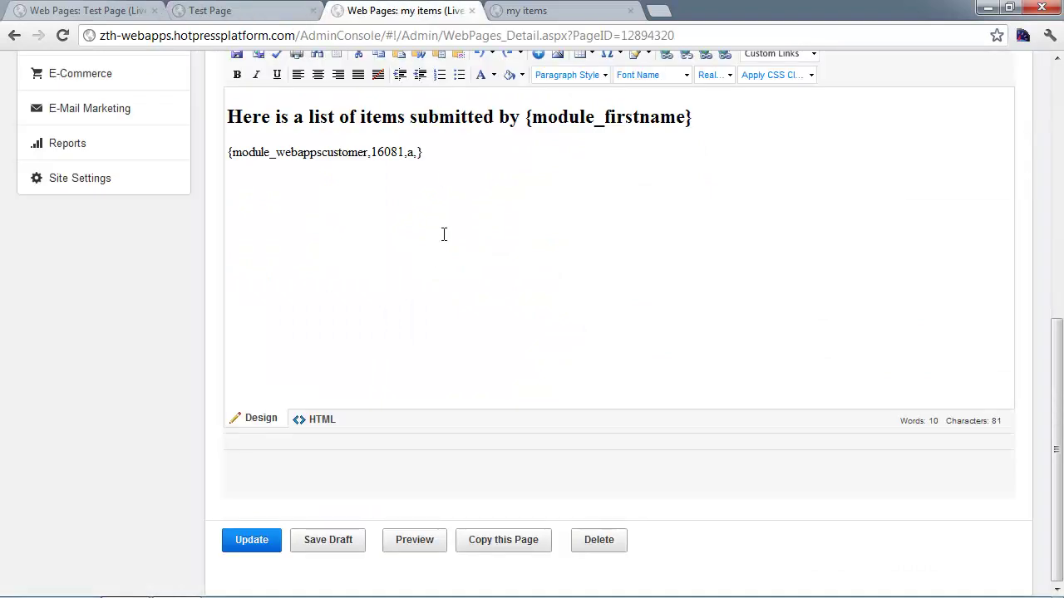
- Compare the my items editor's {module_webappscustomer} tag and {module_firstname} heading tag
scroll(432, 255, up, 1)
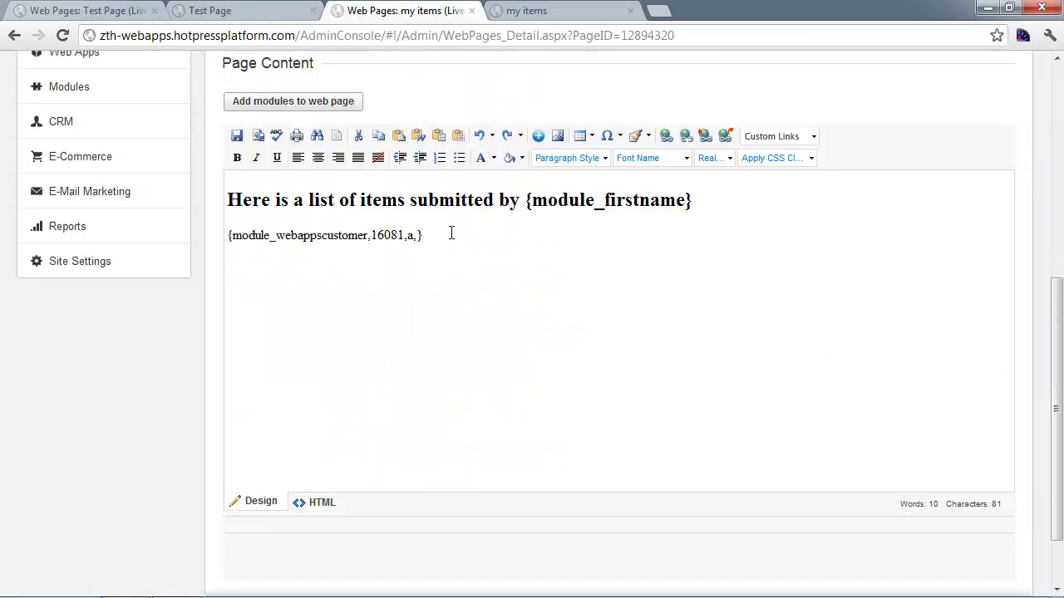
double_click(304, 239)
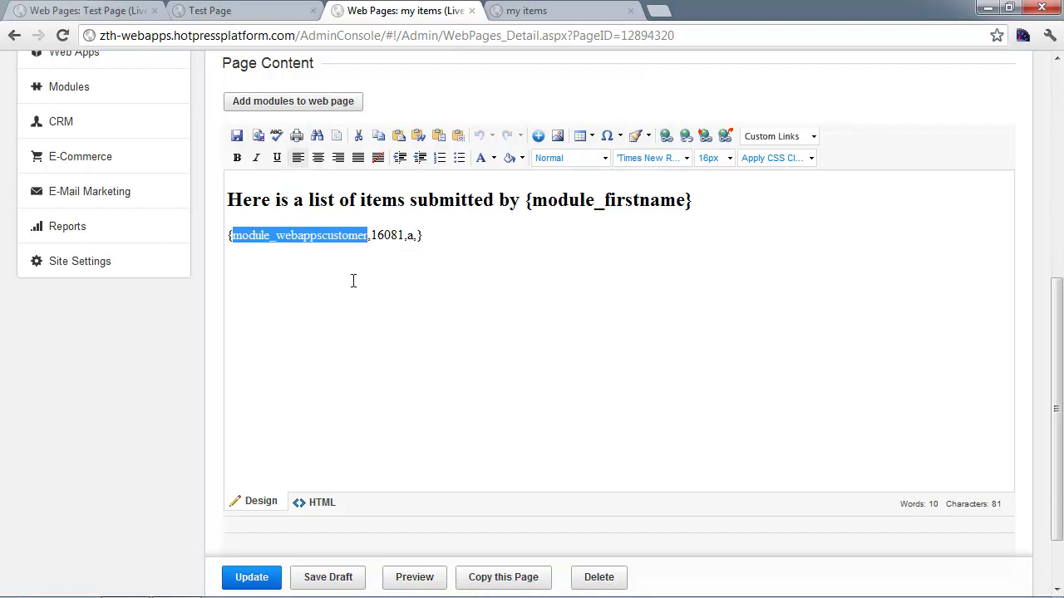
drag(234, 198, 533, 201)
click(526, 202)
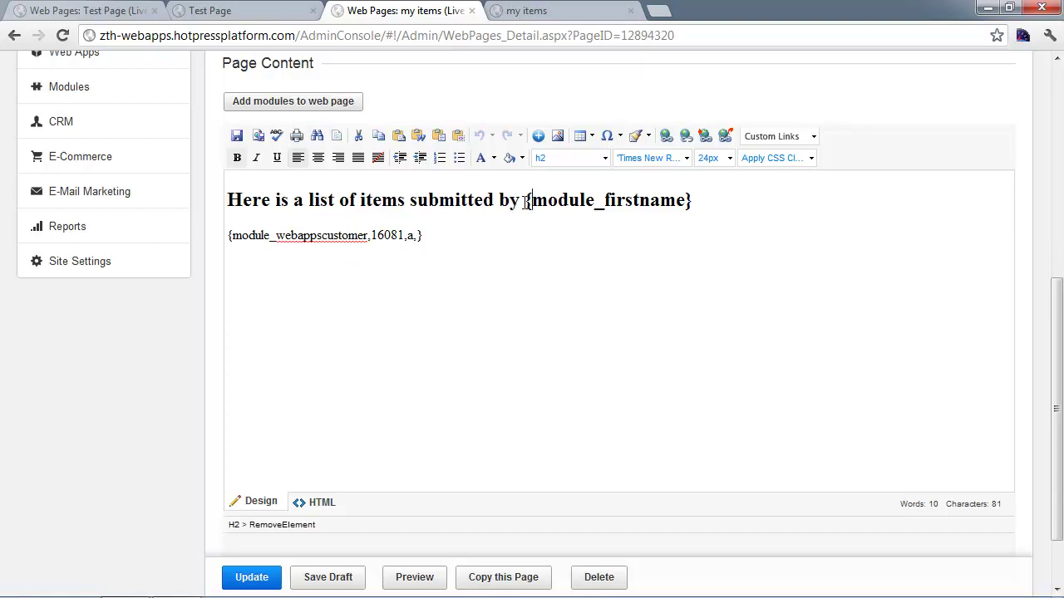
drag(528, 202, 712, 192)
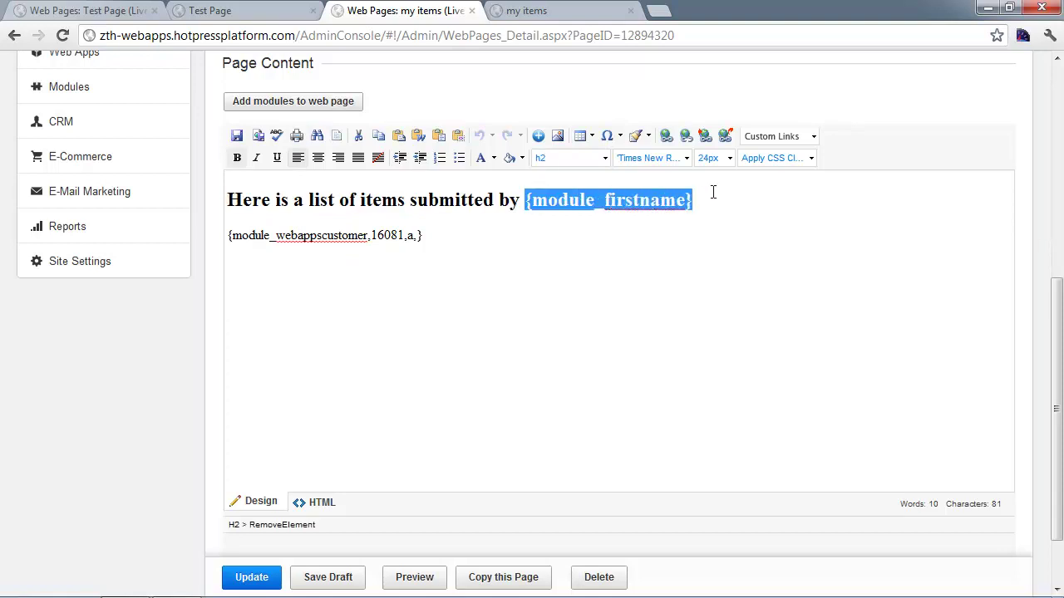
click(621, 221)
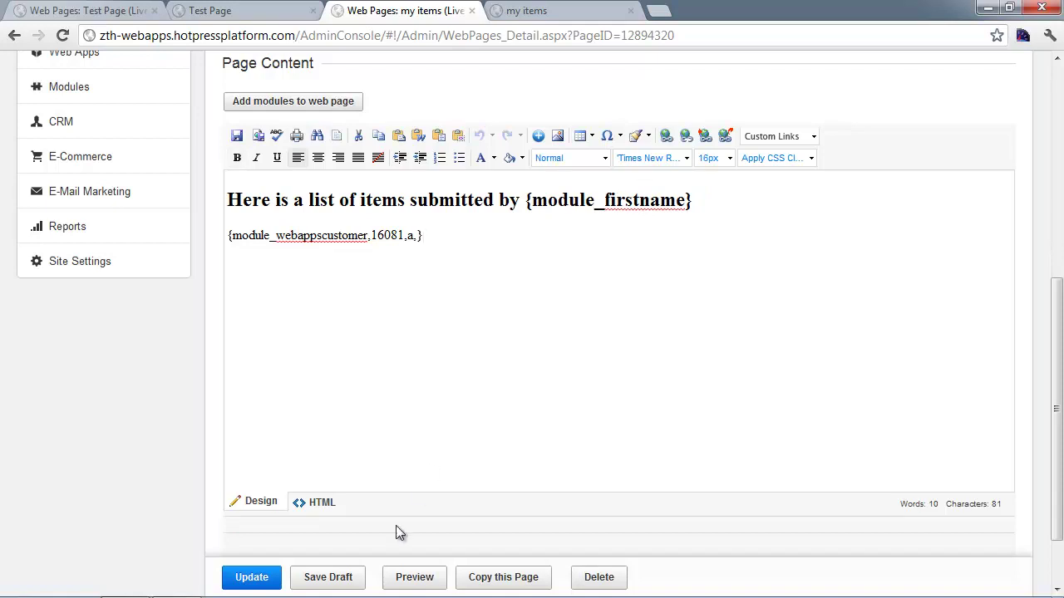
- View the live my items page heading showing the submitter's first name above the list
click(538, 12)
click(412, 33)
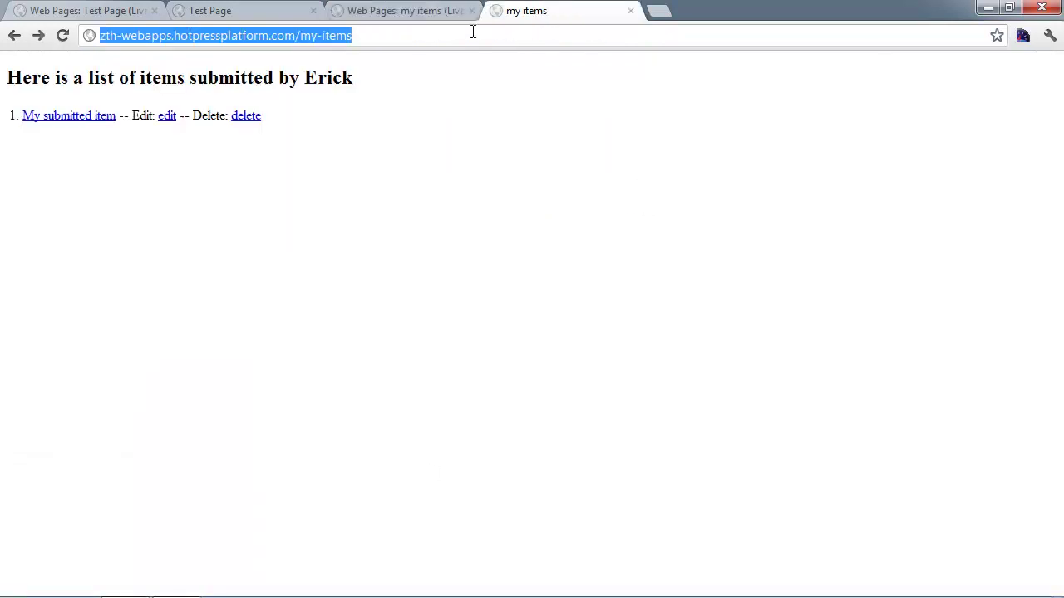
click(870, 60)
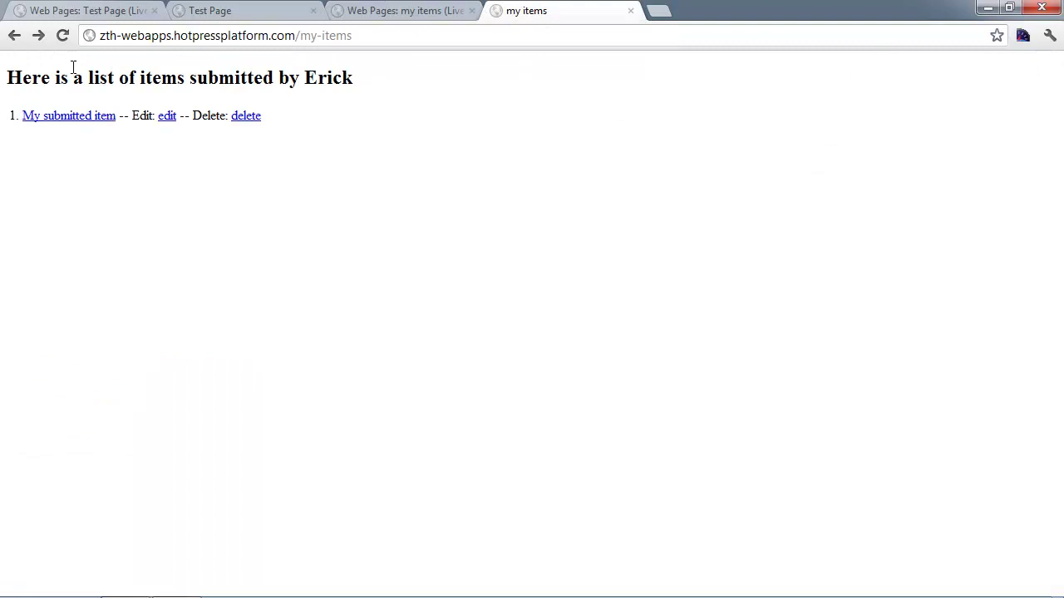
drag(23, 73, 353, 72)
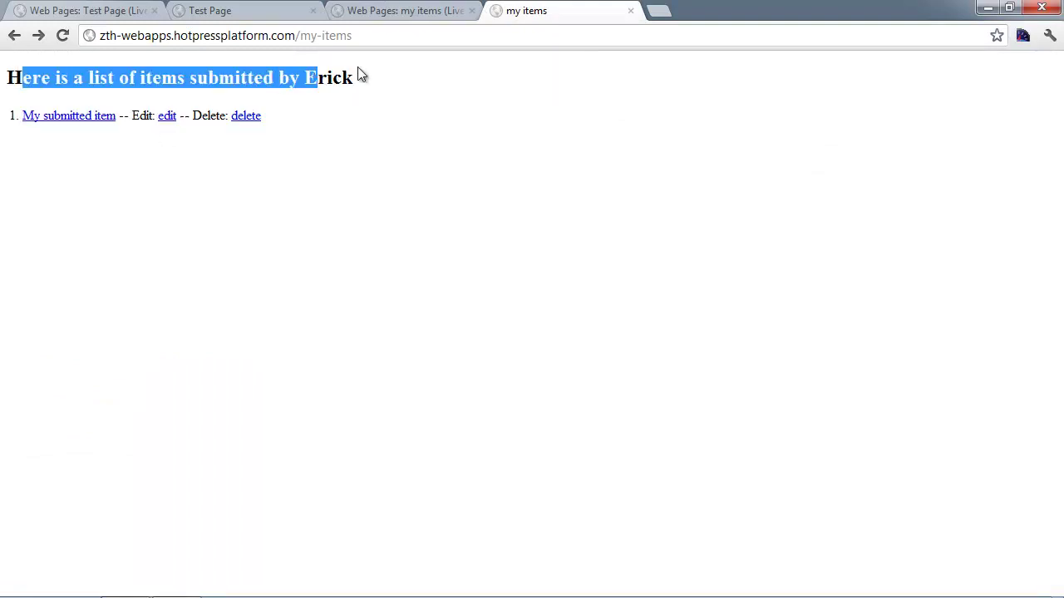
click(355, 73)
double_click(345, 78)
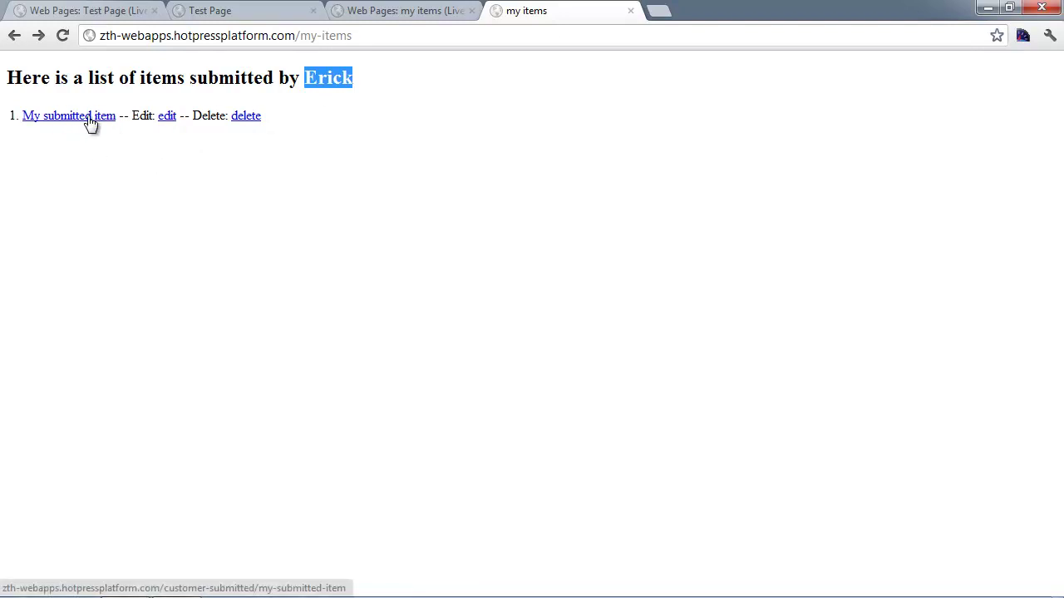
- Leave the live Test Page and bring up the Customer Submitted web app's Autoresponder tab
click(237, 12)
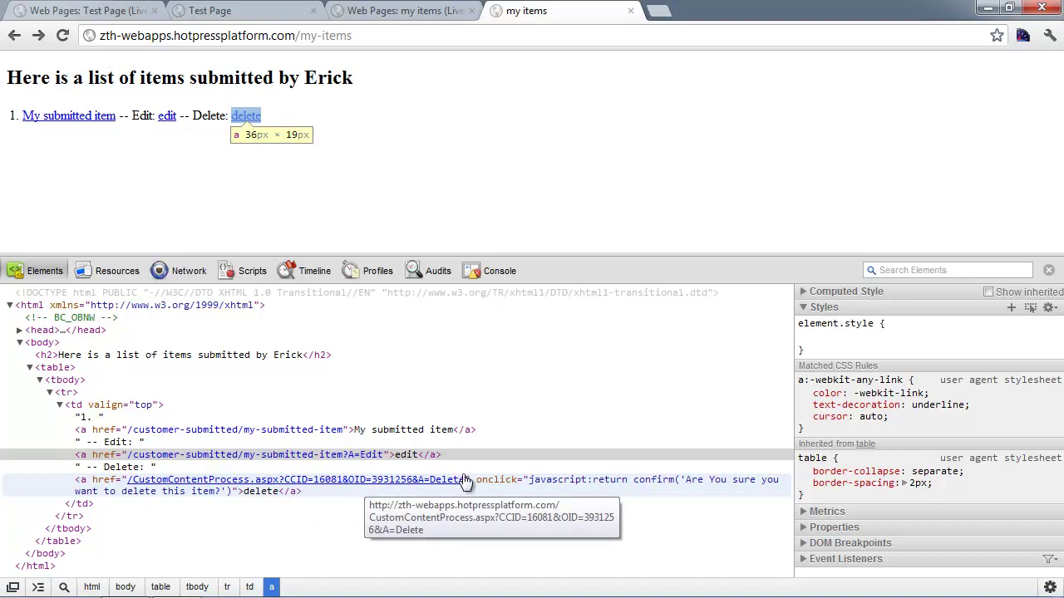
click(1050, 276)
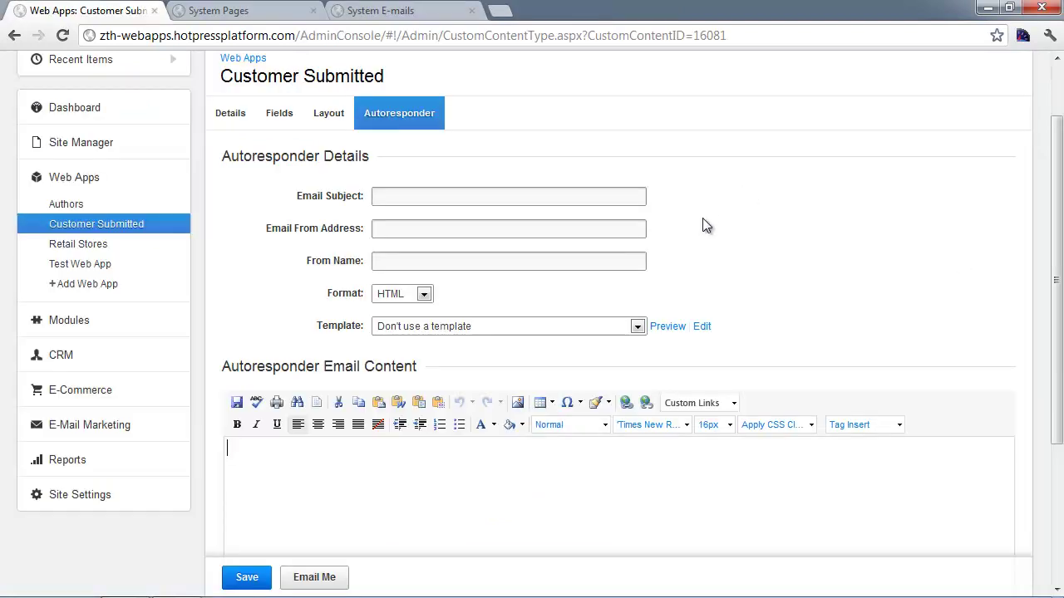
- Review the empty autoresponder Email Subject, email content and Tag Insert list, then show System Pages
scroll(702, 225, up, 1)
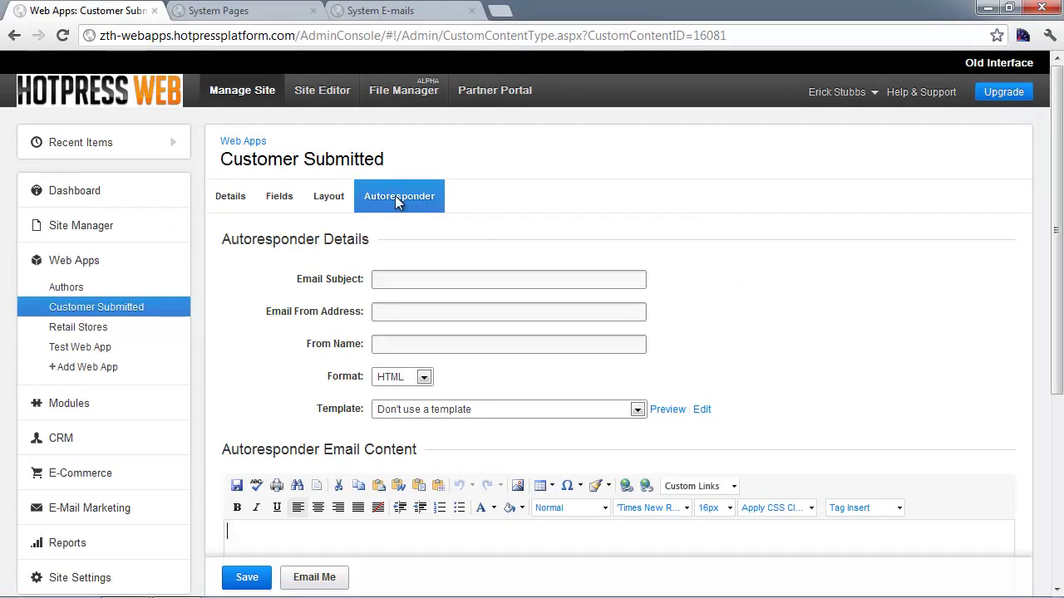
mouse_move(183, 312)
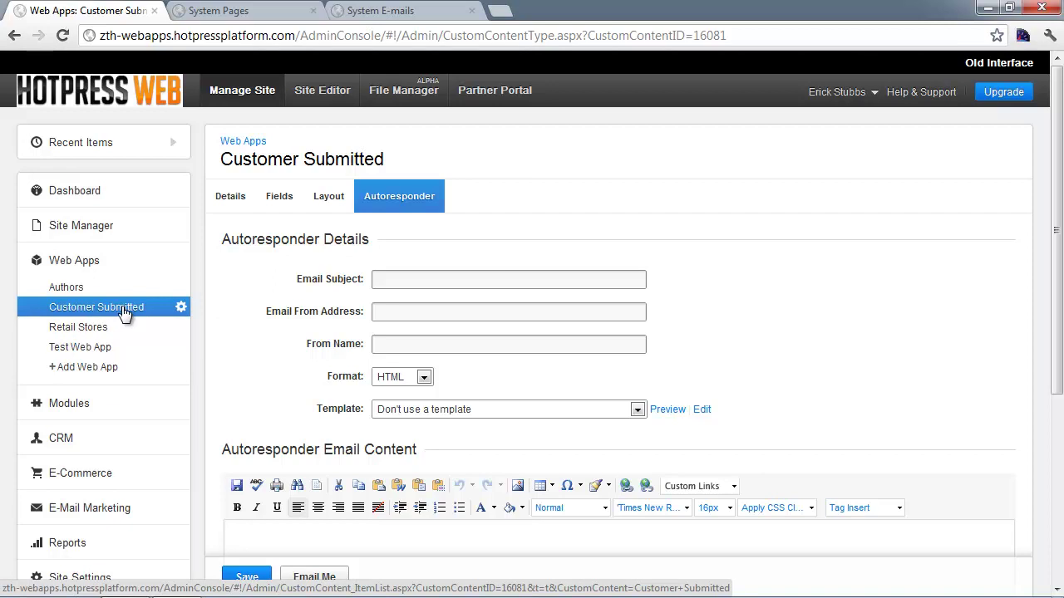
scroll(597, 257, down, 1)
click(392, 203)
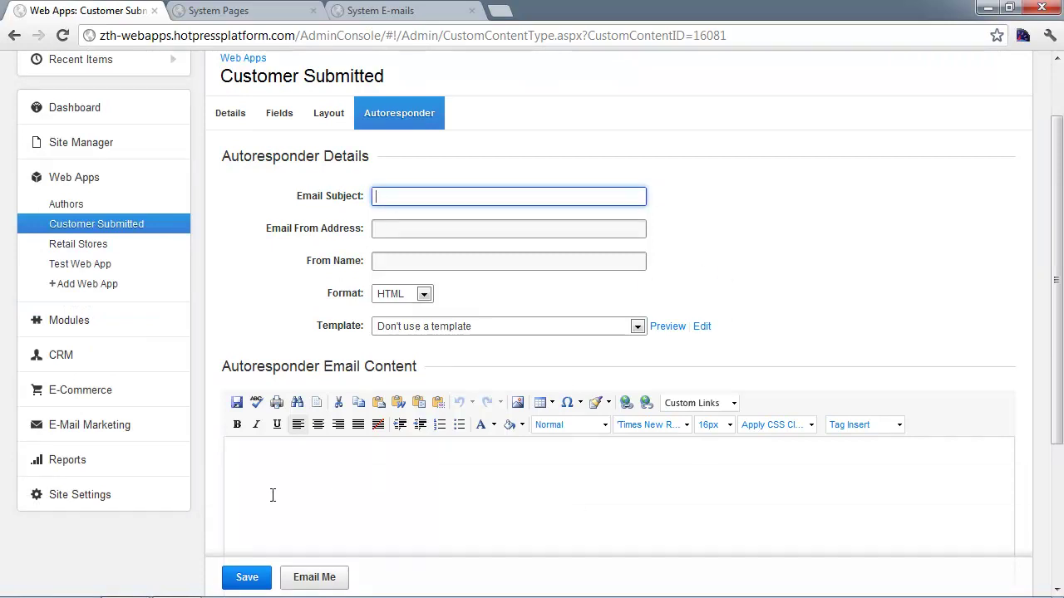
click(371, 497)
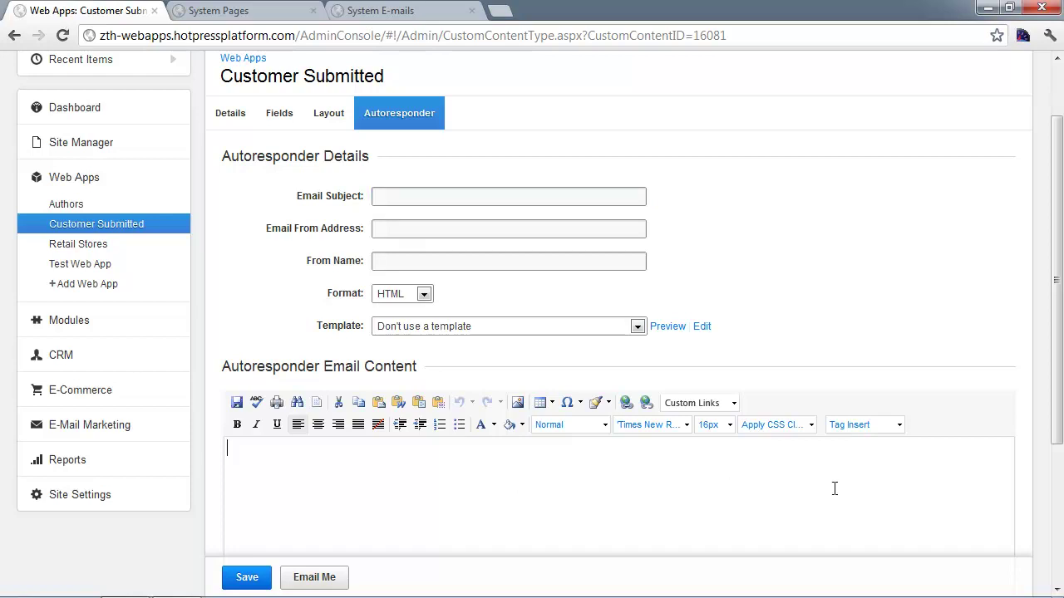
click(882, 427)
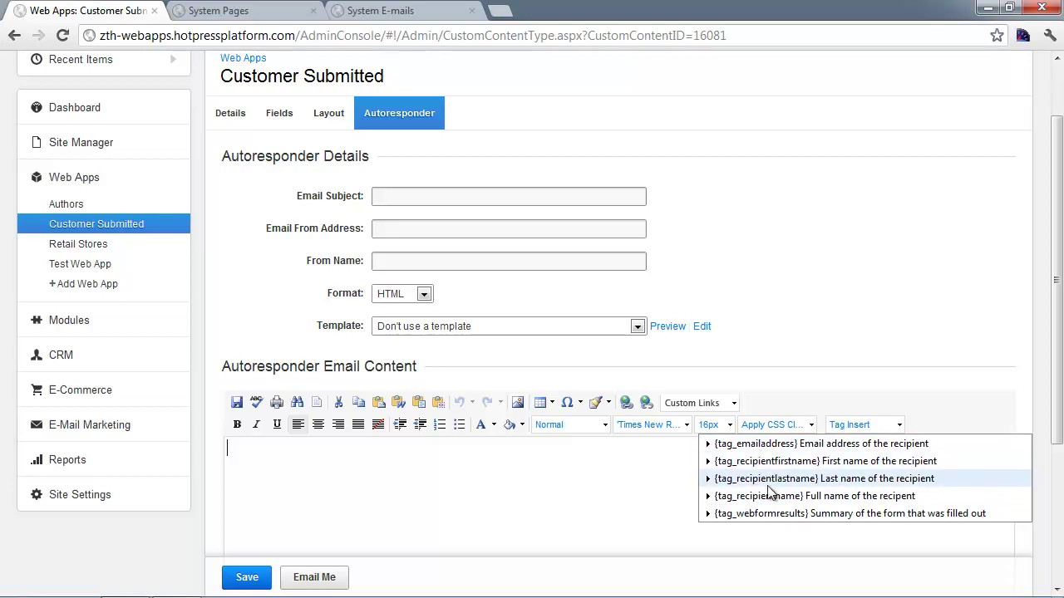
click(589, 469)
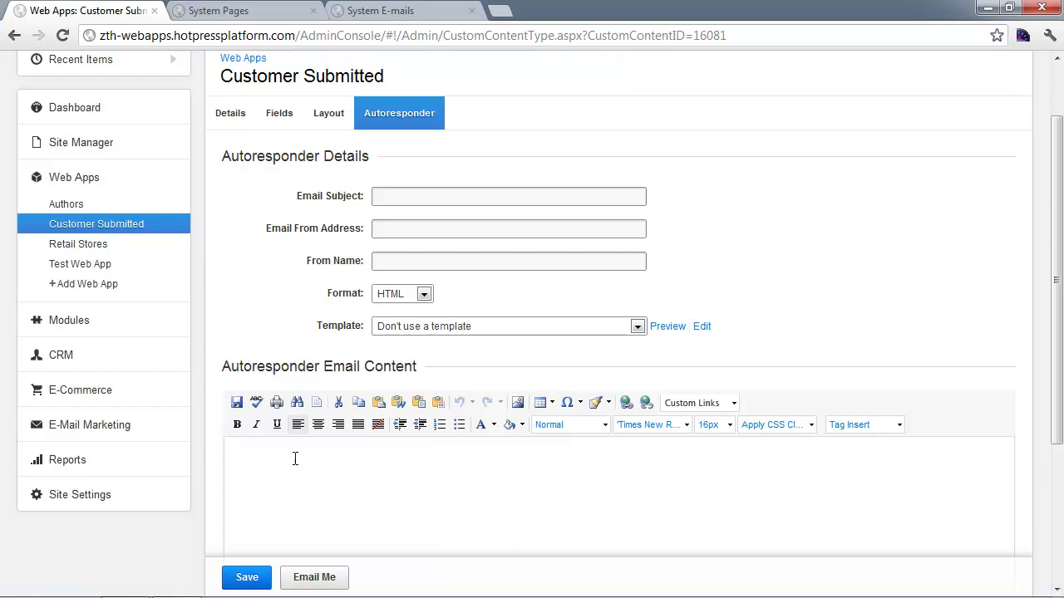
click(271, 11)
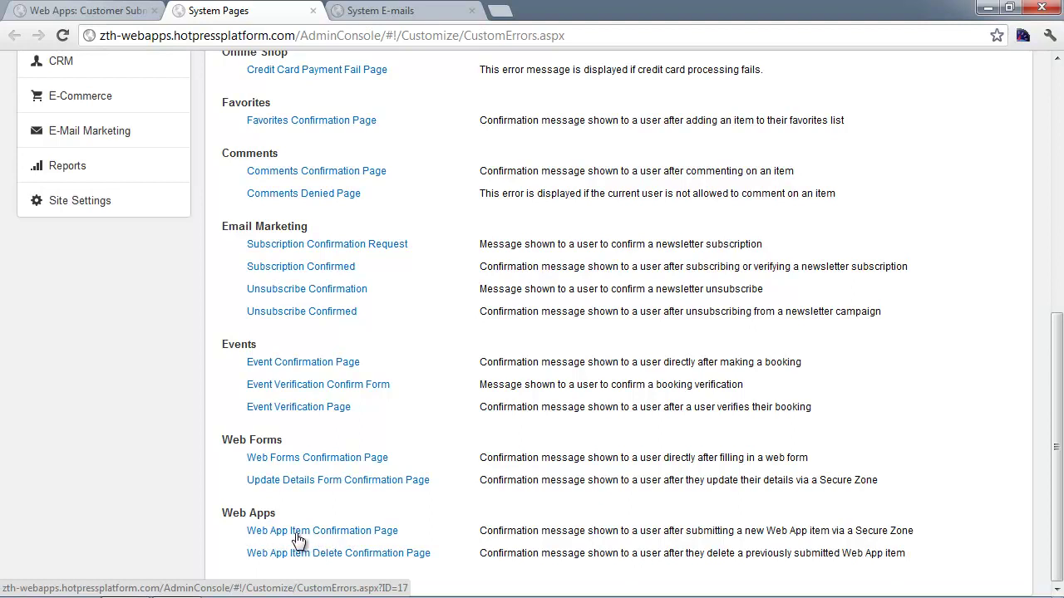
- Scroll through System Pages, then view the System E-mails list from its top
scroll(617, 526, up, 2)
scroll(119, 130, up, 4)
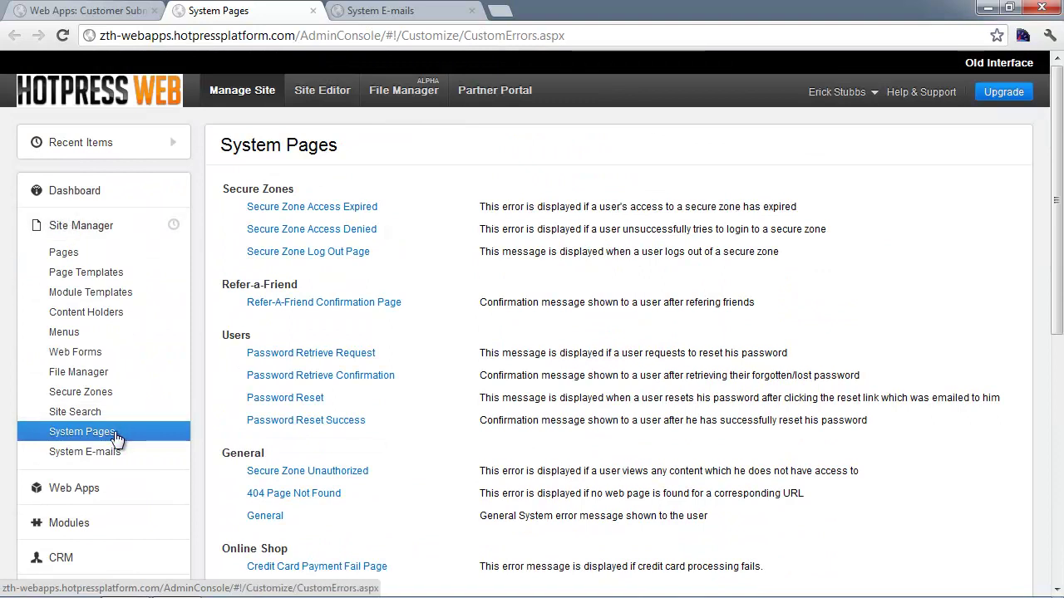
scroll(644, 403, down, 6)
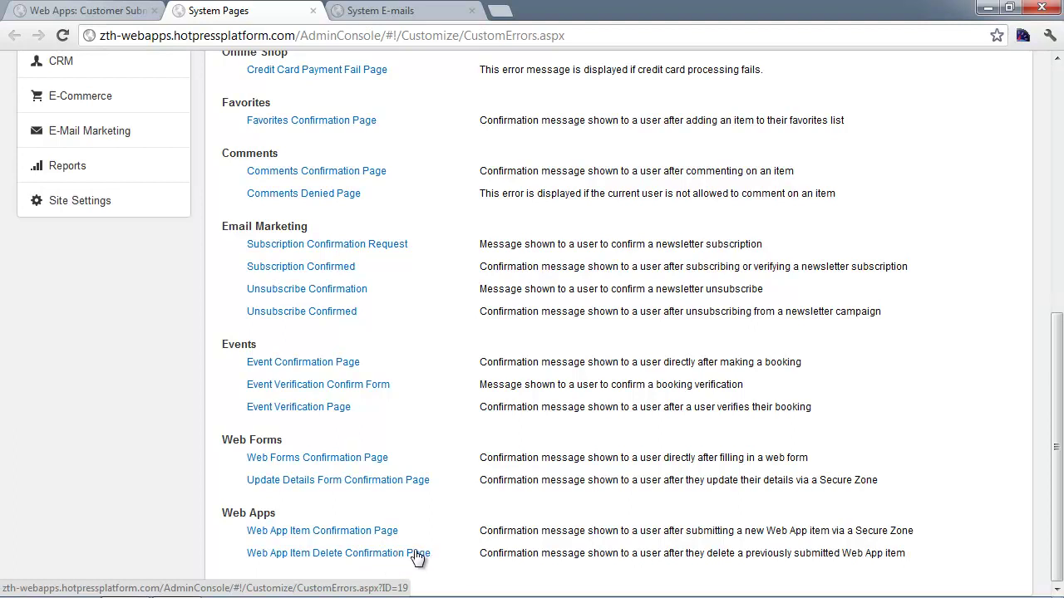
click(403, 10)
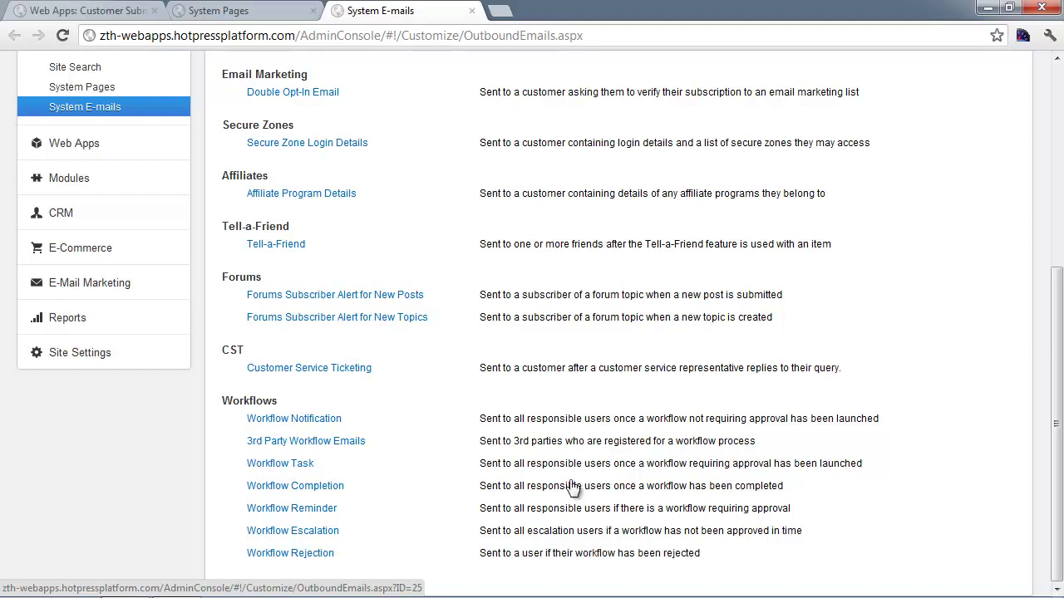
scroll(684, 470, up, 5)
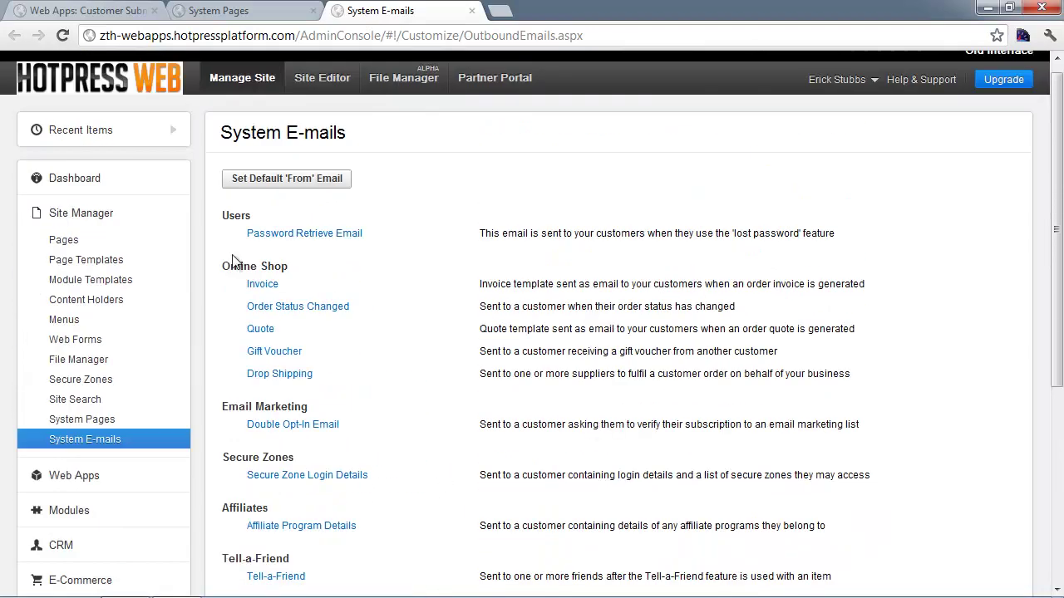